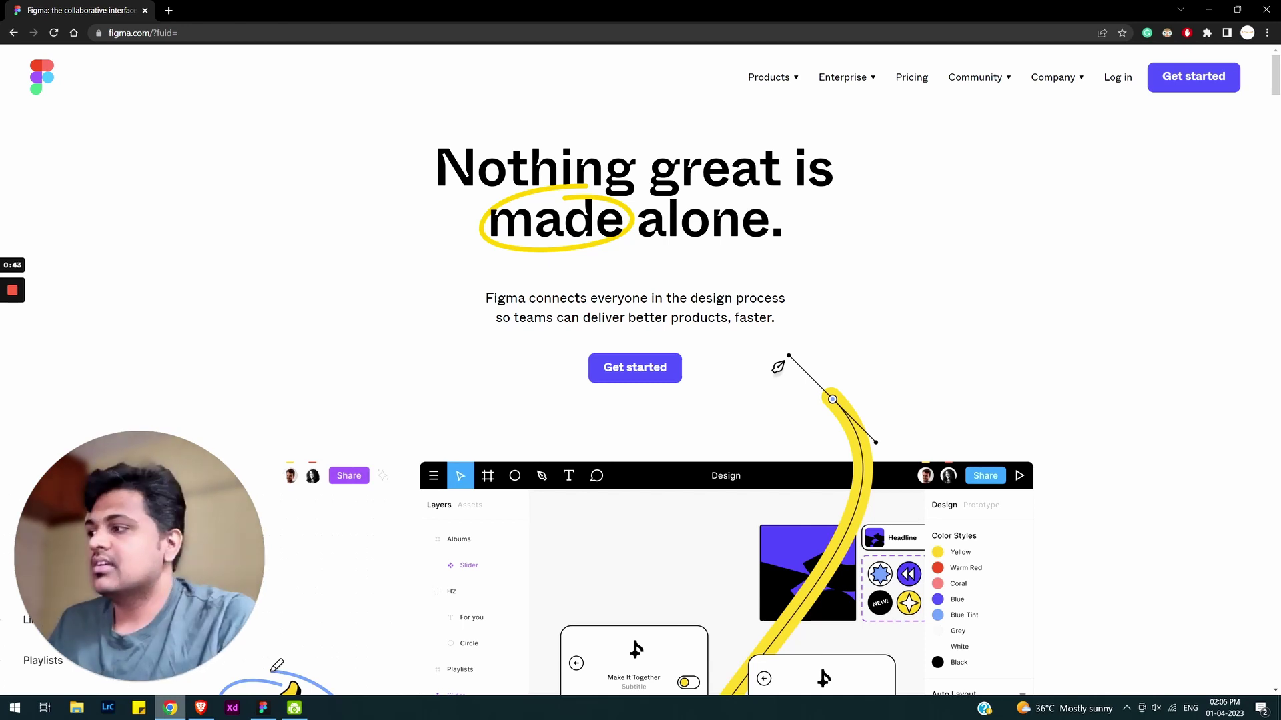
{"action": "left_click", "coordinate": [128, 681]}
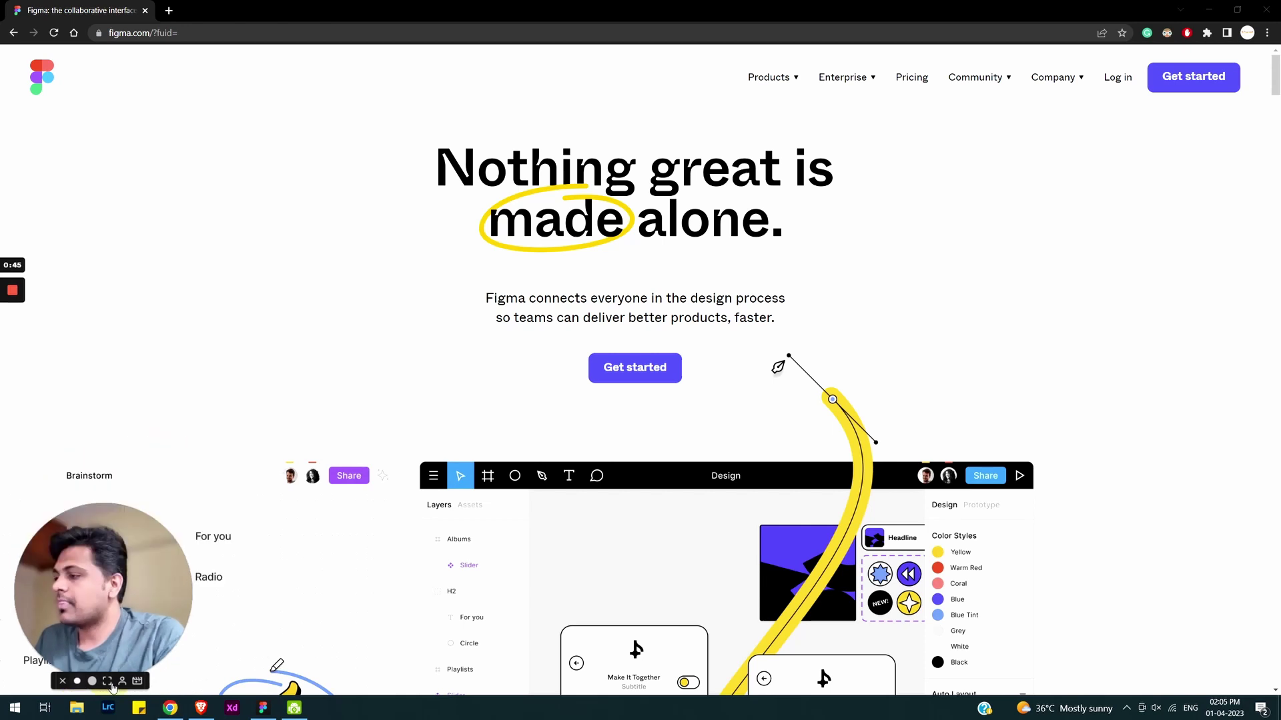
{"action": "left_click", "coordinate": [263, 707]}
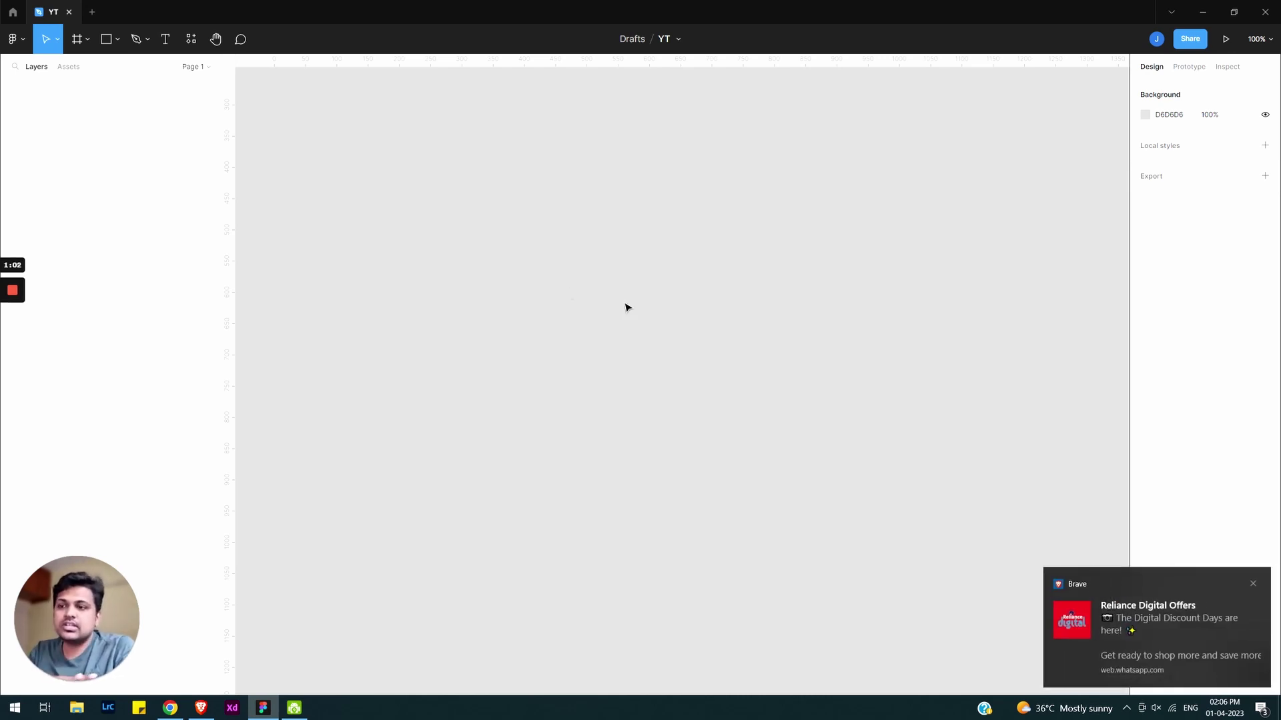
{"action": "left_click", "coordinate": [1252, 585]}
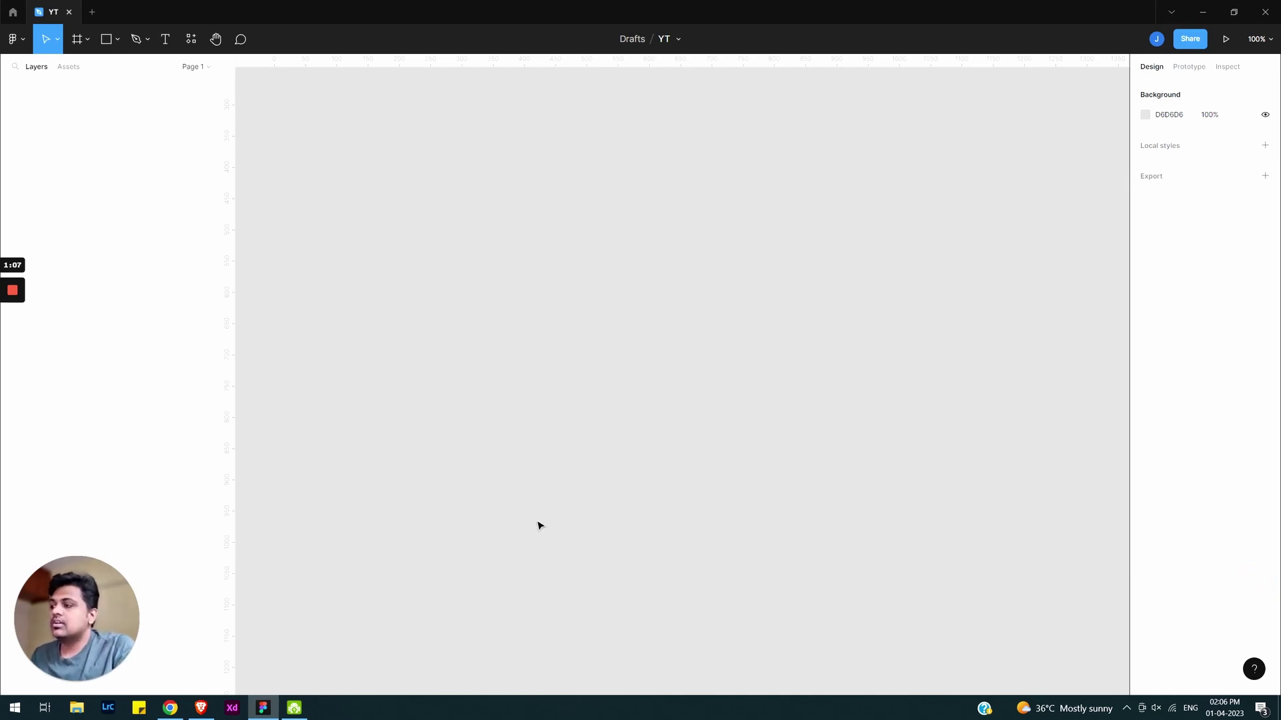
- Switch to Chrome and inspect the computed styles of the paragraph below the Figma homepage headline
{"action": "left_click", "coordinate": [174, 707]}
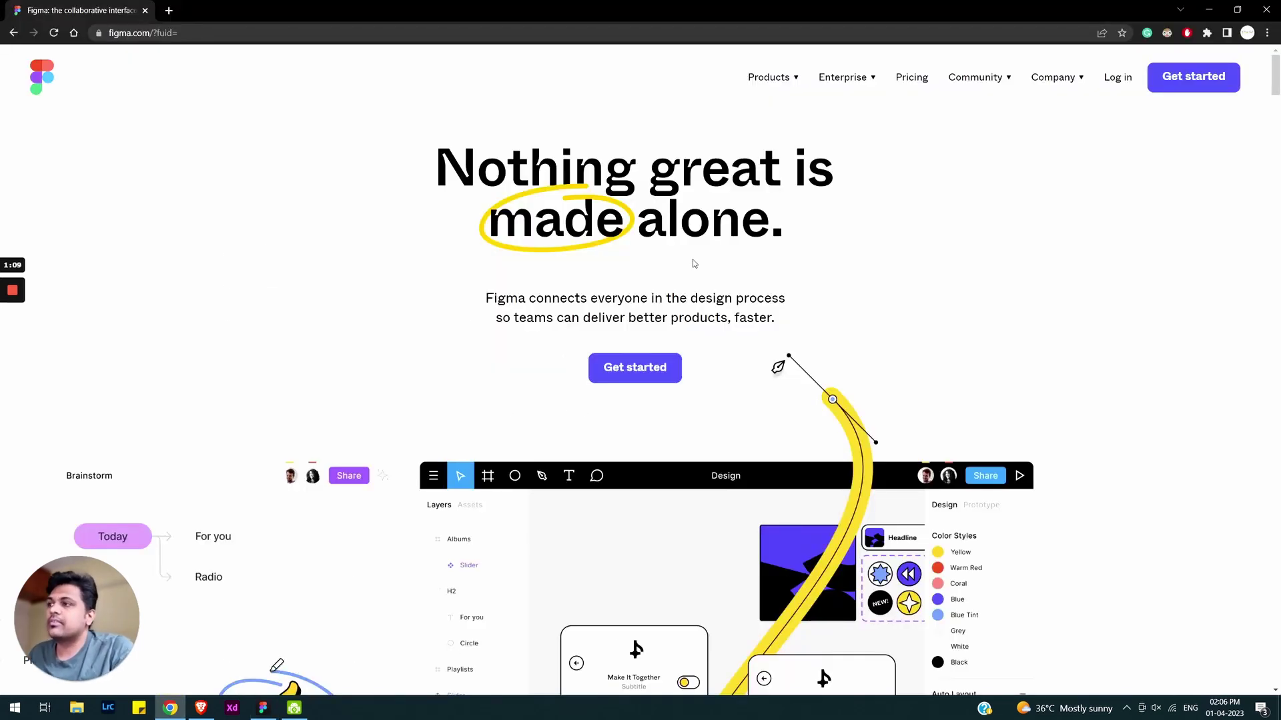
{"action": "right_click", "coordinate": [723, 216]}
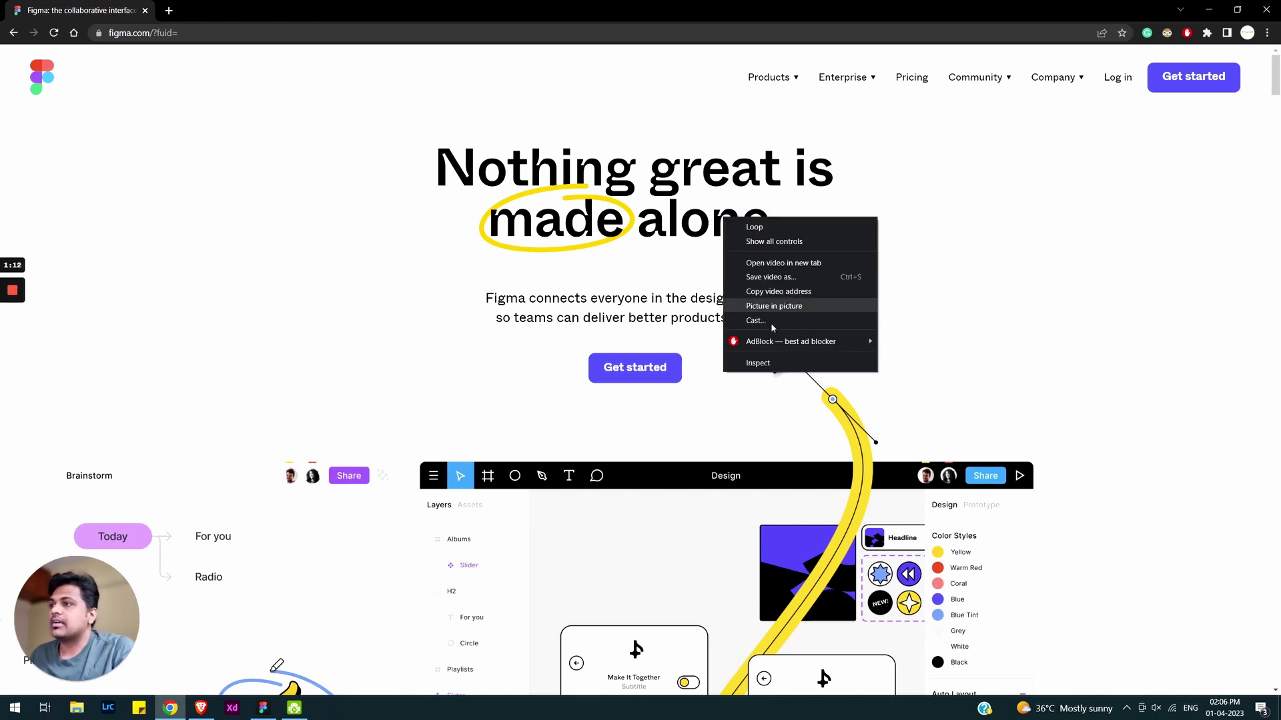
{"action": "left_click", "coordinate": [778, 364]}
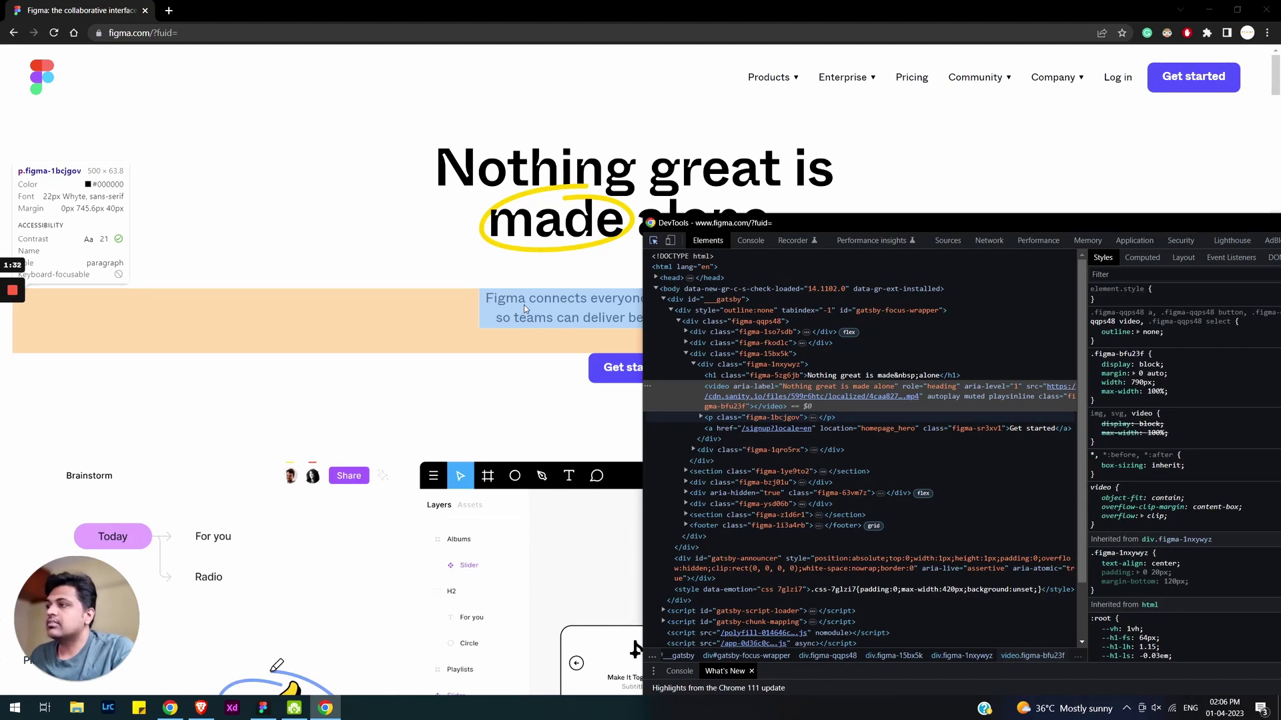
{"action": "left_click", "coordinate": [525, 309]}
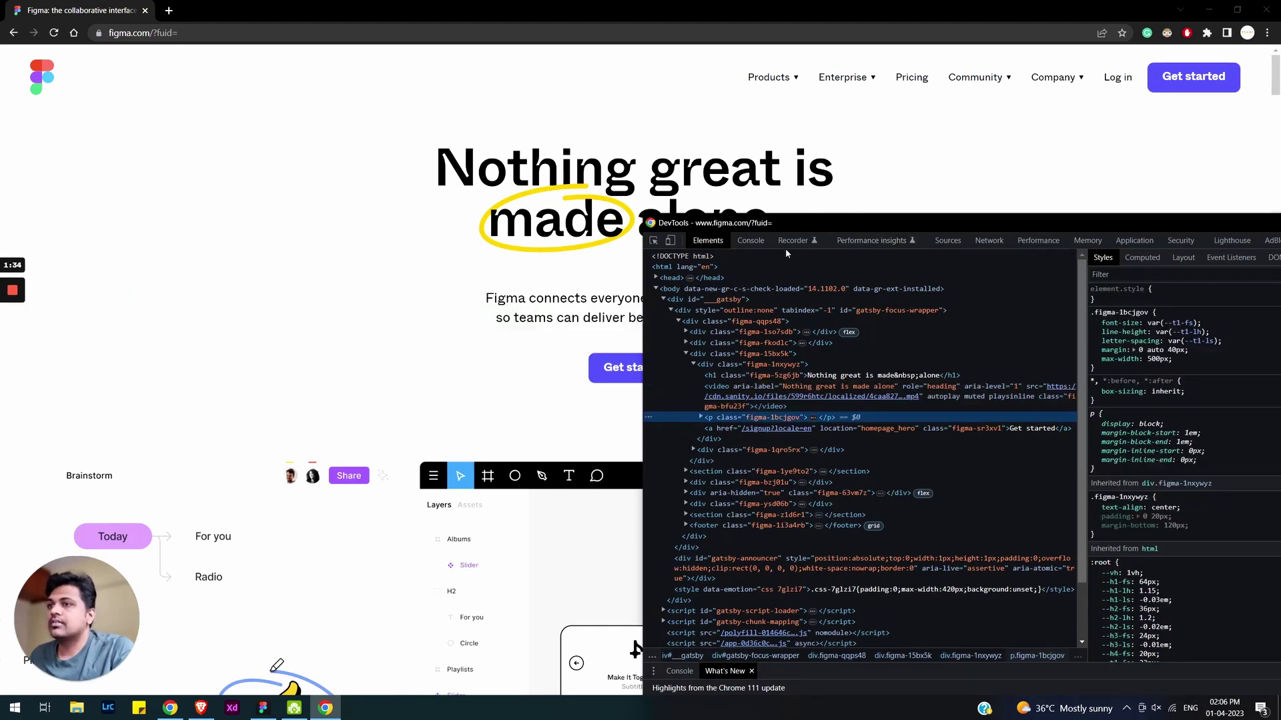
{"action": "left_click", "coordinate": [1142, 259]}
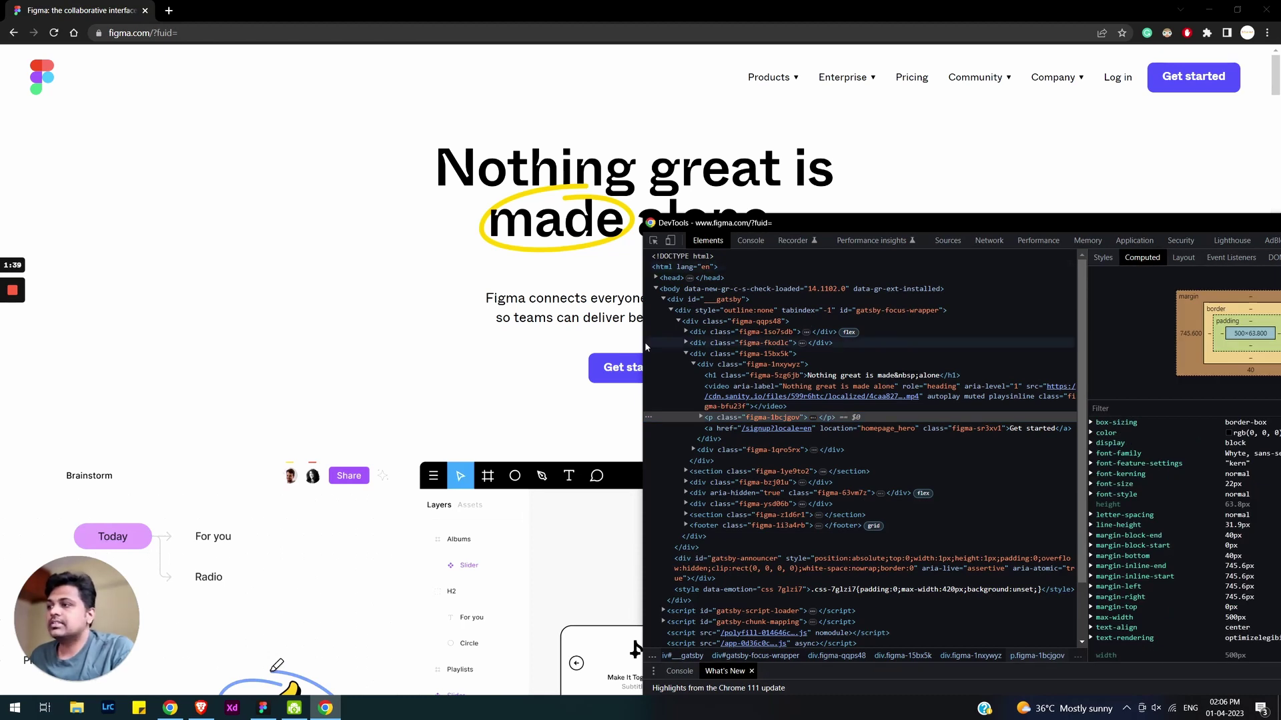
- Narrow and reposition the DevTools window, and inspect the computed styles of the Get started link below the homepage paragraph
{"action": "left_click_drag", "start_coordinate": [643, 329], "coordinate": [958, 302]}
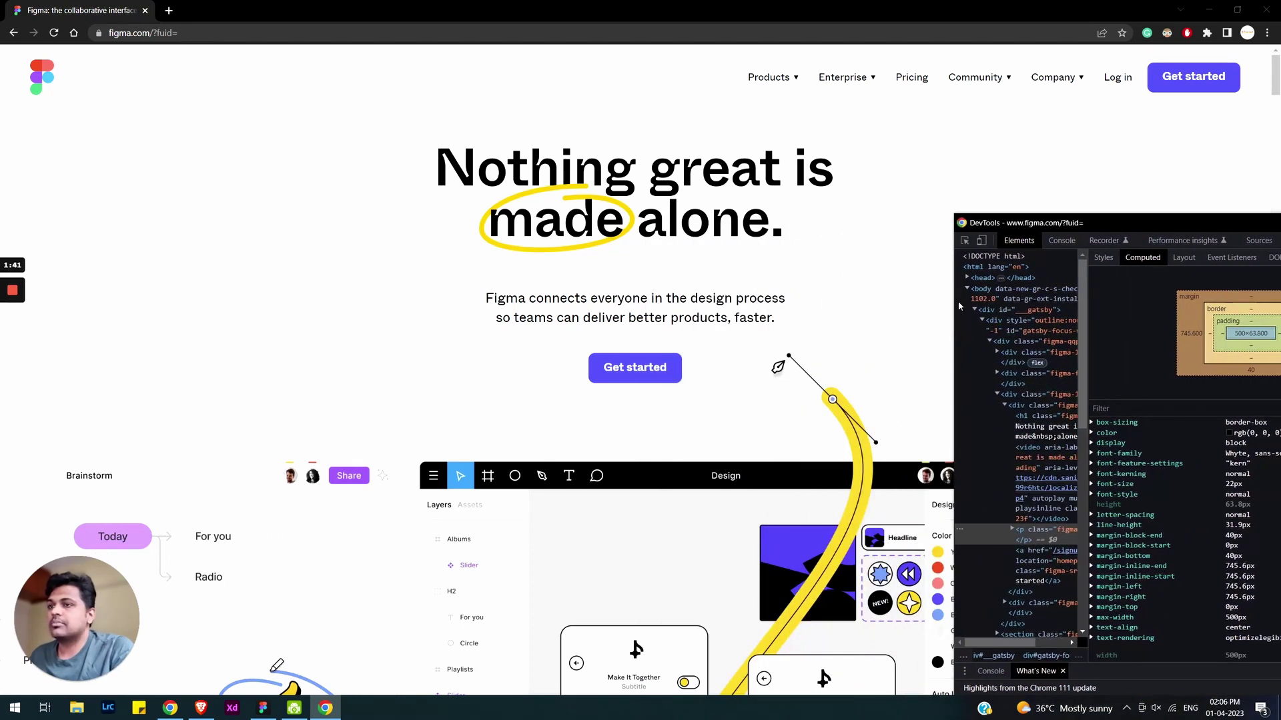
{"action": "left_click_drag", "start_coordinate": [1117, 223], "coordinate": [974, 123]}
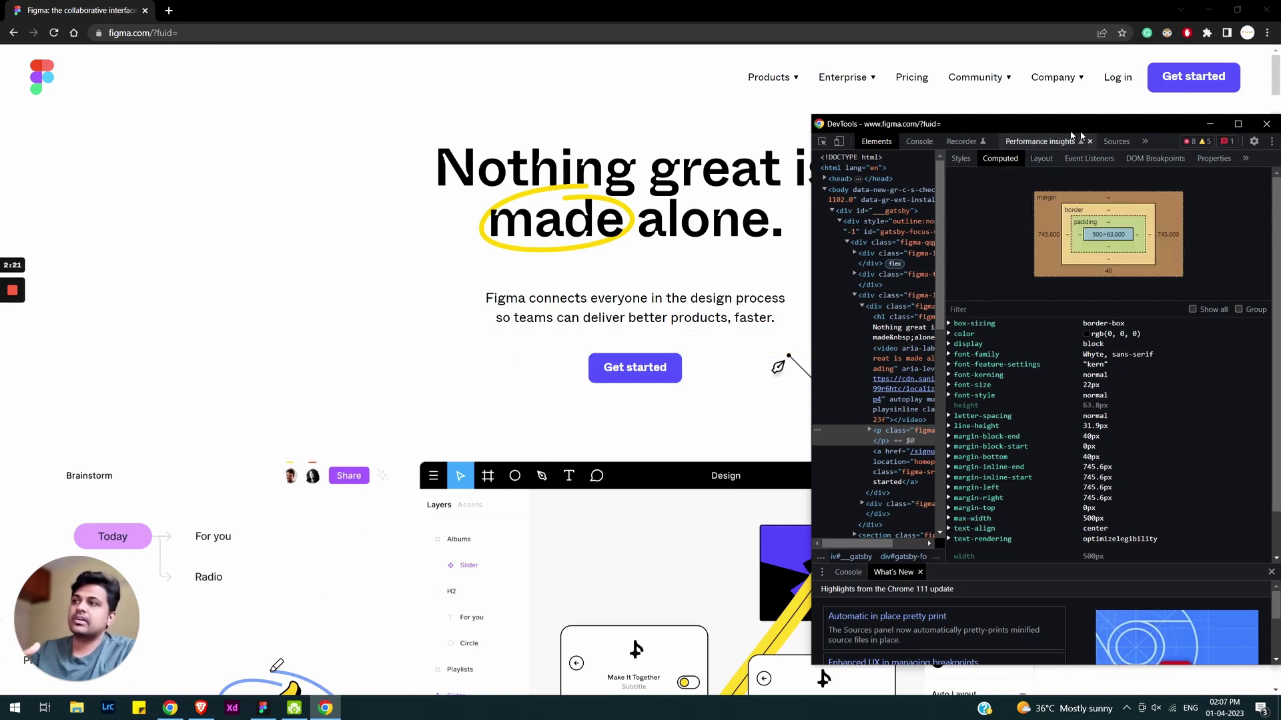
{"action": "left_click", "coordinate": [822, 141]}
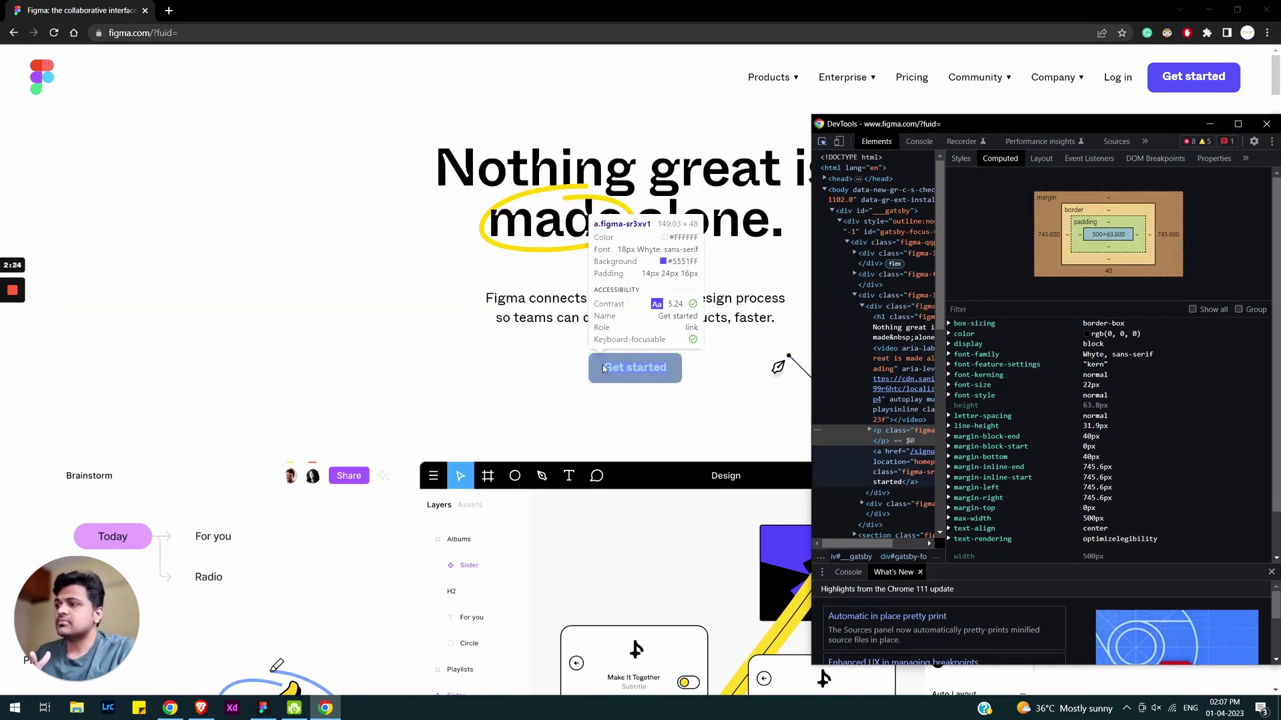
{"action": "left_click", "coordinate": [603, 369]}
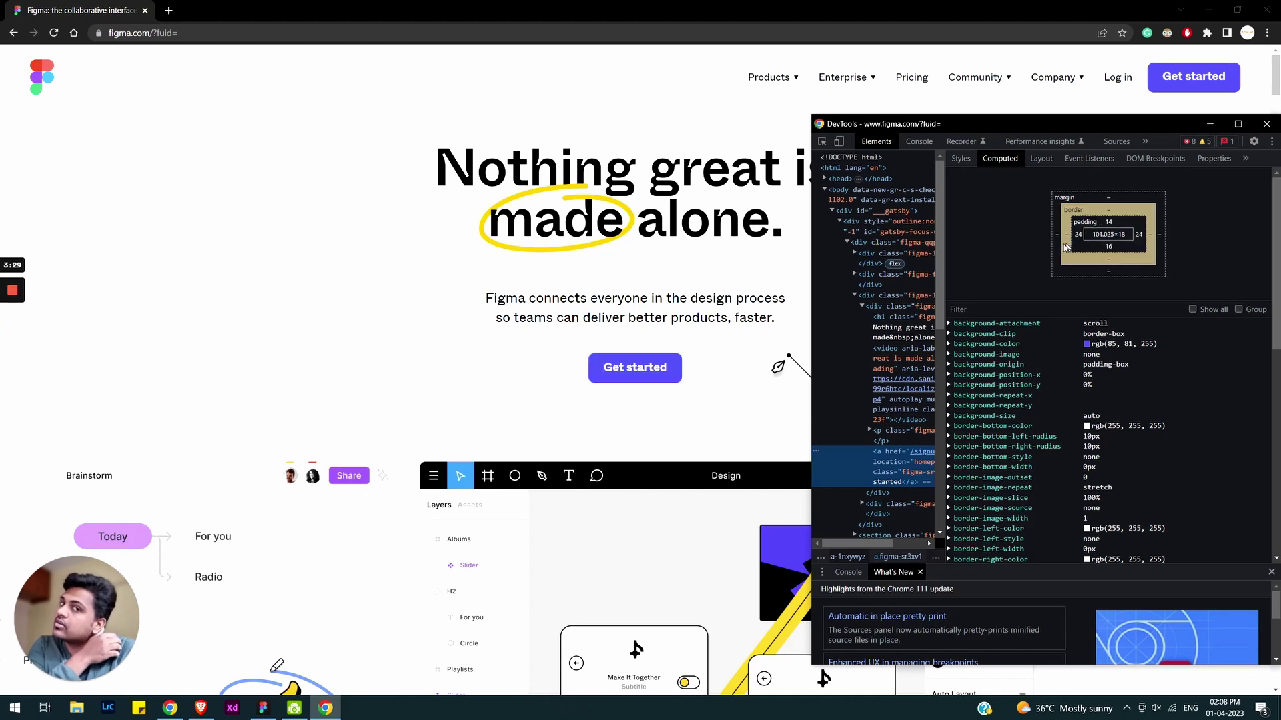
- Switch to Figma and add a text layer reading "Sample text" on the empty canvas
{"action": "left_click", "coordinate": [263, 708]}
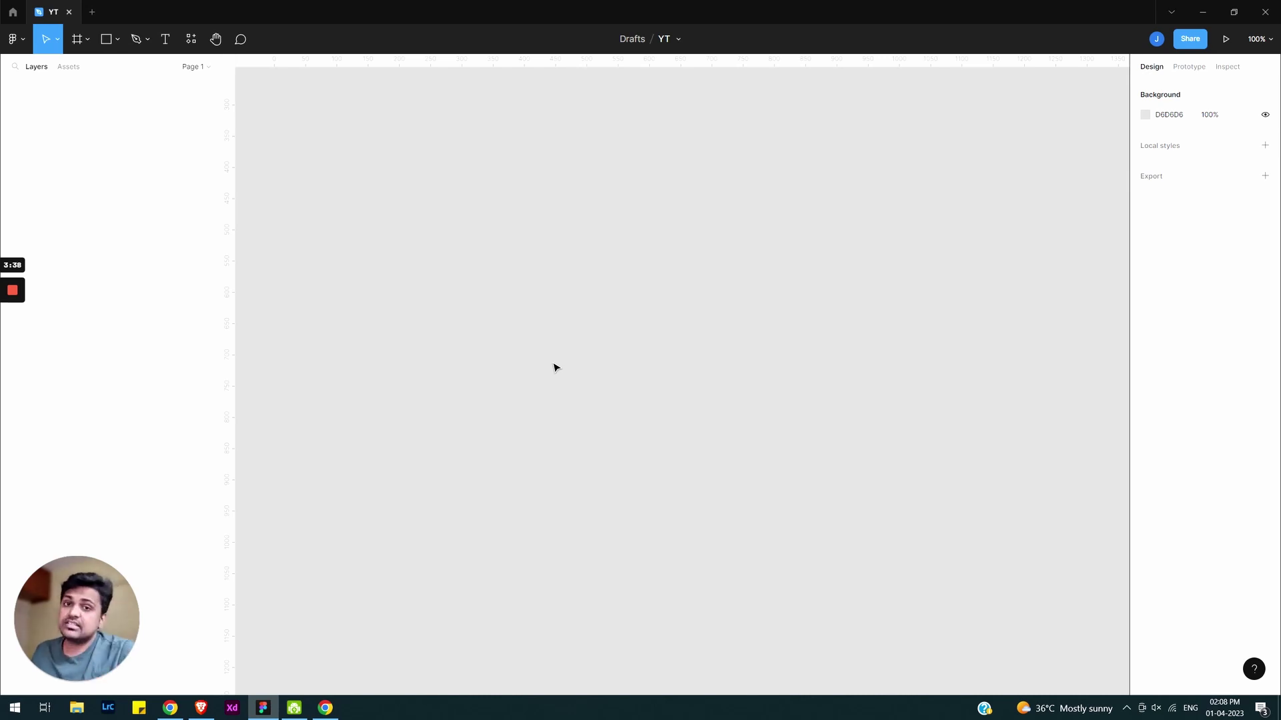
{"action": "key", "text": "t"}
{"action": "left_click", "coordinate": [583, 276]}
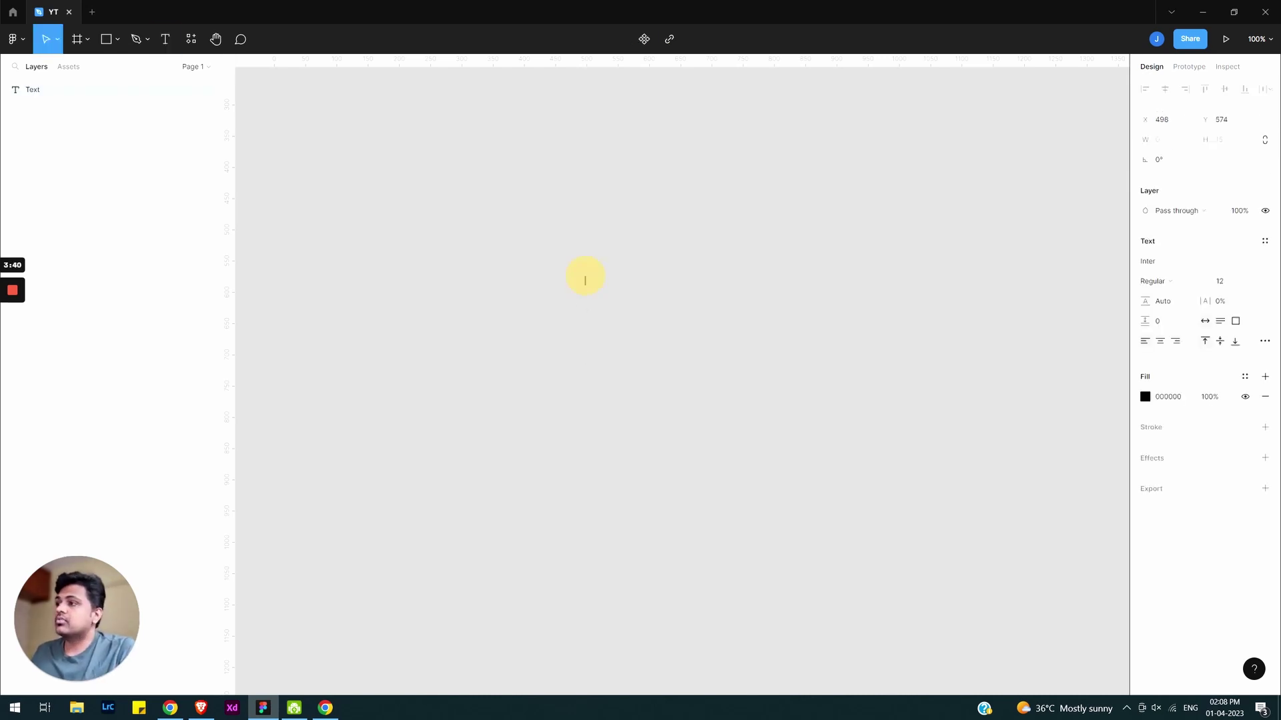
{"action": "type", "text": "Sampe"}
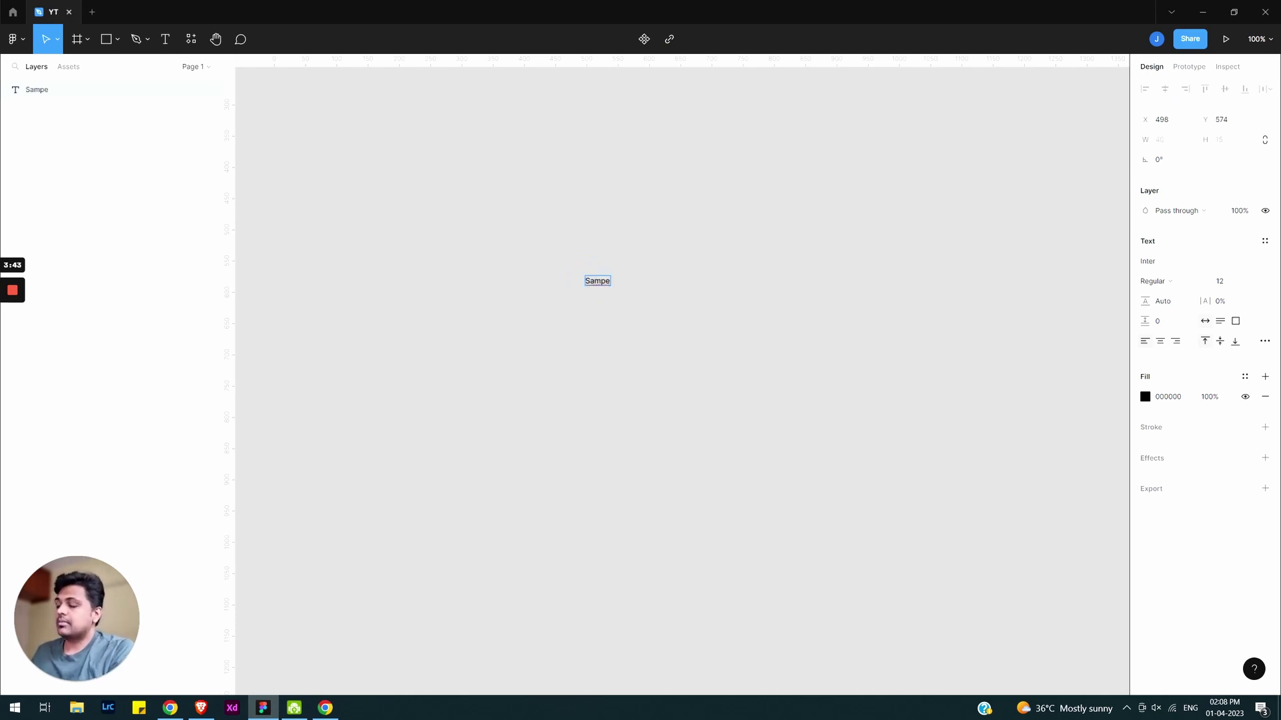
{"action": "key", "text": "ctrl+a"}
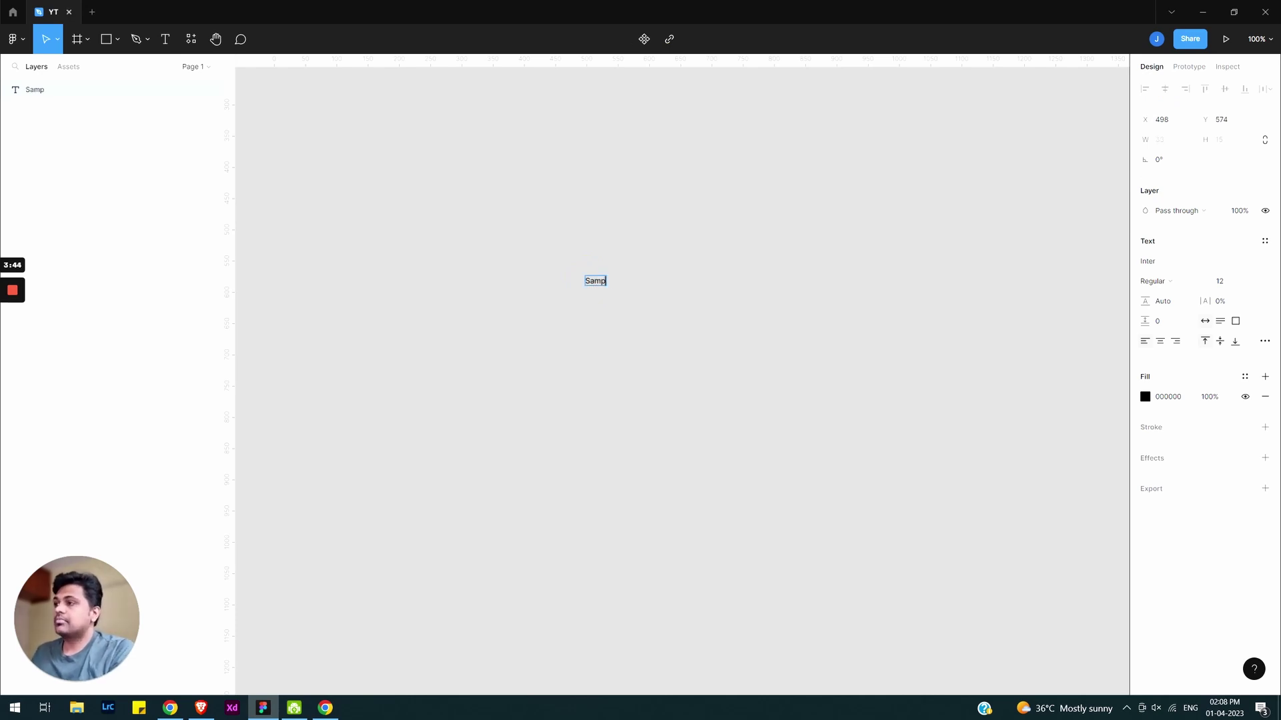
{"action": "type", "text": "Sample test"}
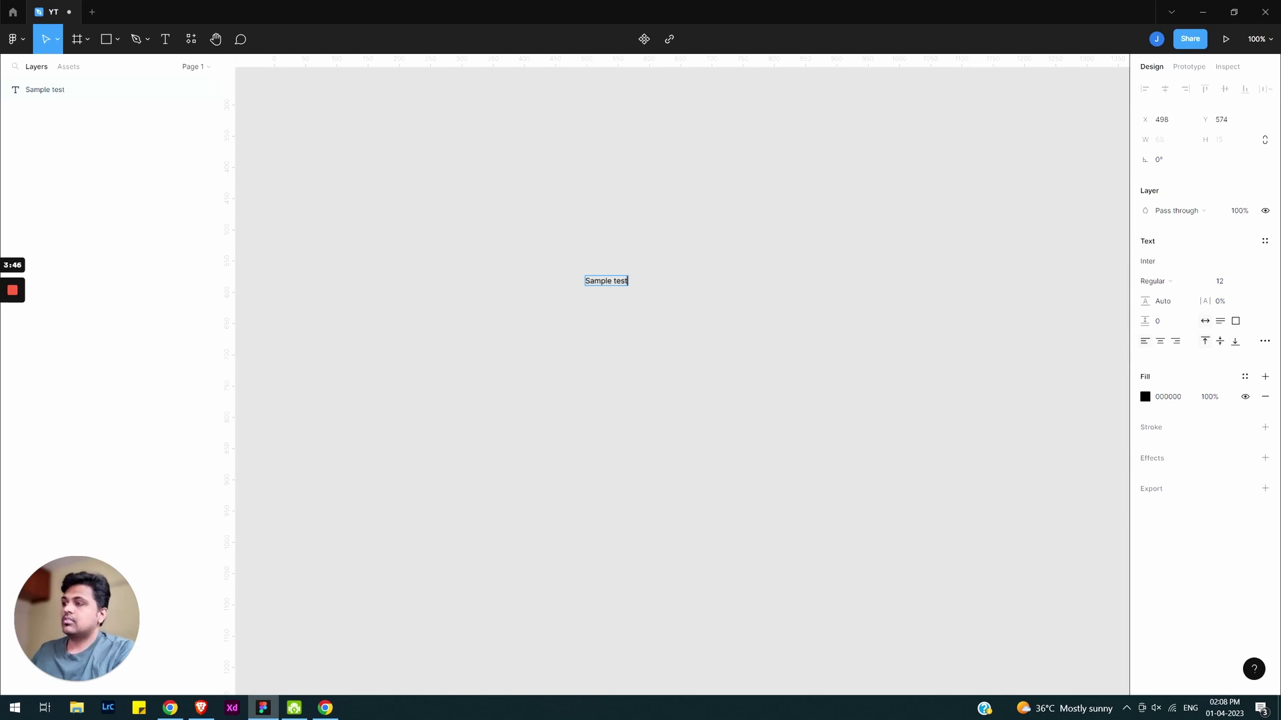
{"action": "key", "text": "BackSpace"}
{"action": "key", "text": "BackSpace"}
{"action": "type", "text": "xt"}
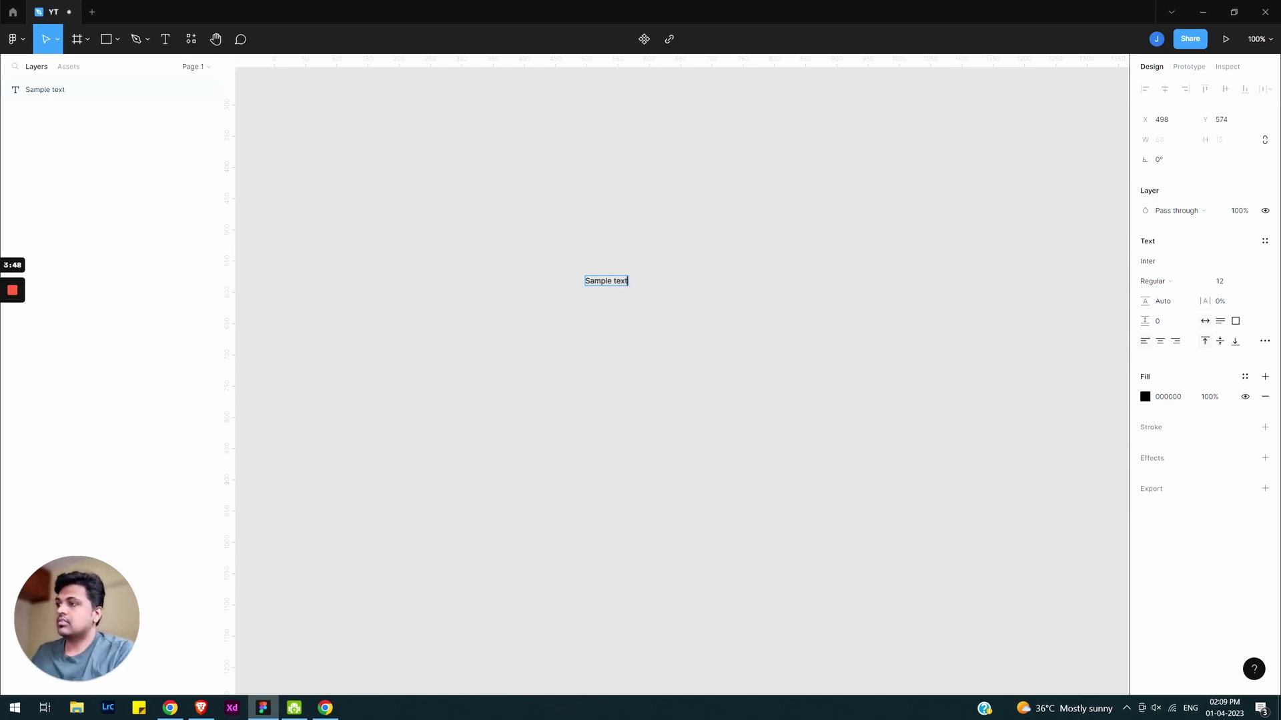
{"action": "key", "text": "Return"}
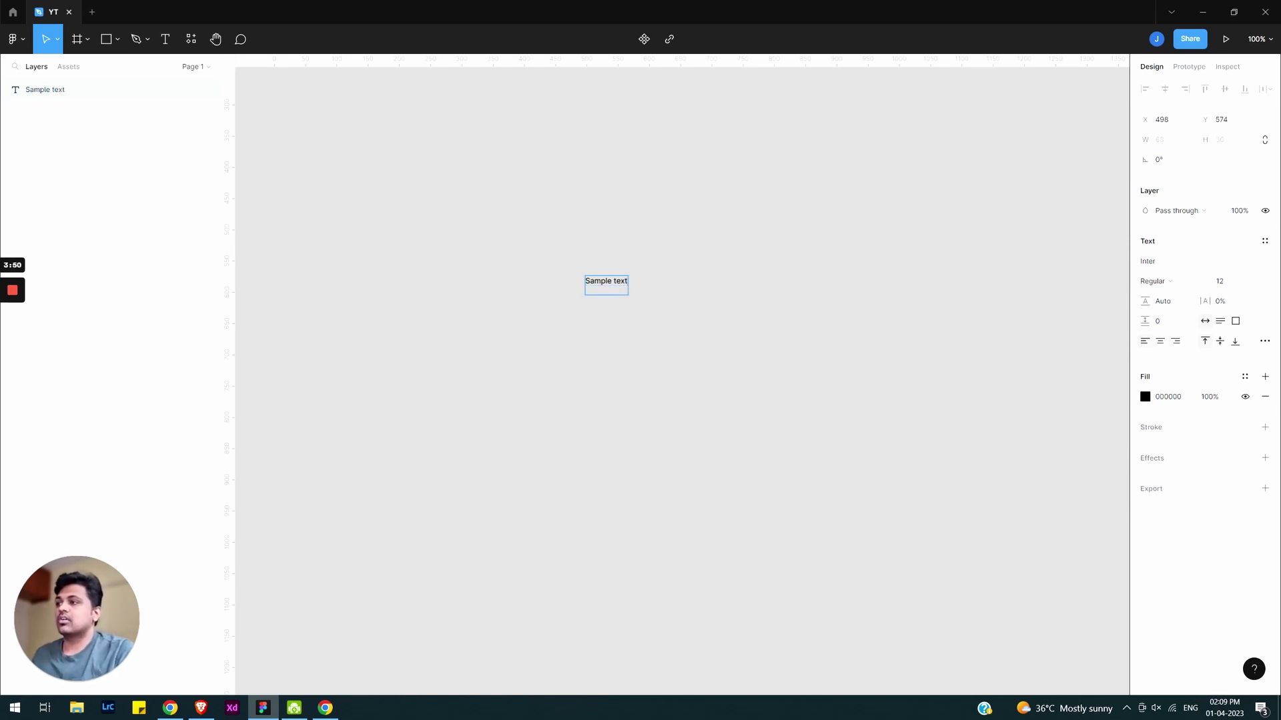
{"action": "key", "text": "BackSpace"}
{"action": "key", "text": "Escape"}
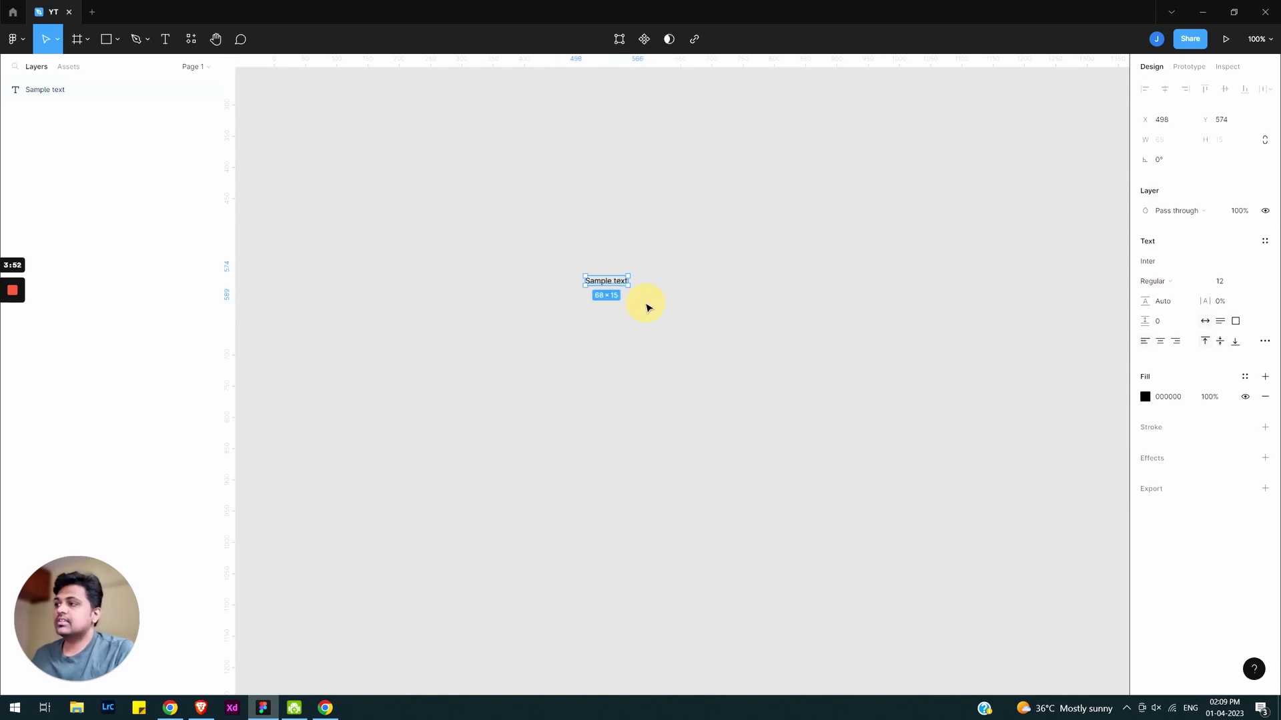
- Set the Sample text layer's font size to 14 and its line height to 20
{"action": "scroll", "coordinate": [637, 302], "scroll_direction": "up", "scroll_amount": 5}
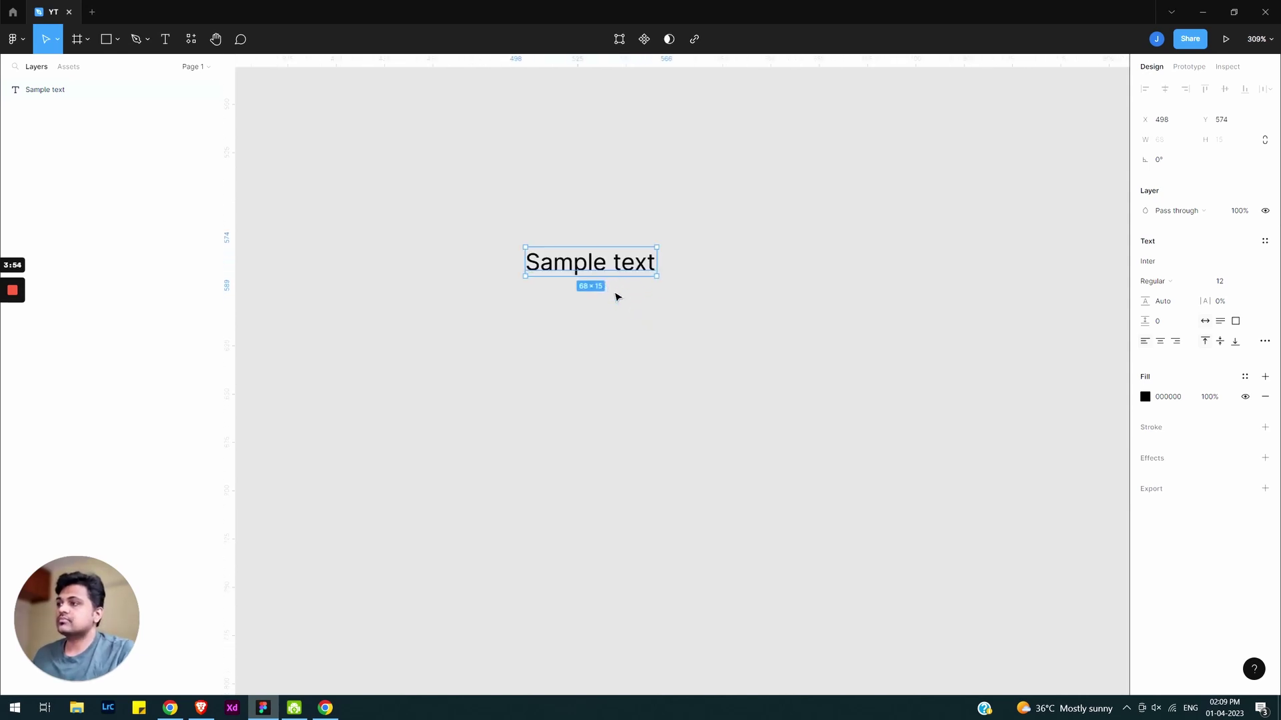
{"action": "left_click", "coordinate": [645, 298]}
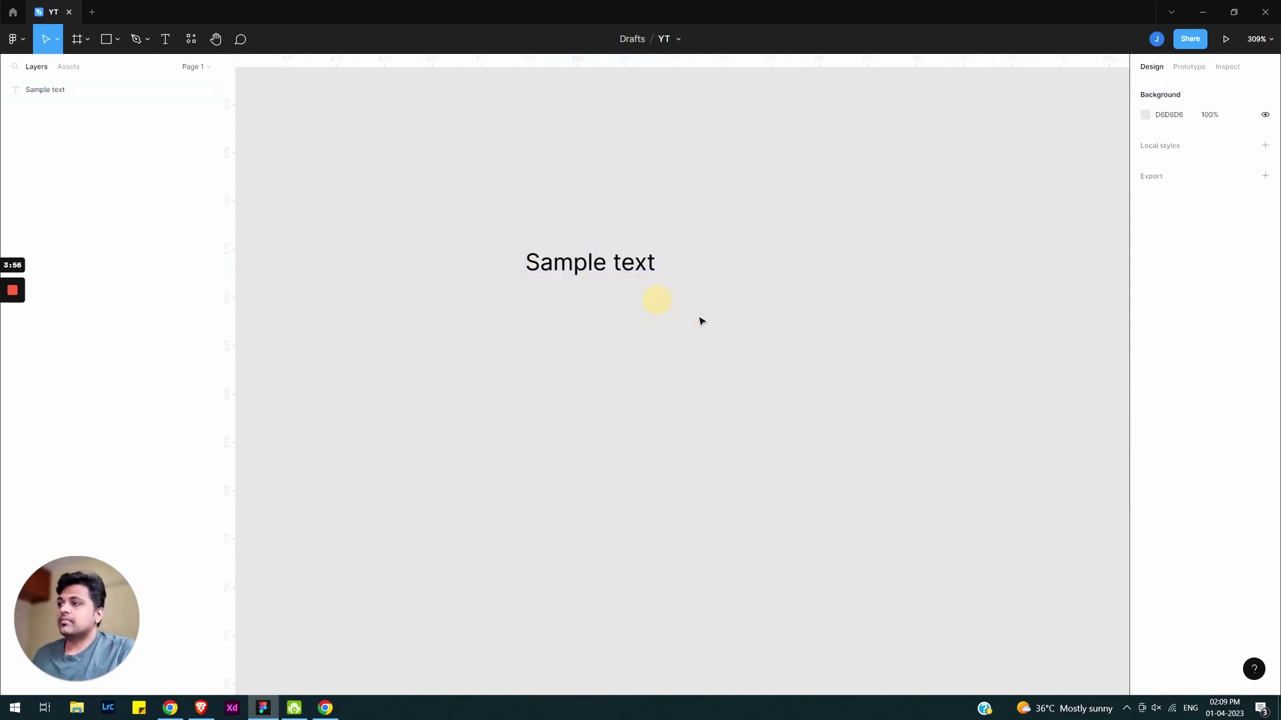
{"action": "left_click_drag", "start_coordinate": [606, 314], "coordinate": [652, 337]}
{"action": "left_click", "coordinate": [692, 309]}
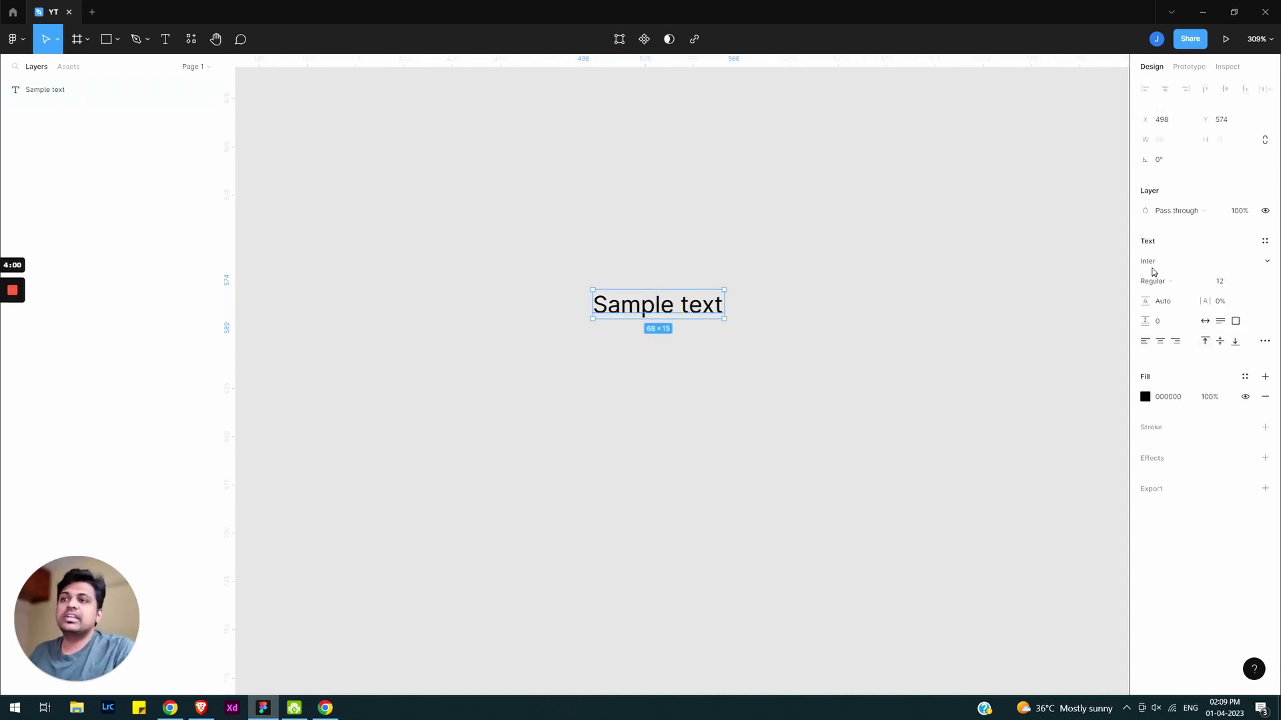
{"action": "left_click", "coordinate": [1226, 283]}
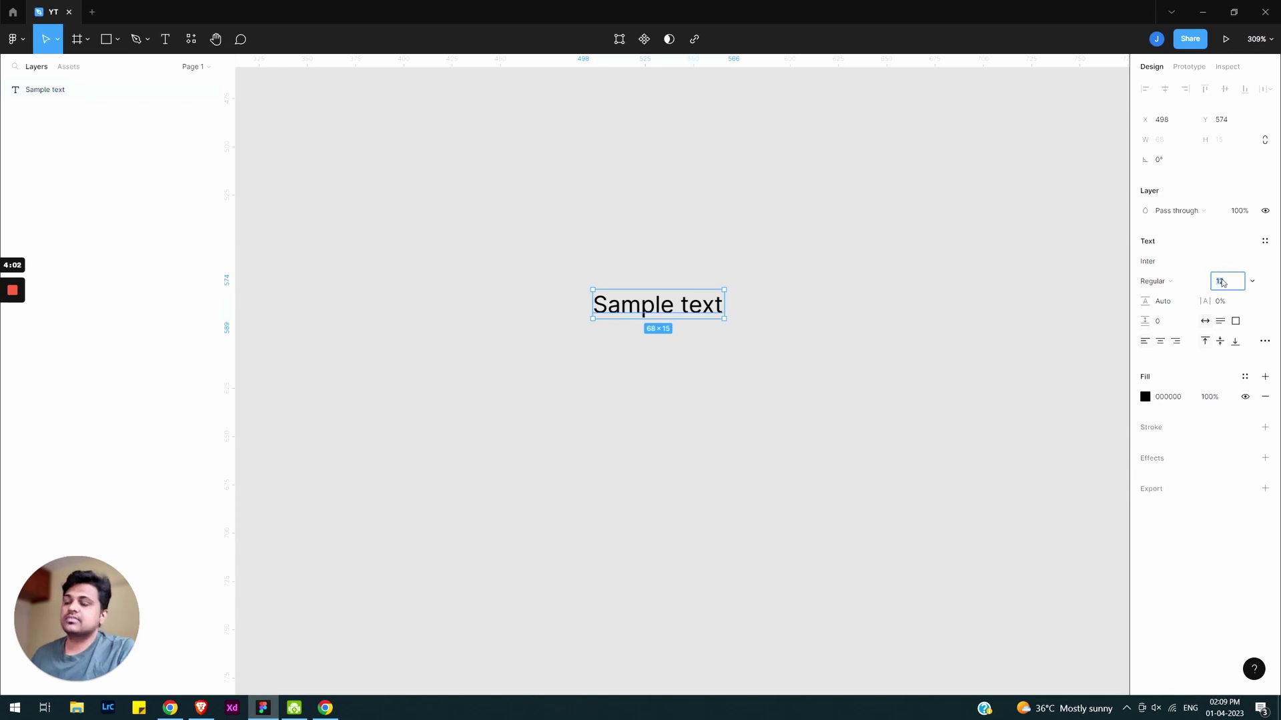
{"action": "type", "text": "14"}
{"action": "key", "text": "Return"}
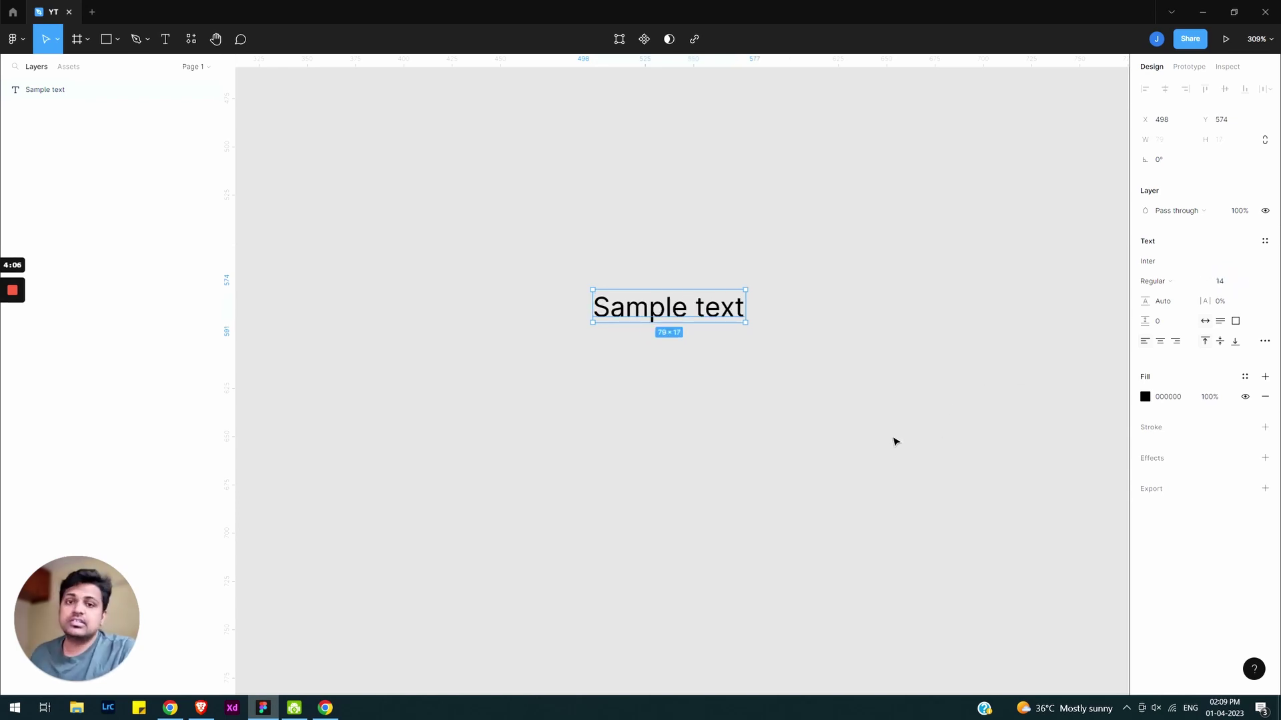
{"action": "left_click", "coordinate": [1164, 304]}
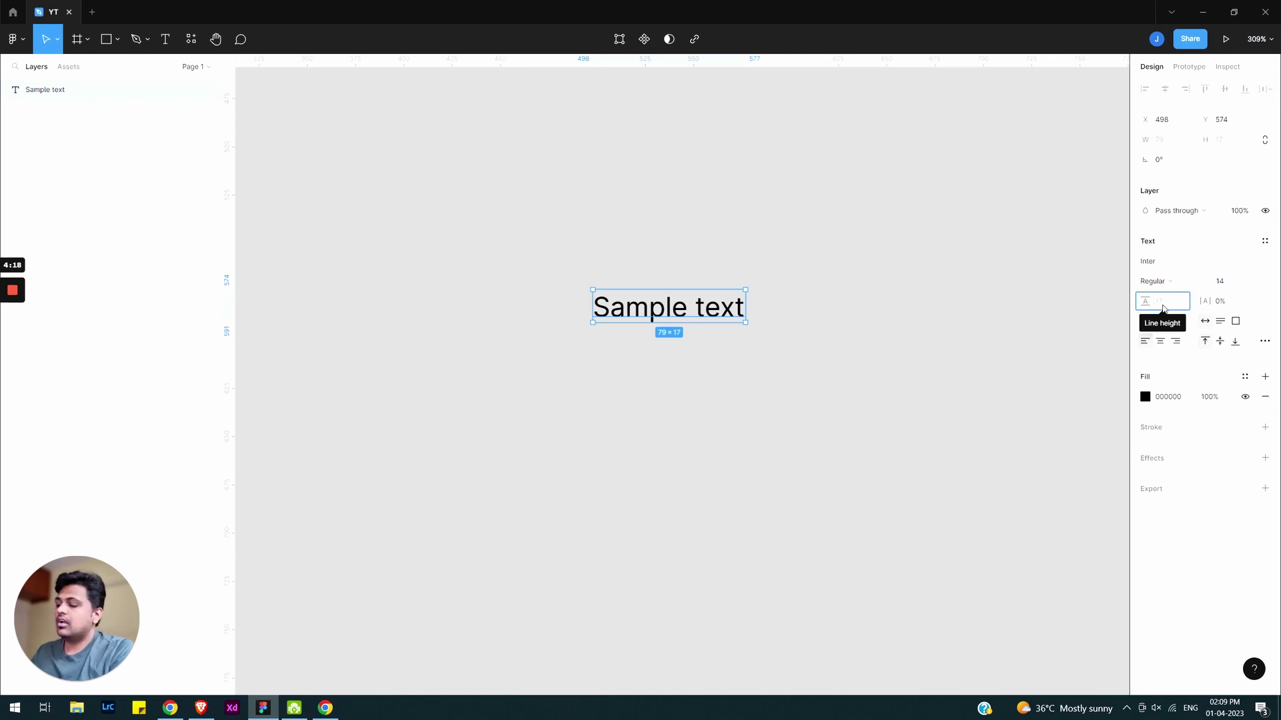
{"action": "type", "text": "20"}
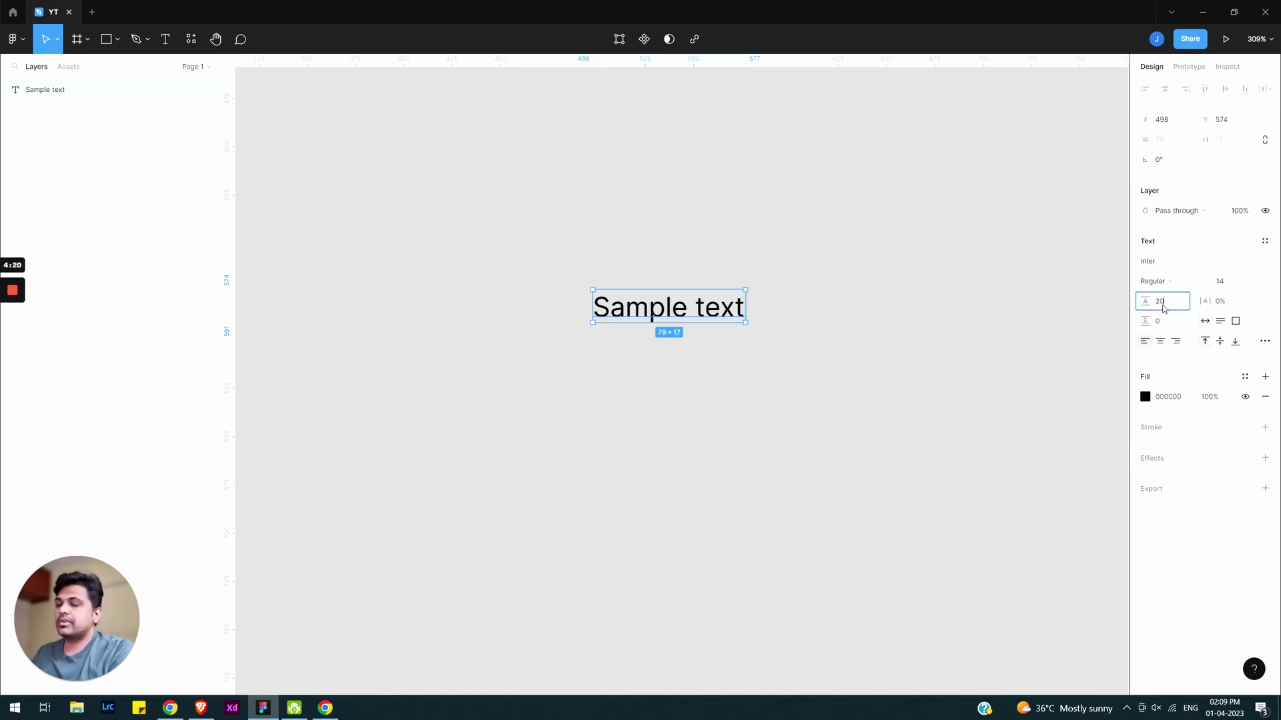
{"action": "key", "text": "Return"}
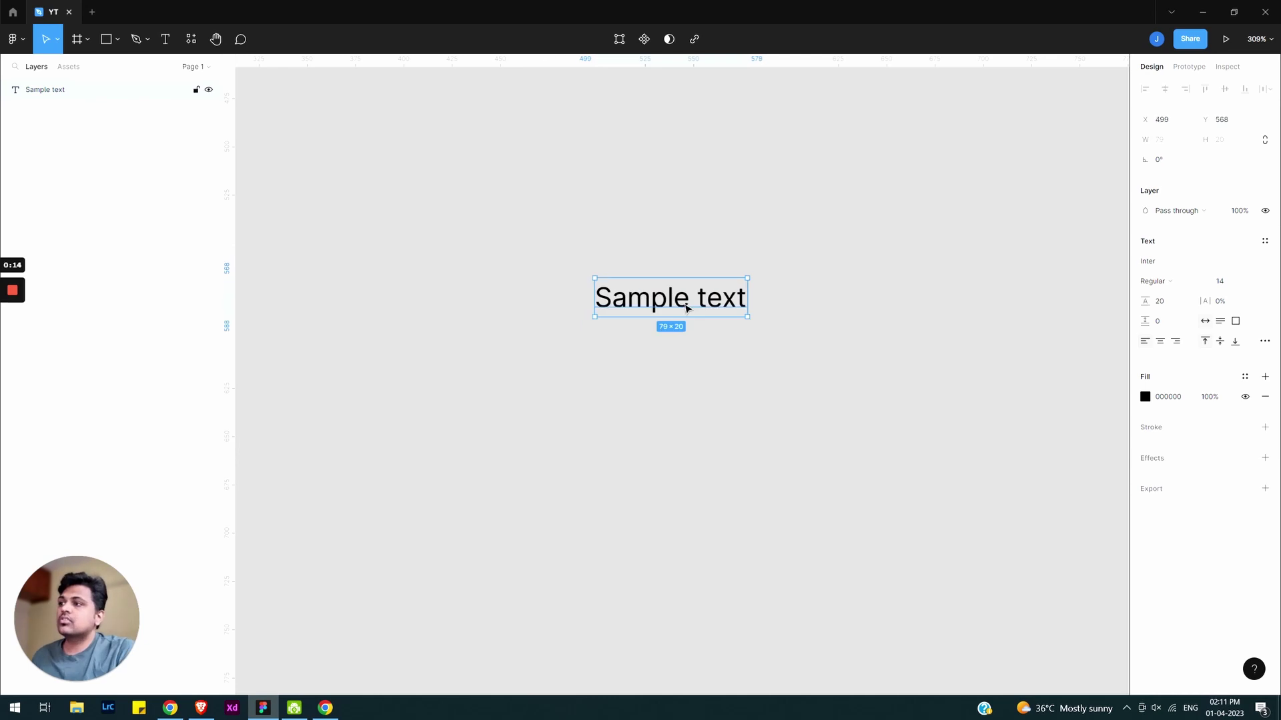
- Add auto layout to the Sample text layer
{"action": "right_click", "coordinate": [685, 307]}
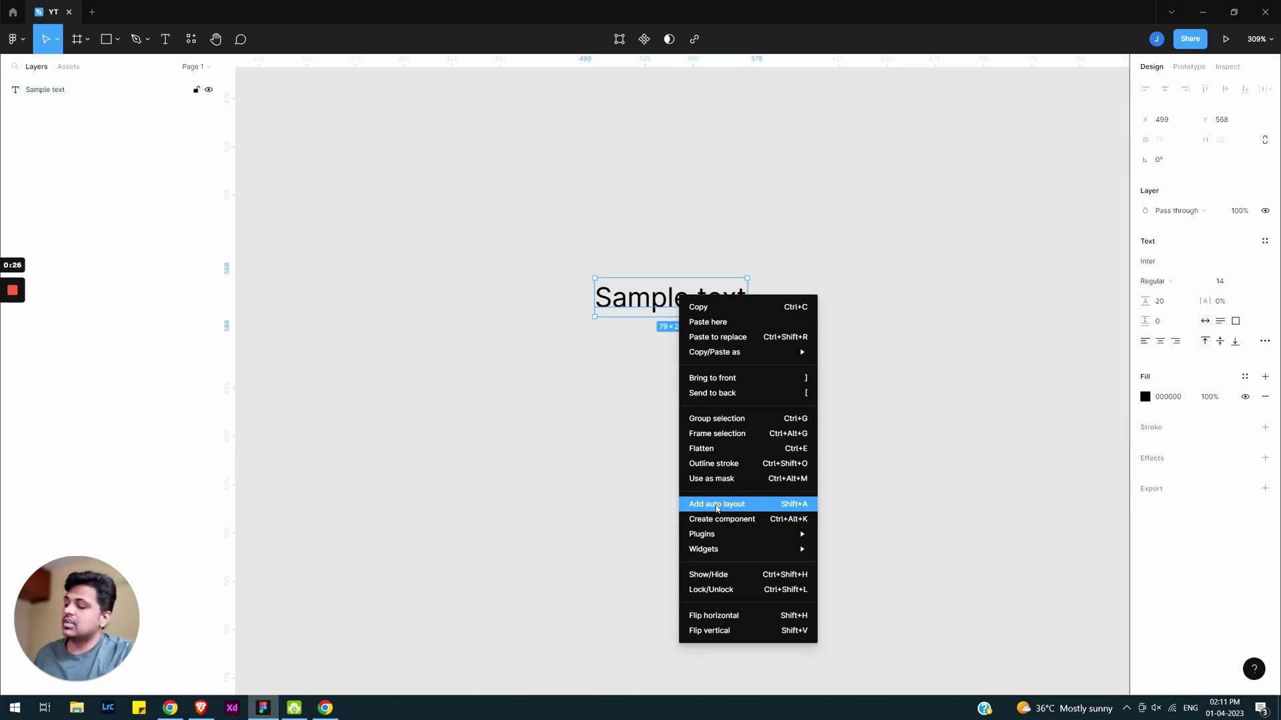
{"action": "left_click", "coordinate": [717, 510]}
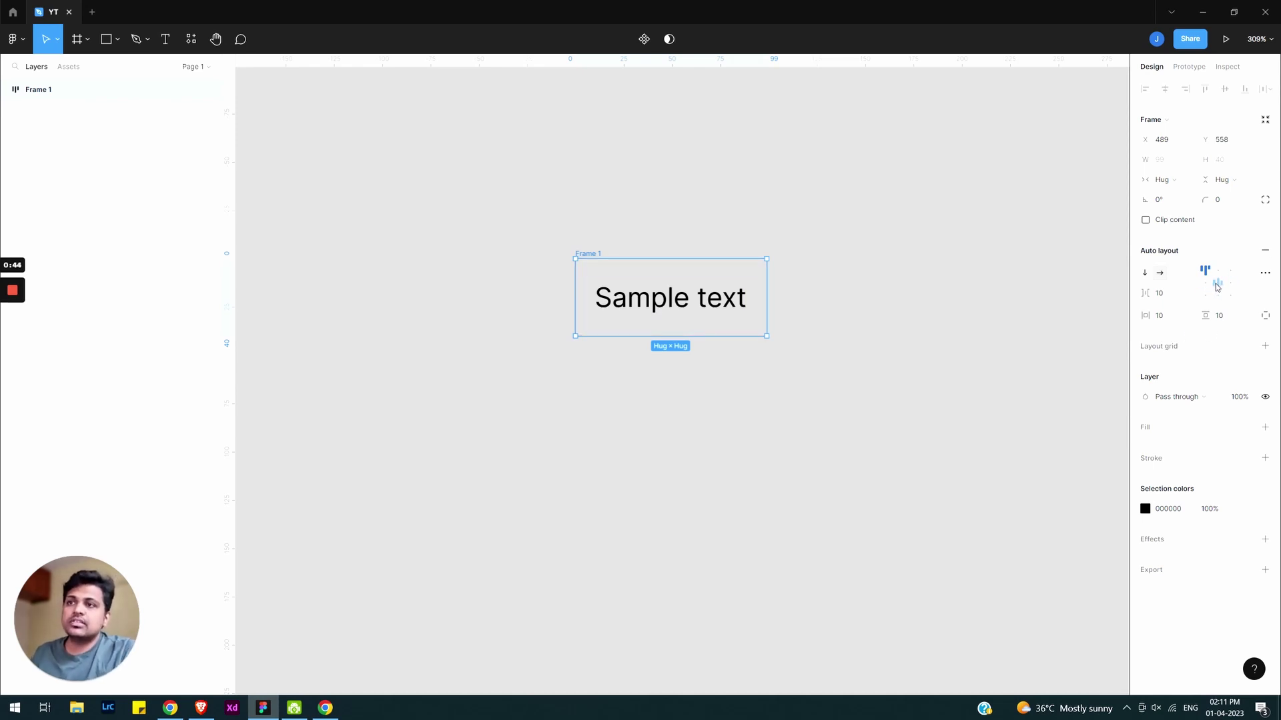
- Try another alignment and the vertical direction in the frame's auto layout, and return it to horizontal
{"action": "left_click_drag", "start_coordinate": [1214, 286], "coordinate": [1220, 295]}
{"action": "key", "text": "ctrl+z"}
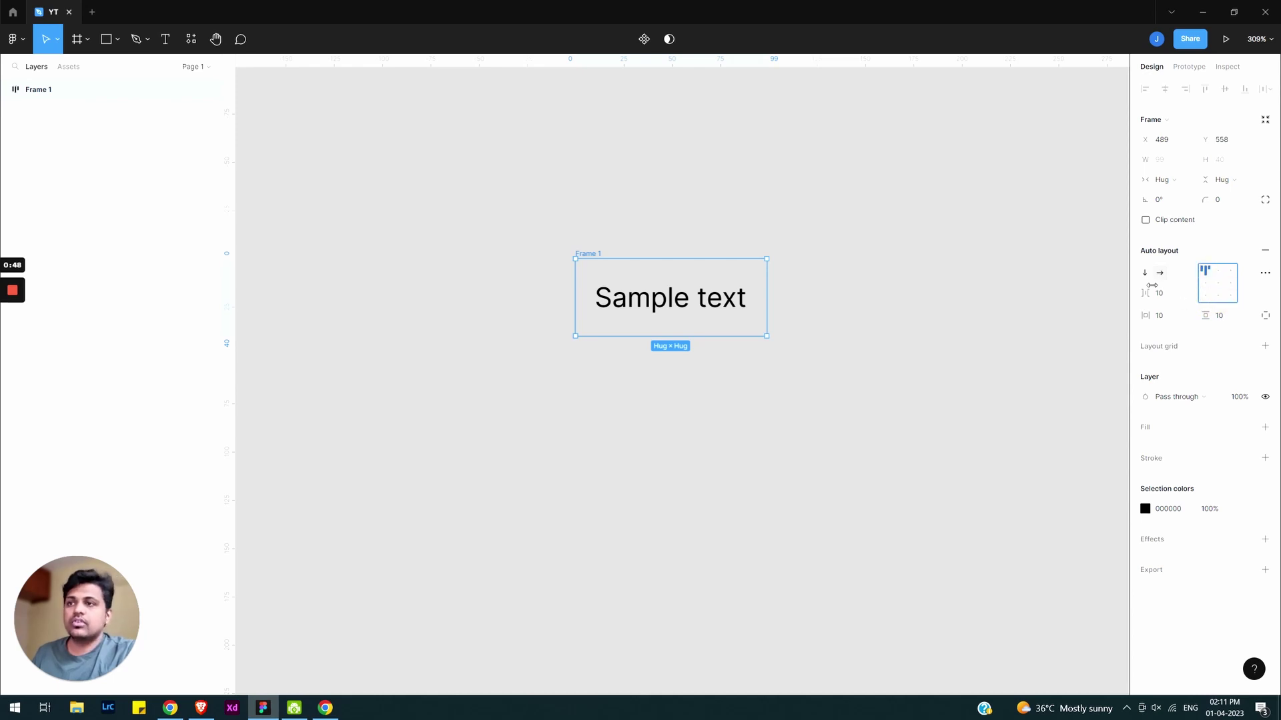
{"action": "left_click", "coordinate": [1160, 273]}
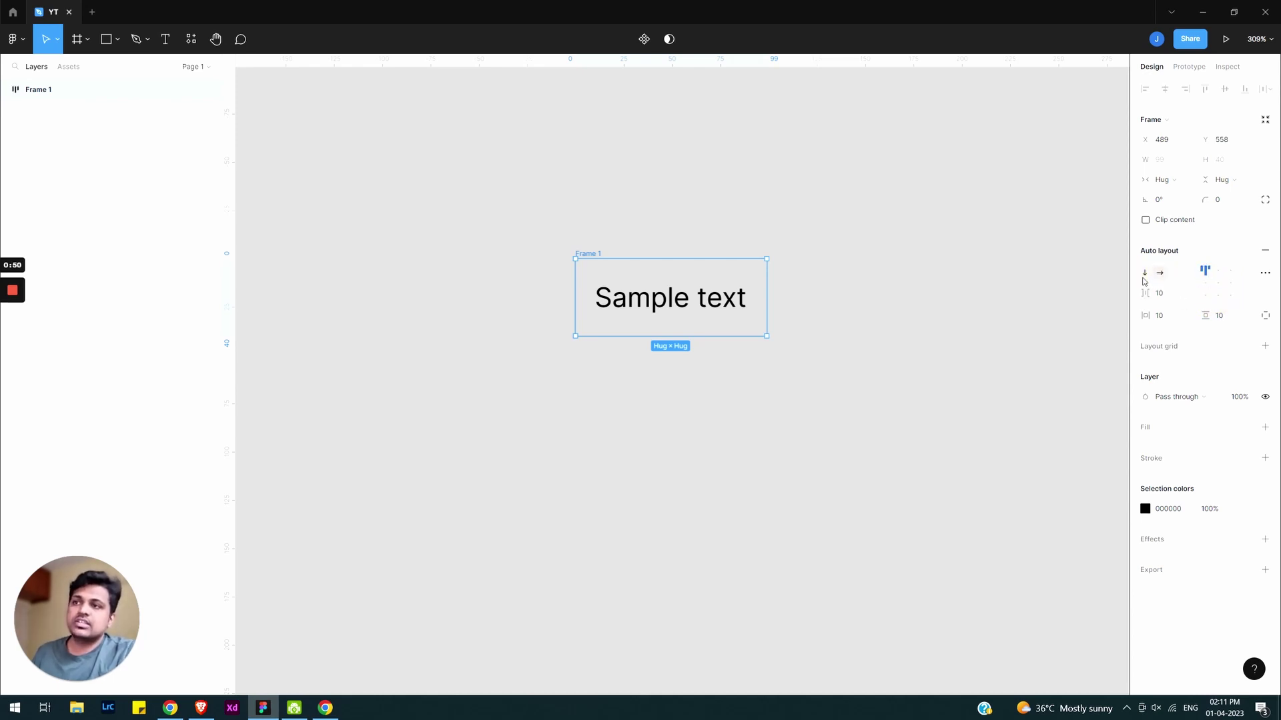
{"action": "left_click", "coordinate": [1145, 273]}
{"action": "left_click", "coordinate": [1160, 273]}
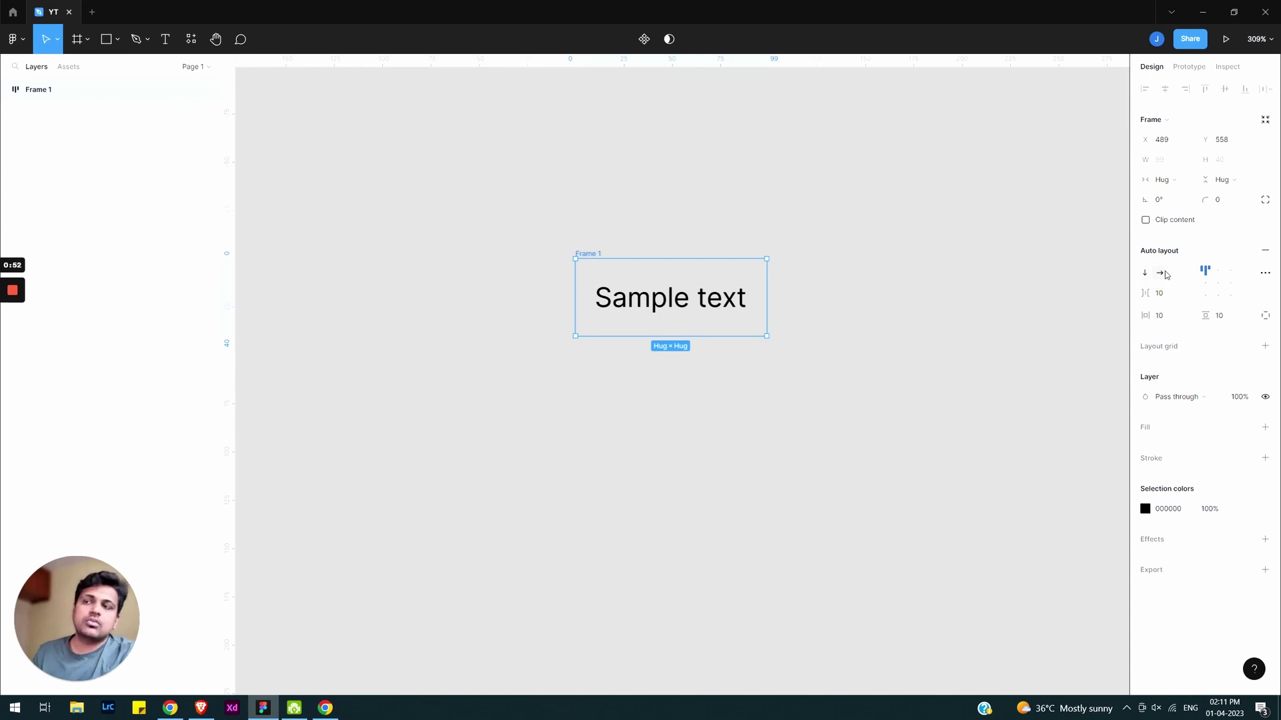
- Set the frame's horizontal padding to 12 and its vertical padding to 8
{"action": "left_click", "coordinate": [1172, 300]}
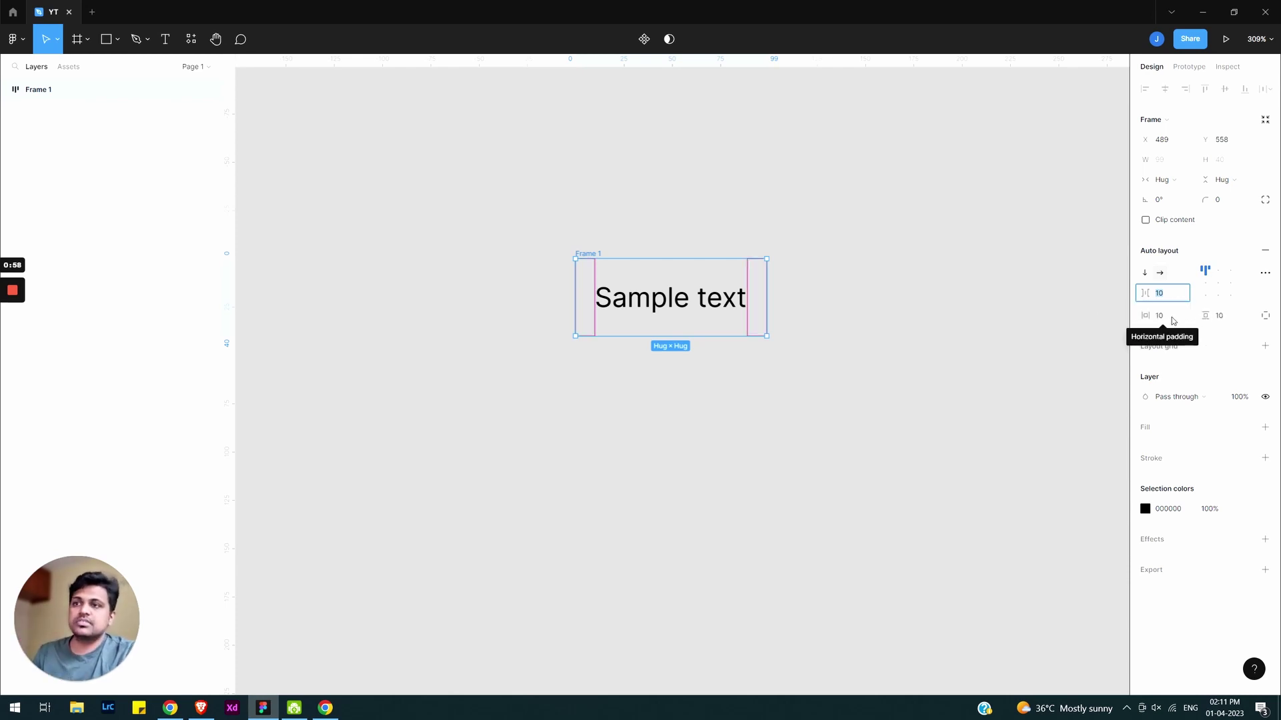
{"action": "left_click", "coordinate": [1171, 318]}
{"action": "left_click", "coordinate": [1238, 318]}
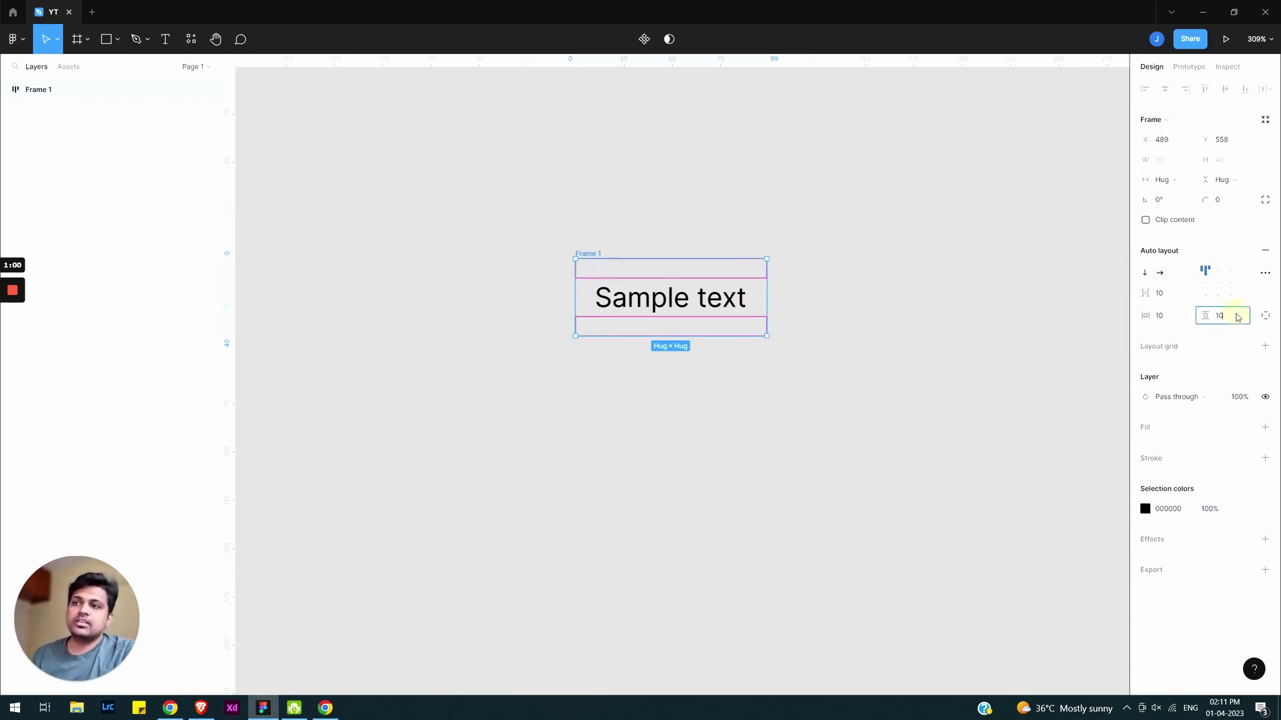
{"action": "key", "text": "ctrl+shift+4"}
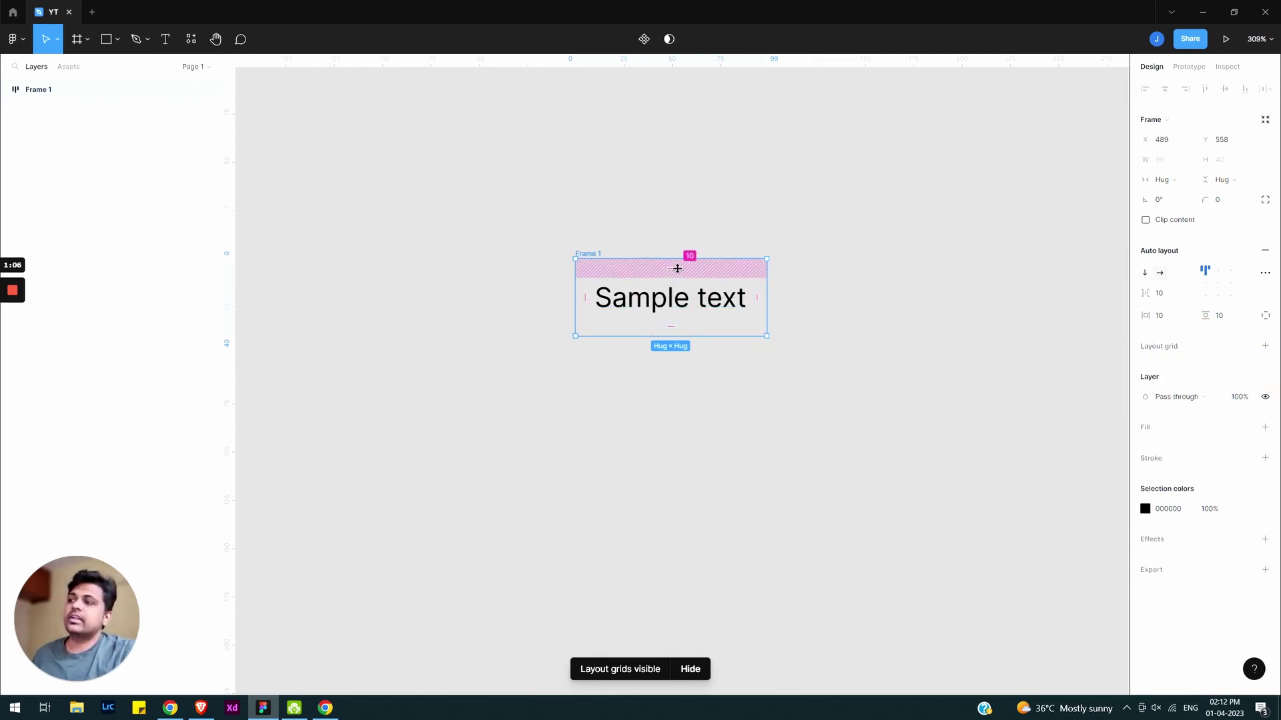
{"action": "left_click", "coordinate": [1167, 319]}
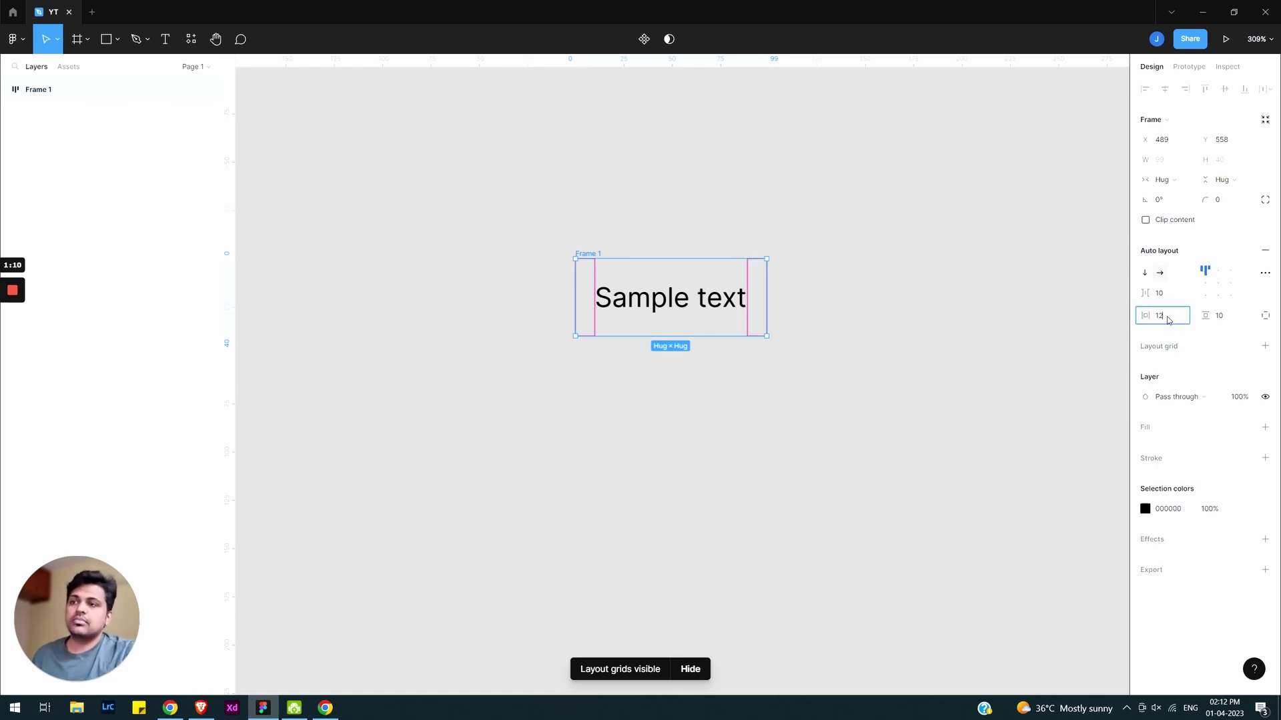
{"action": "type", "text": "12"}
{"action": "left_click", "coordinate": [1221, 318]}
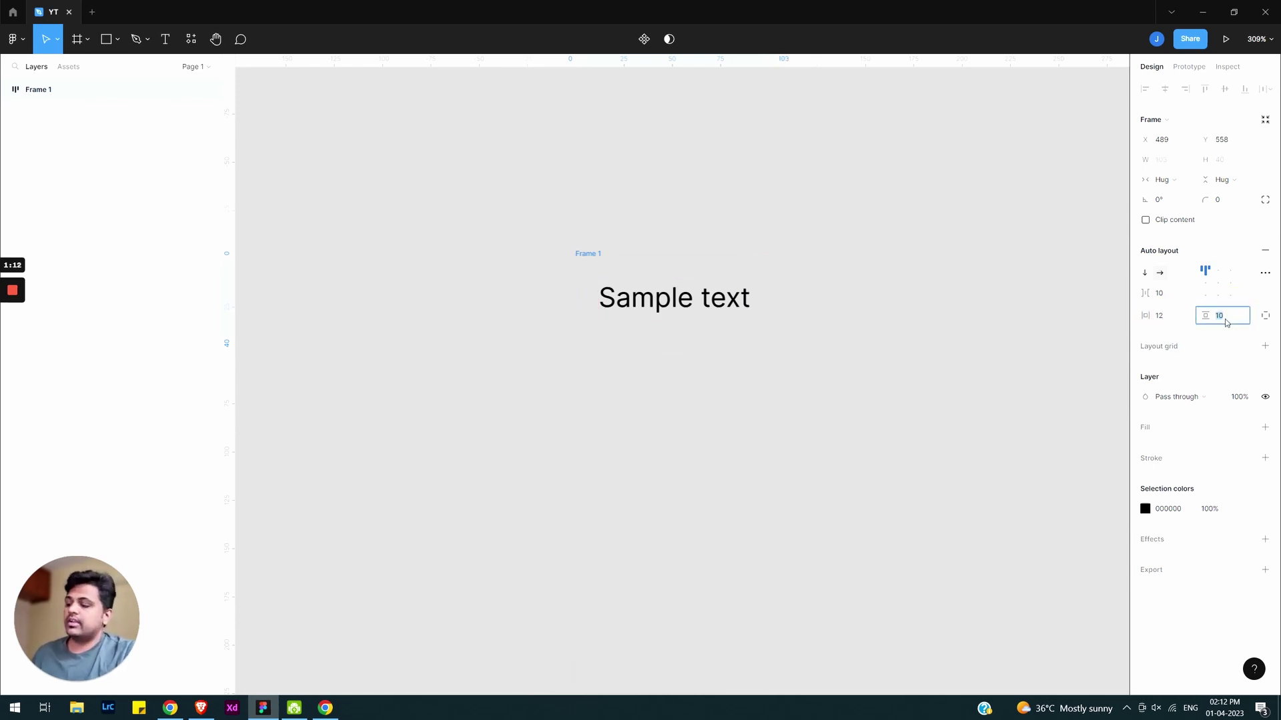
{"action": "type", "text": "8"}
{"action": "key", "text": "Return"}
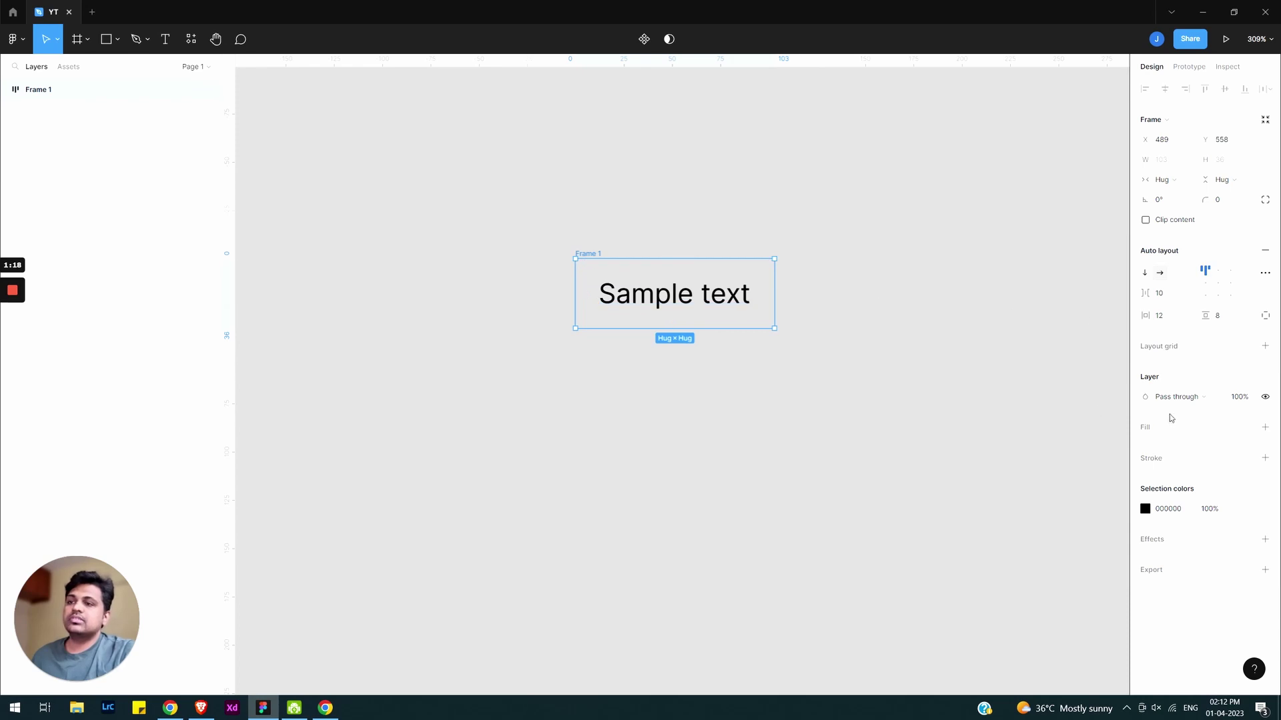
- Add an FFFFFF fill to the Sample text frame and set its corner radius to 8
{"action": "left_click", "coordinate": [1245, 428]}
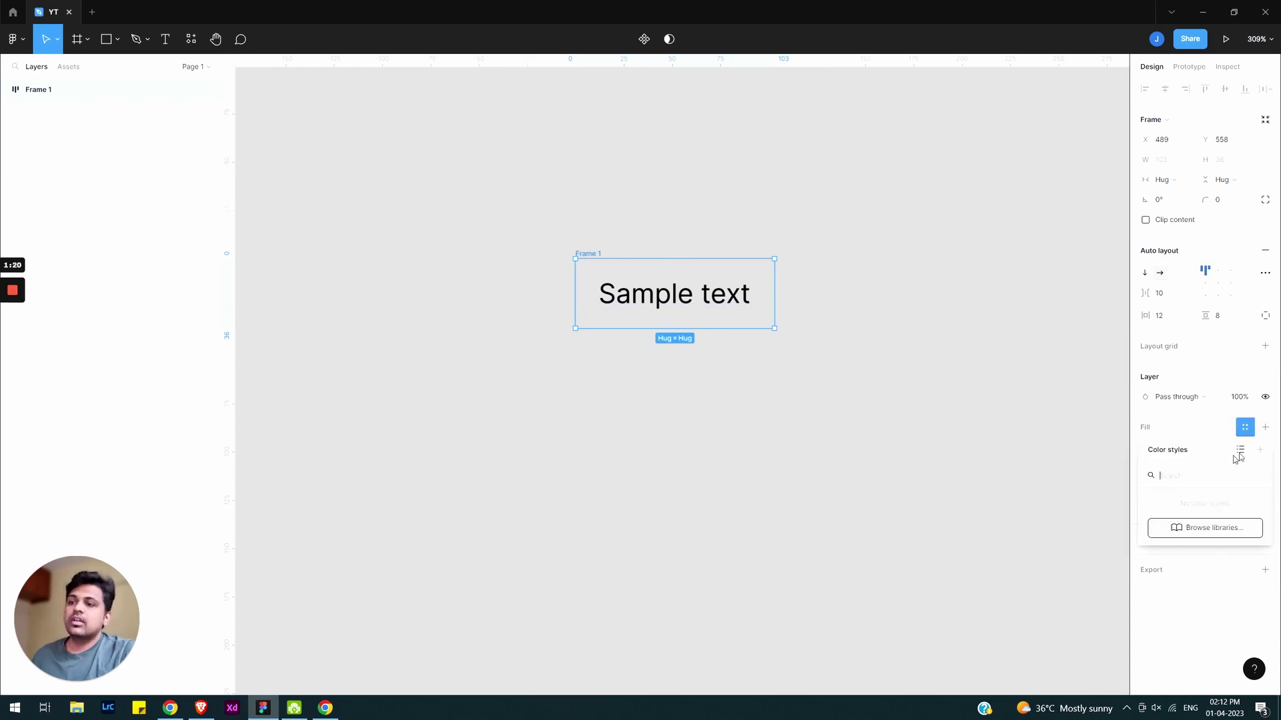
{"action": "left_click", "coordinate": [1245, 427]}
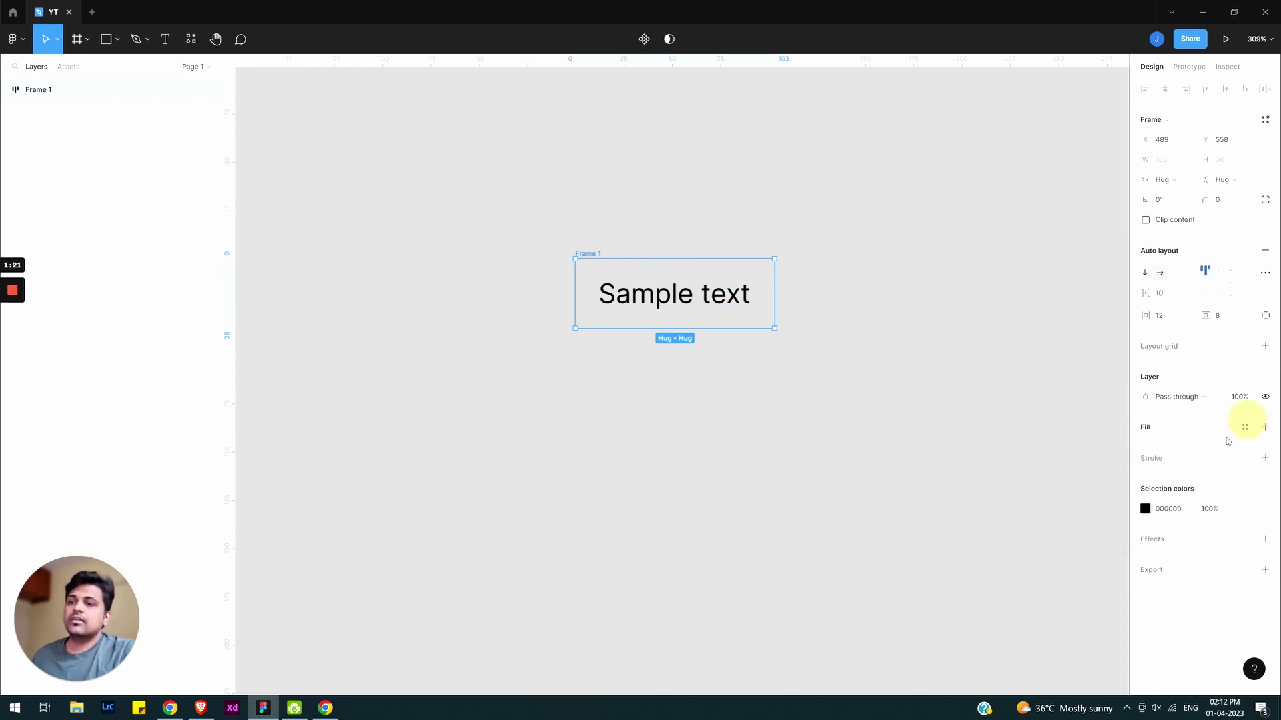
{"action": "left_click", "coordinate": [1265, 429]}
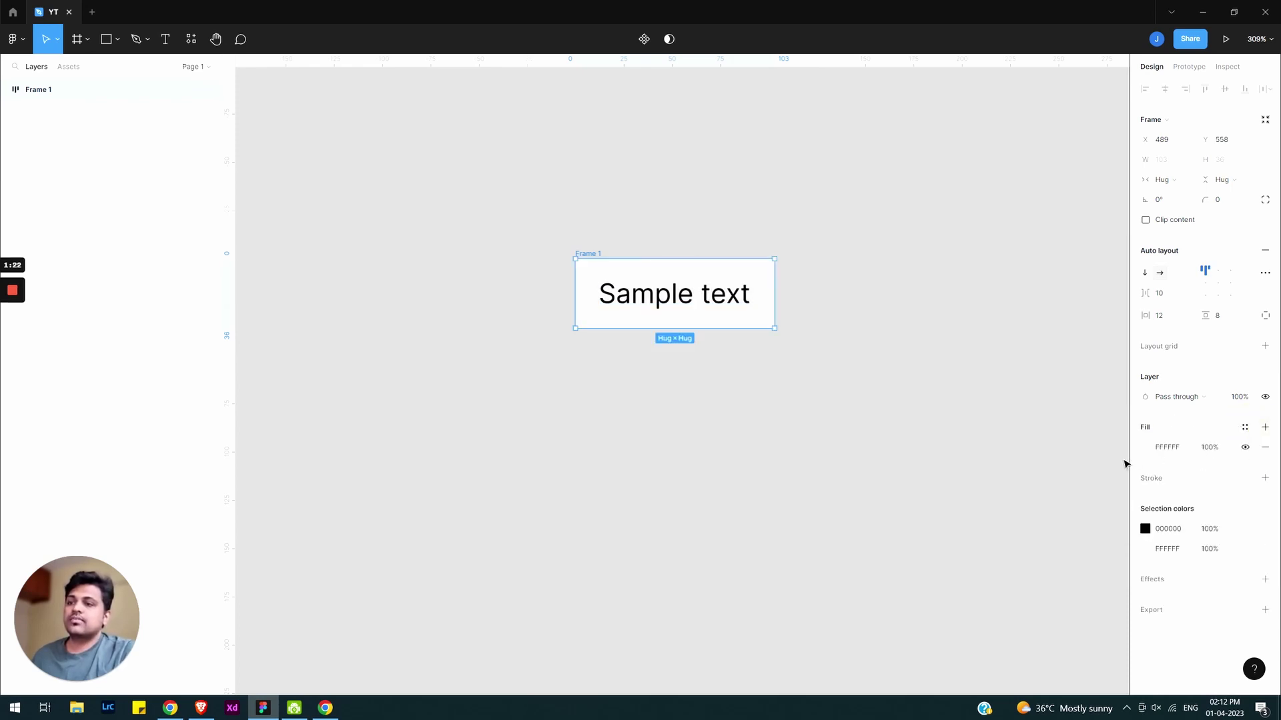
{"action": "left_click", "coordinate": [1222, 202]}
{"action": "type", "text": "8"}
{"action": "key", "text": "Return"}
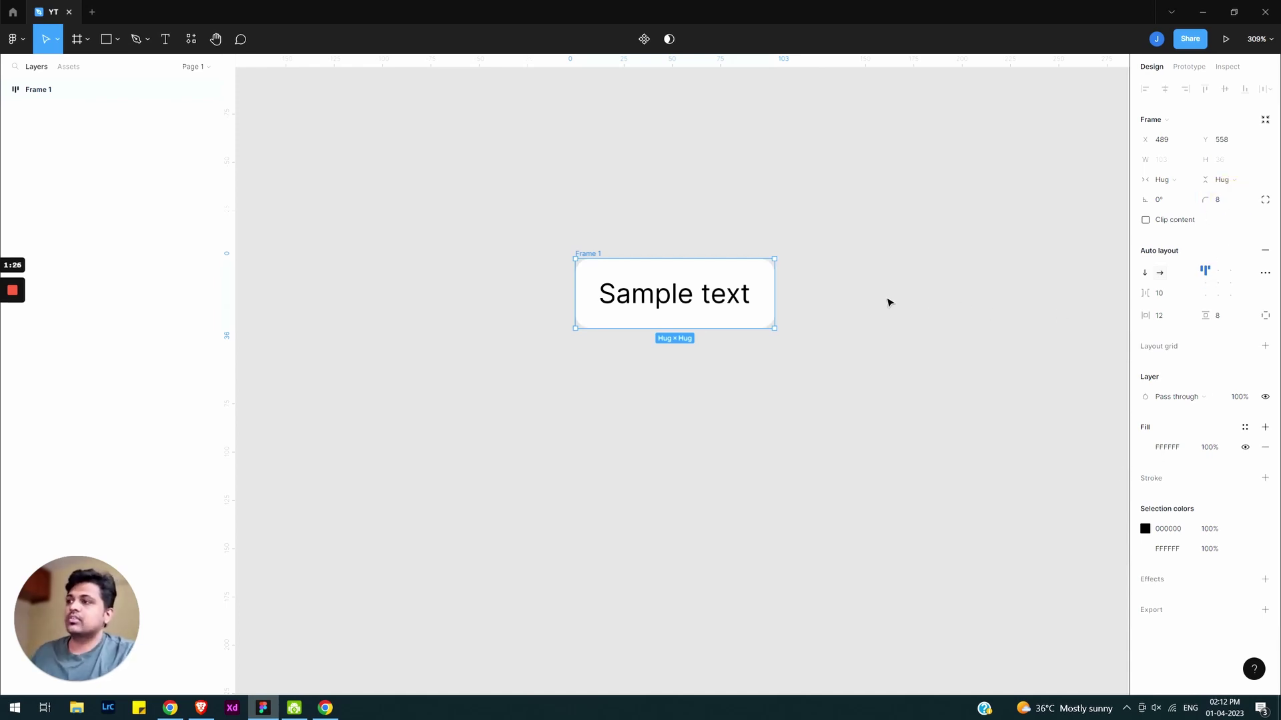
- Move the button frame to about X 461, Y 577 on the canvas
{"action": "left_click", "coordinate": [820, 342]}
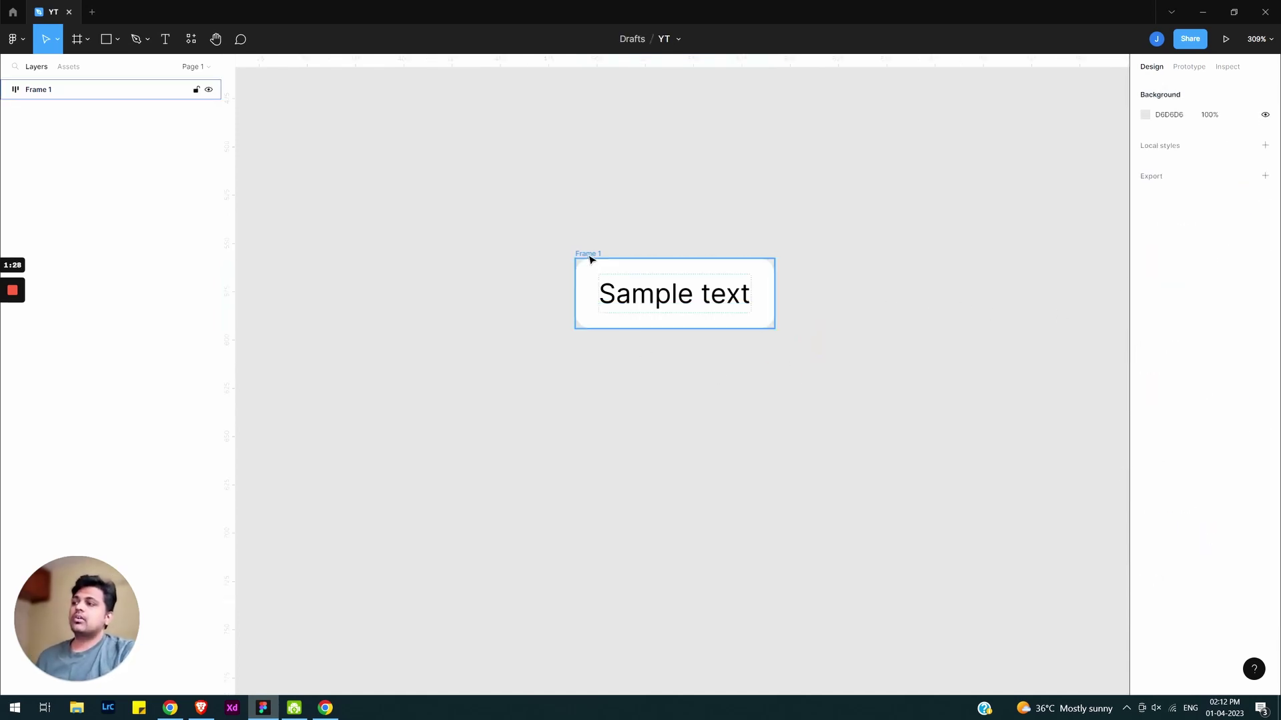
{"action": "left_click_drag", "start_coordinate": [591, 257], "coordinate": [573, 296]}
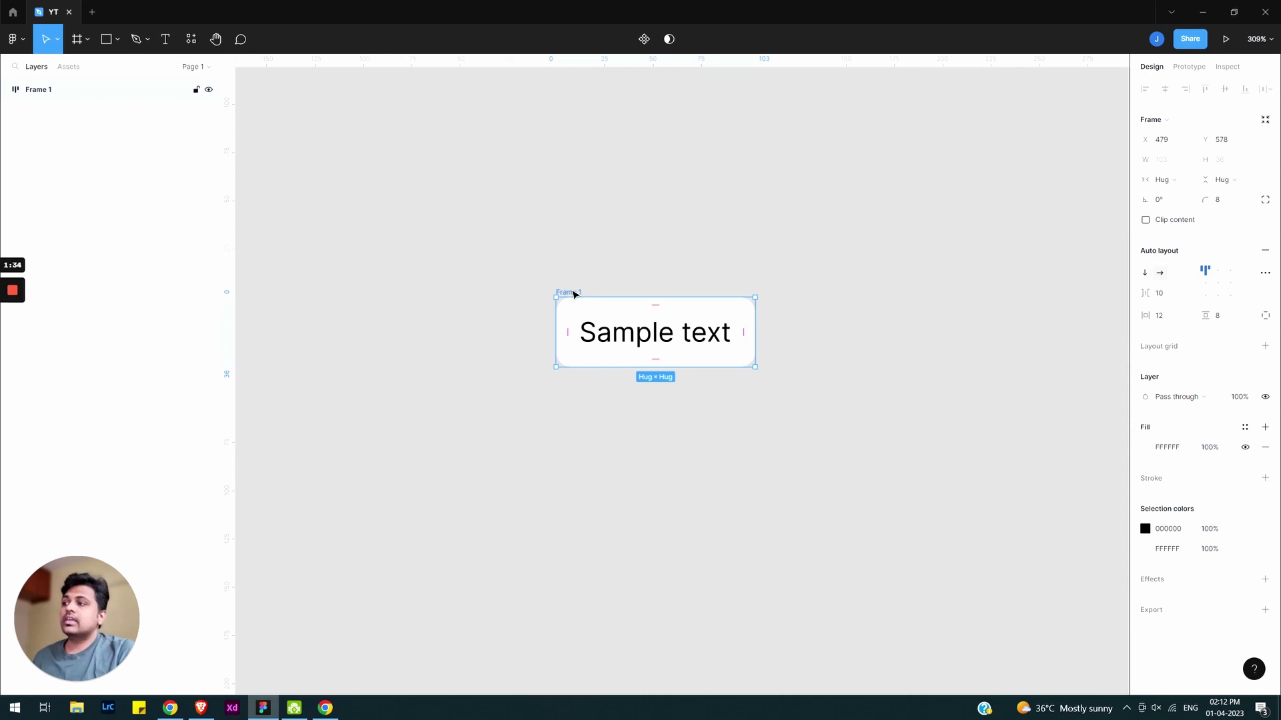
{"action": "left_click_drag", "start_coordinate": [570, 292], "coordinate": [535, 290]}
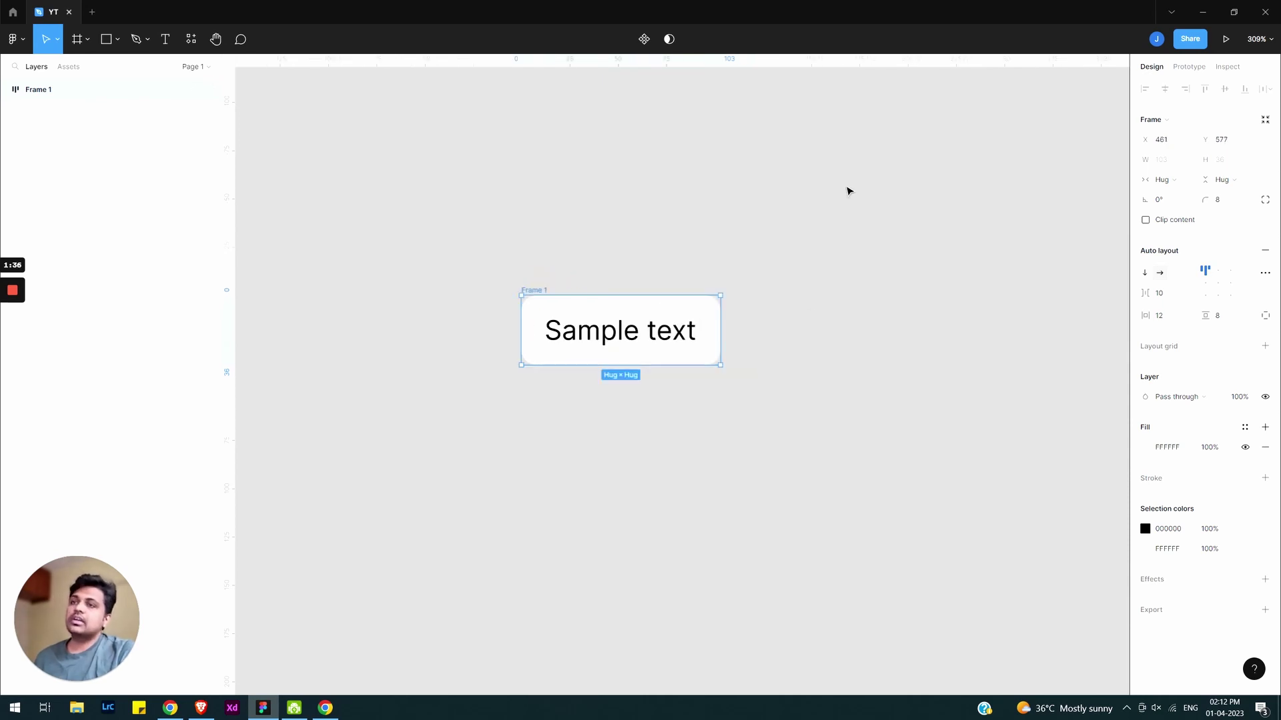
- Switch to Figma's homepage in Chrome, move the DevTools window aside, and go to the Explore ideas together section
{"action": "left_click", "coordinate": [262, 708]}
{"action": "left_click_drag", "start_coordinate": [834, 130], "coordinate": [993, 126]}
{"action": "scroll", "coordinate": [497, 400], "scroll_direction": "down", "scroll_amount": 2}
{"action": "scroll", "coordinate": [496, 400], "scroll_direction": "down", "scroll_amount": 9}
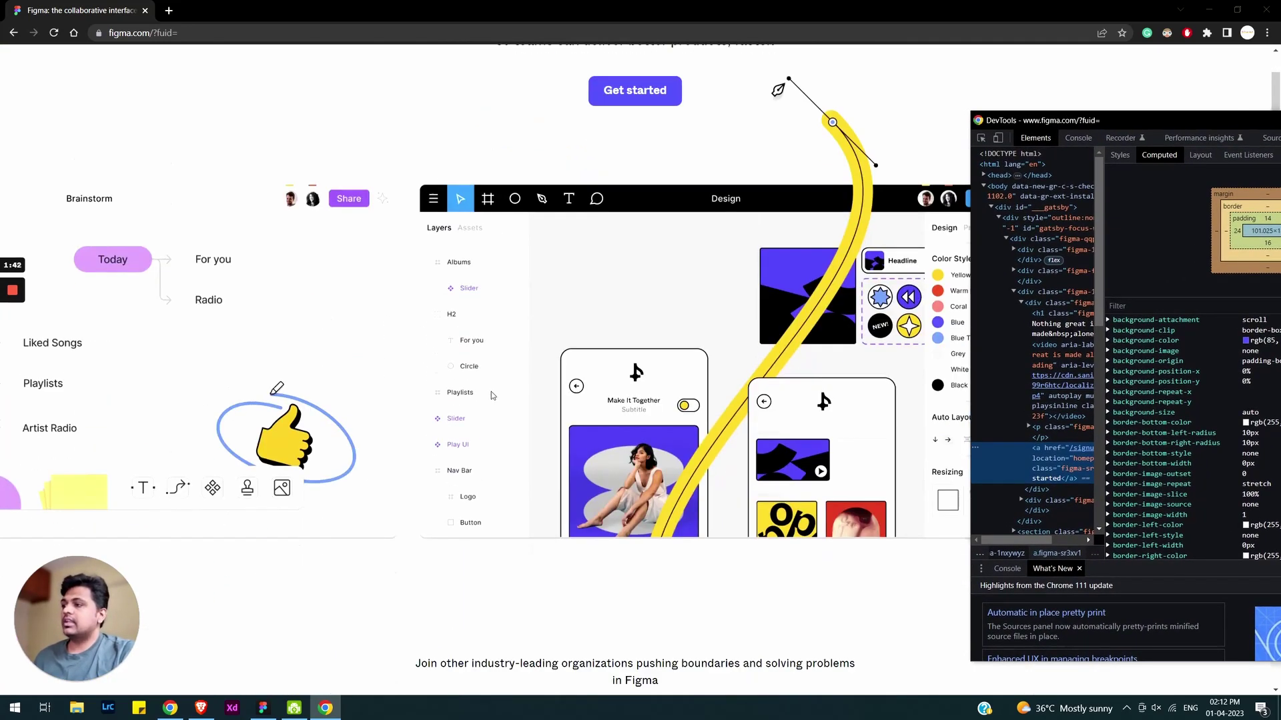
{"action": "scroll", "coordinate": [491, 392], "scroll_direction": "down", "scroll_amount": 5}
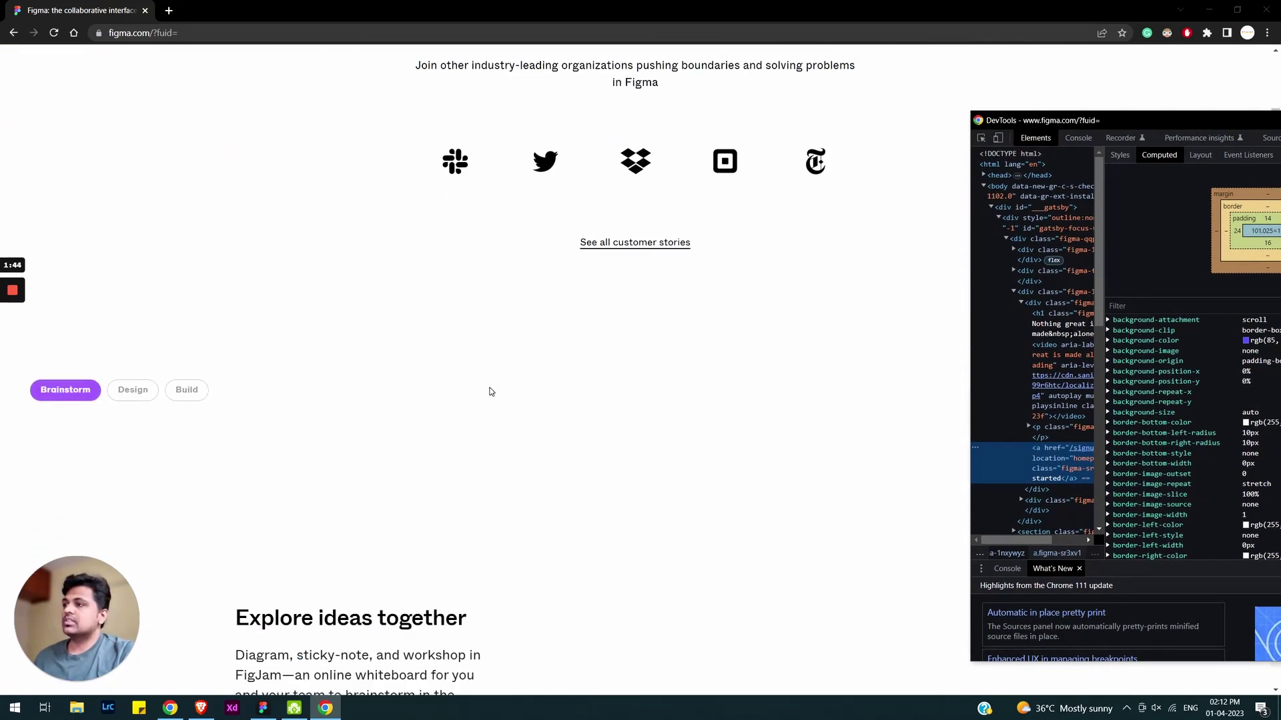
{"action": "scroll", "coordinate": [491, 391], "scroll_direction": "down", "scroll_amount": 1}
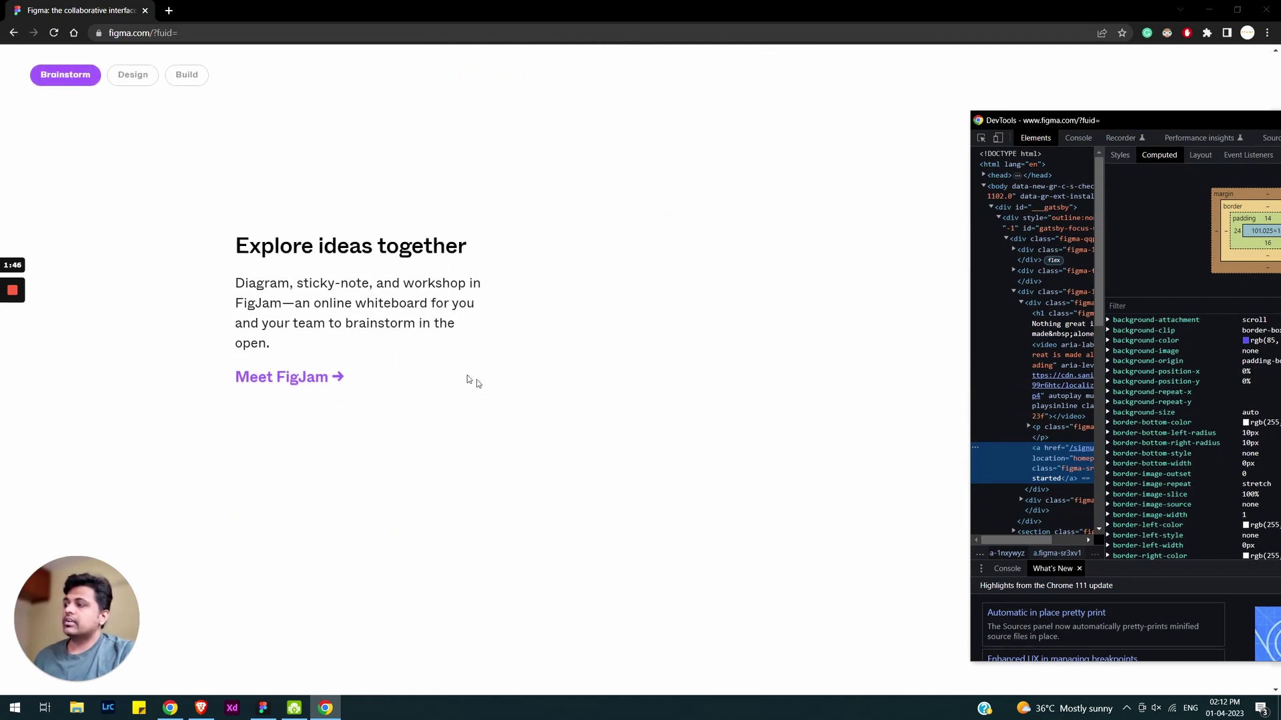
- Inspect the paragraph under the Explore ideas together heading for its font and margin values, and highlight the heading
{"action": "left_click", "coordinate": [981, 138]}
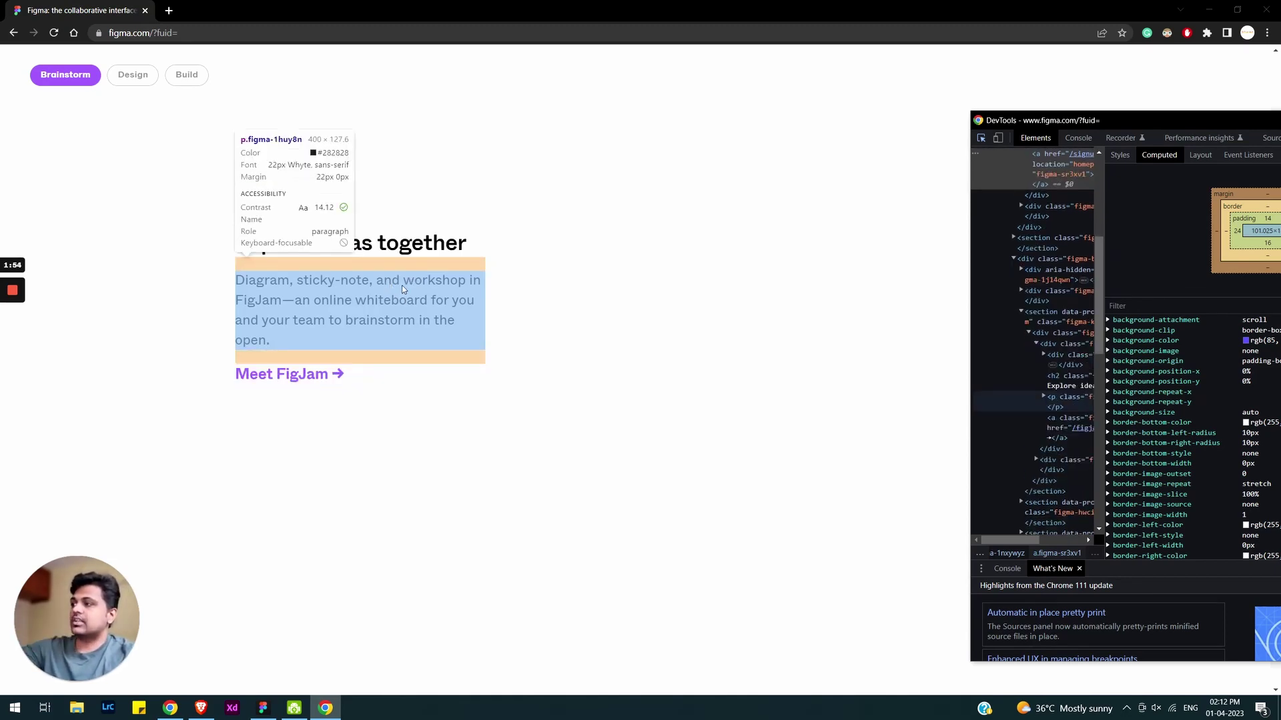
{"action": "left_click", "coordinate": [403, 289]}
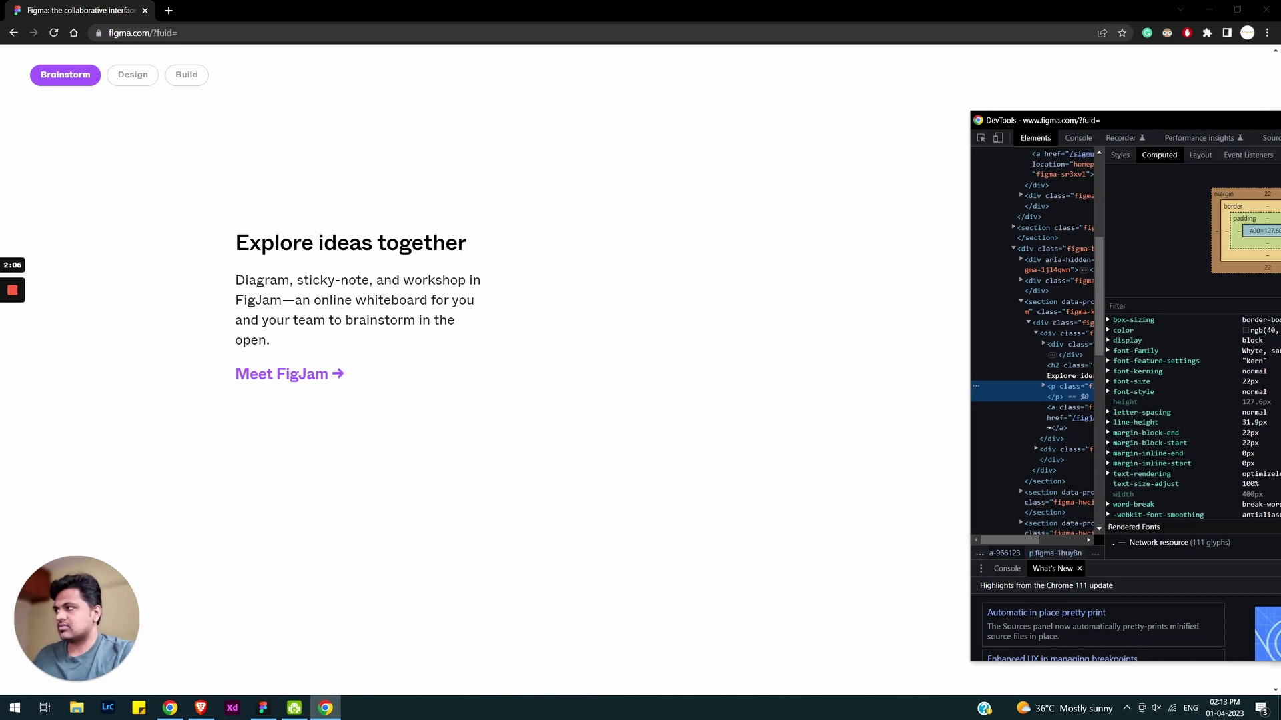
{"action": "left_click_drag", "start_coordinate": [236, 244], "coordinate": [493, 237]}
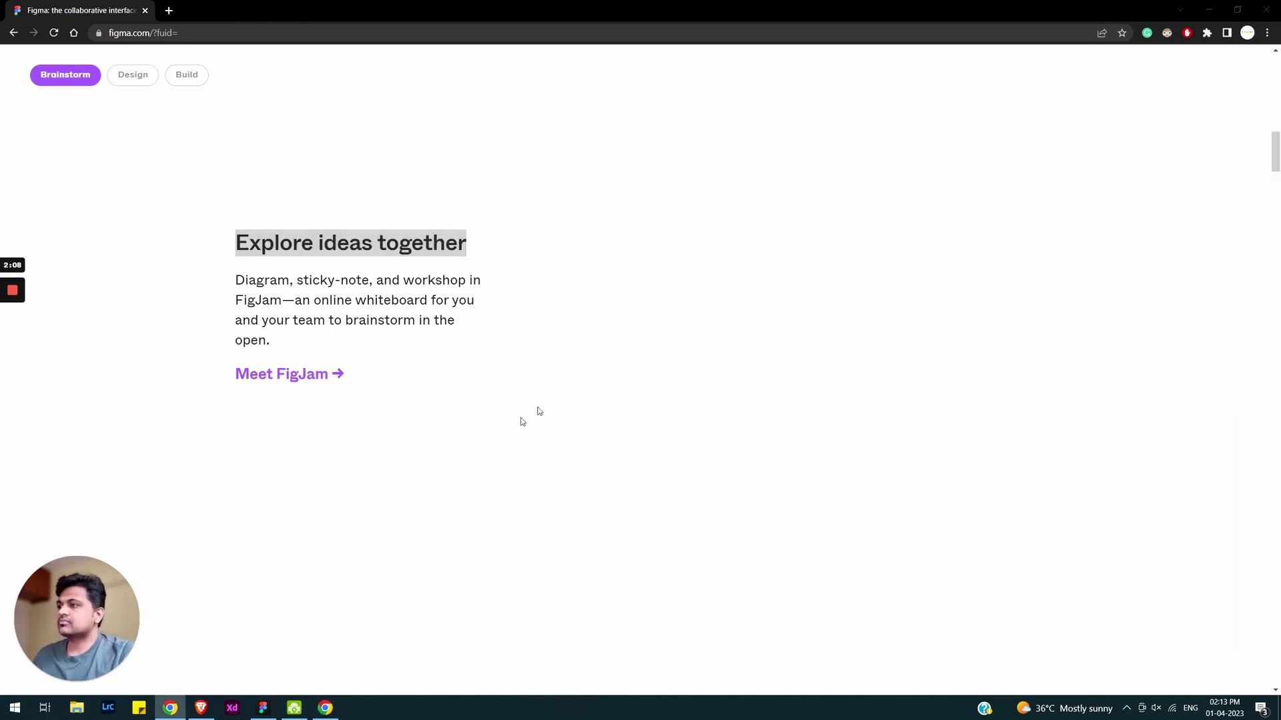
- Switch back to the Figma design file and paste a copy of the Sample text layer on the empty canvas outside the frame
{"action": "left_click", "coordinate": [263, 708]}
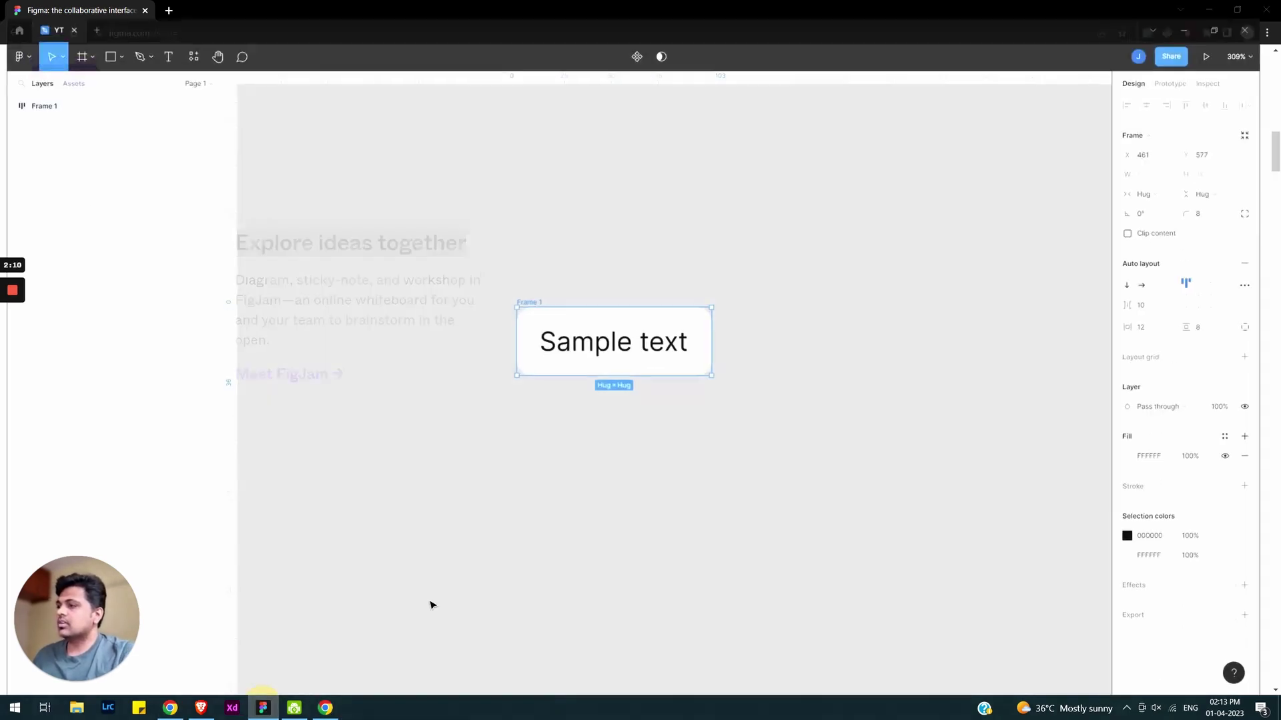
{"action": "left_click", "coordinate": [716, 470]}
{"action": "left_click_drag", "start_coordinate": [827, 334], "coordinate": [501, 355]}
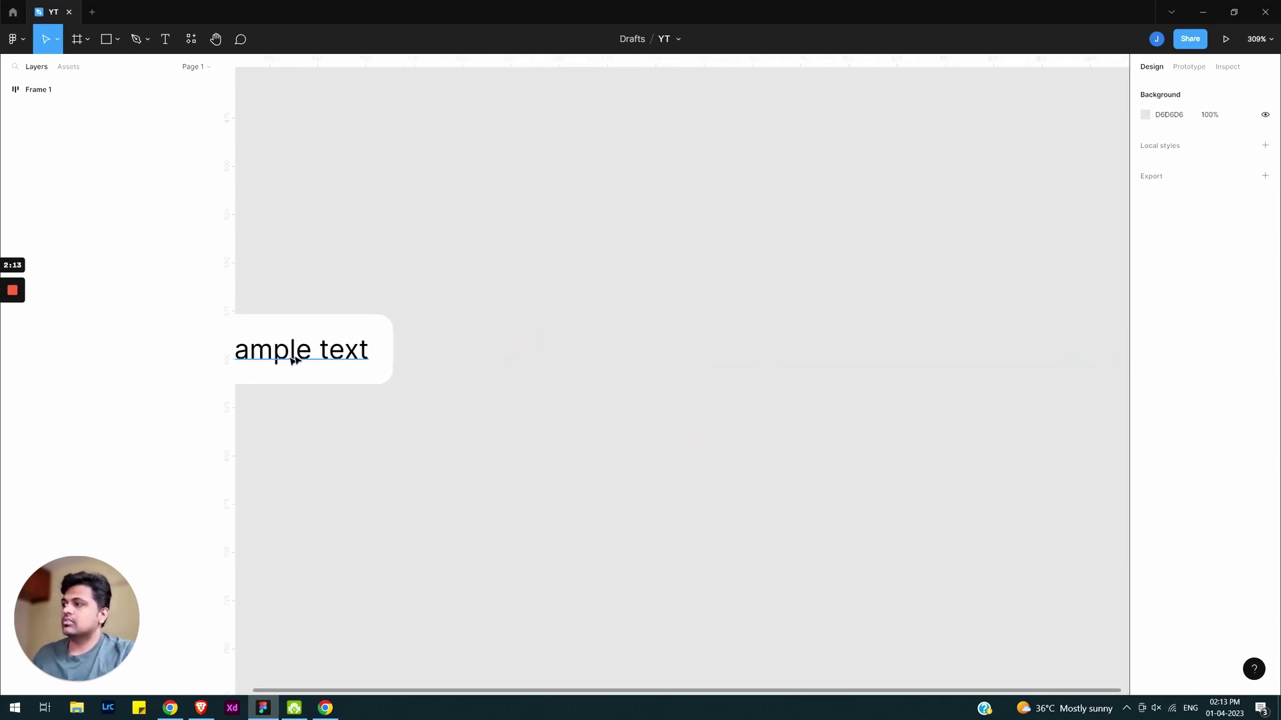
{"action": "right_click", "coordinate": [694, 170]}
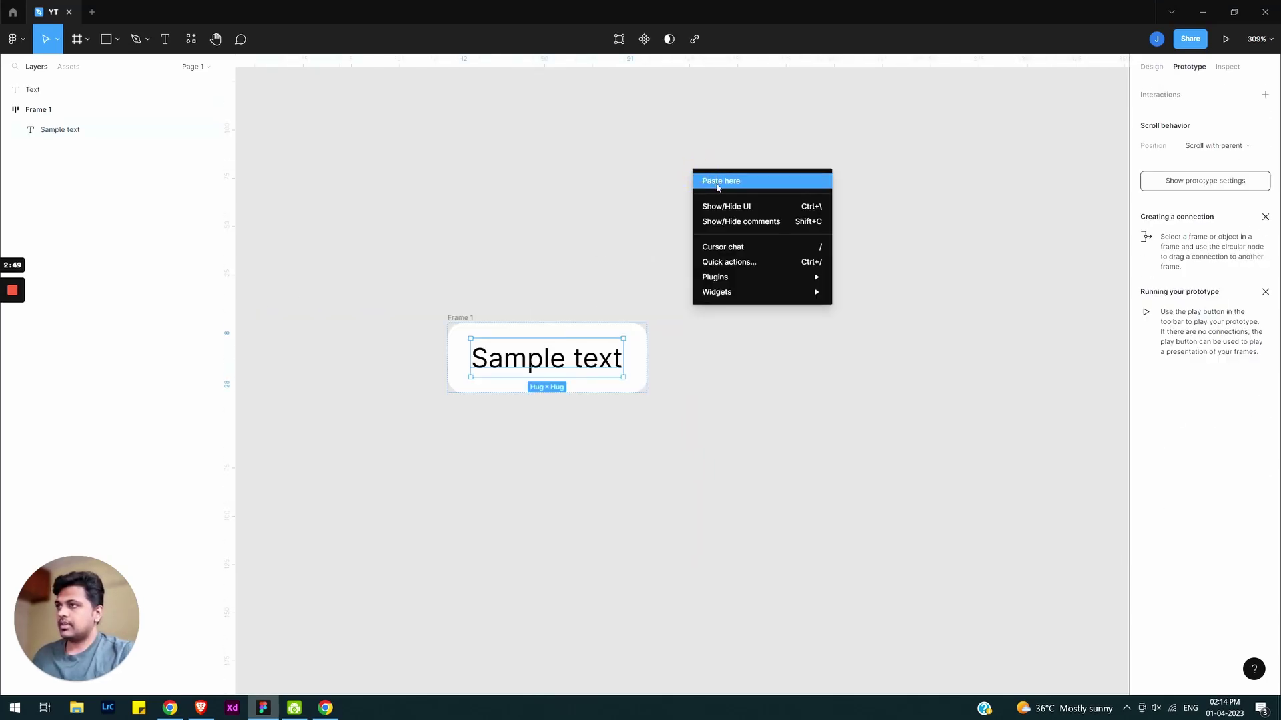
{"action": "left_click", "coordinate": [718, 182]}
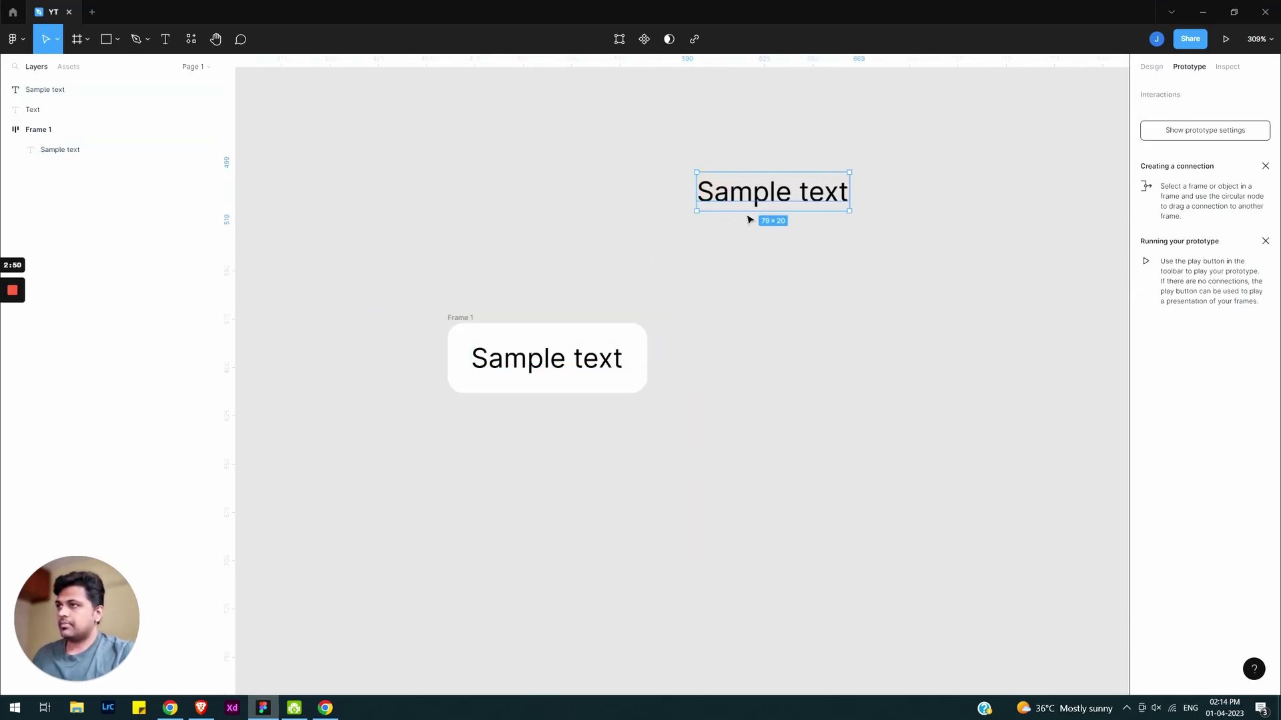
- Replace the pasted text layer's content with "Explore ideas together"
{"action": "double_click", "coordinate": [762, 191]}
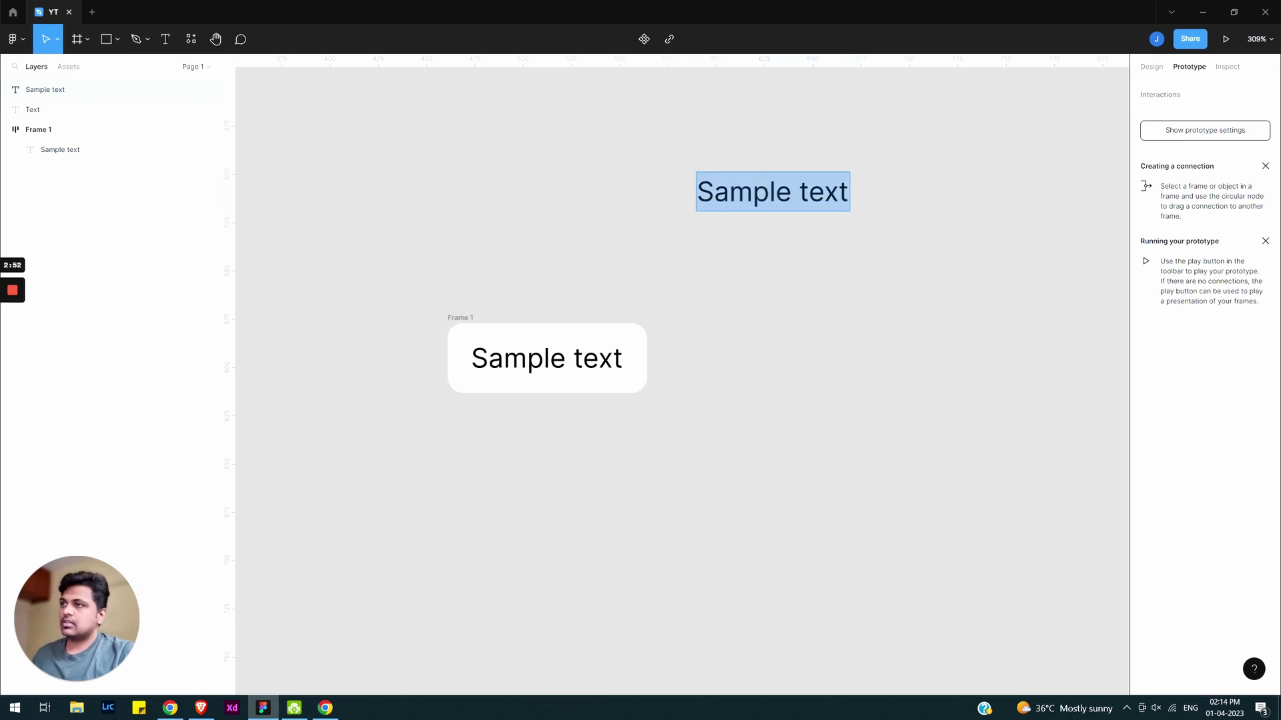
{"action": "type", "text": "Explore"}
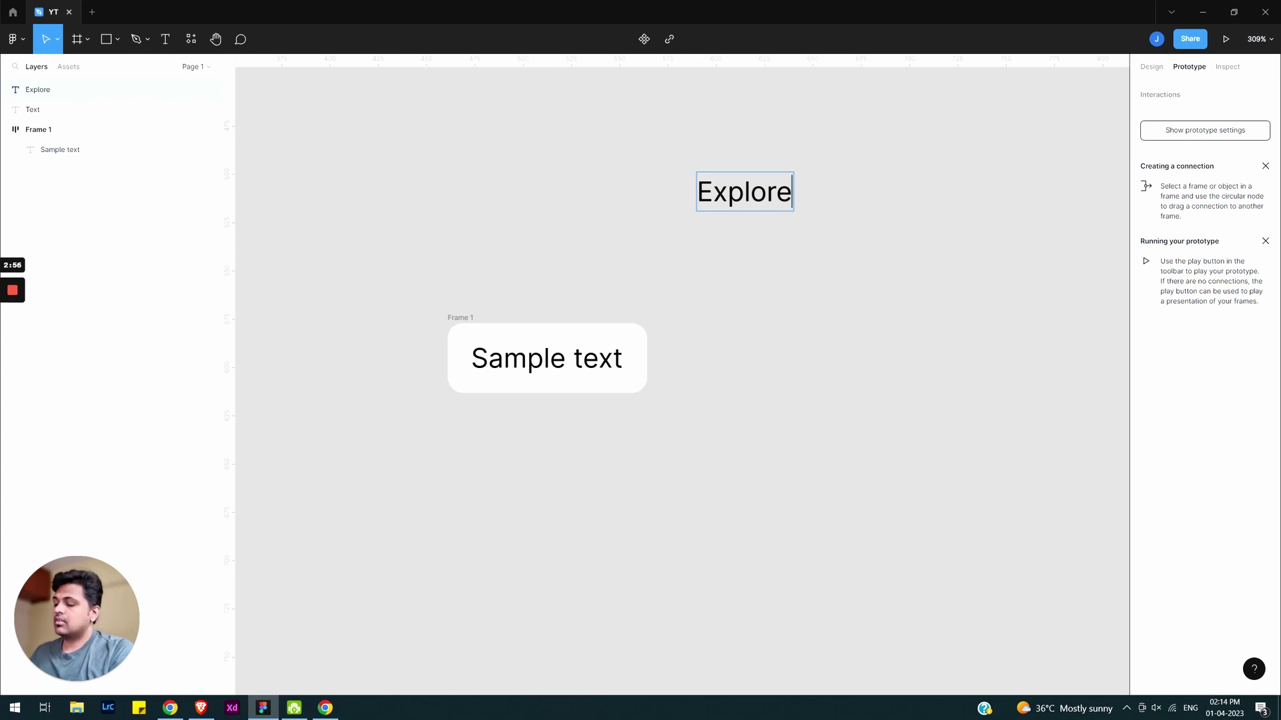
{"action": "left_click", "coordinate": [263, 707]}
{"action": "left_click", "coordinate": [262, 708]}
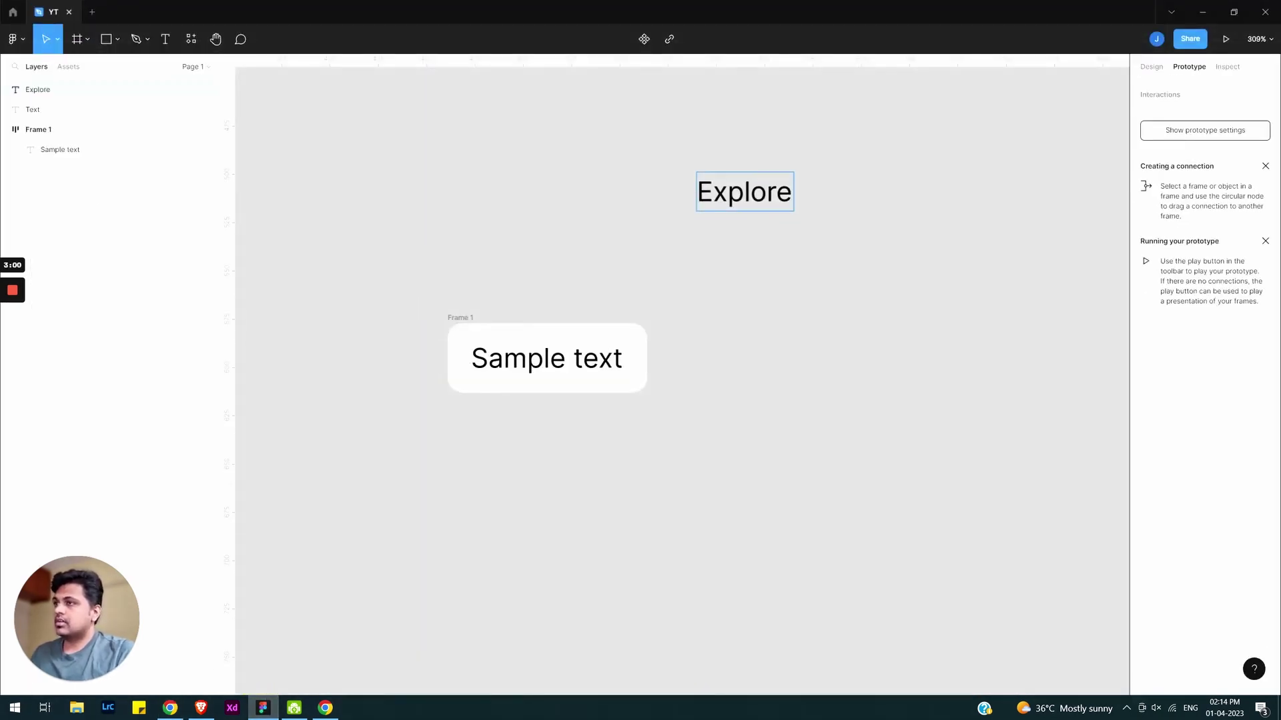
{"action": "type", "text": "idea"}
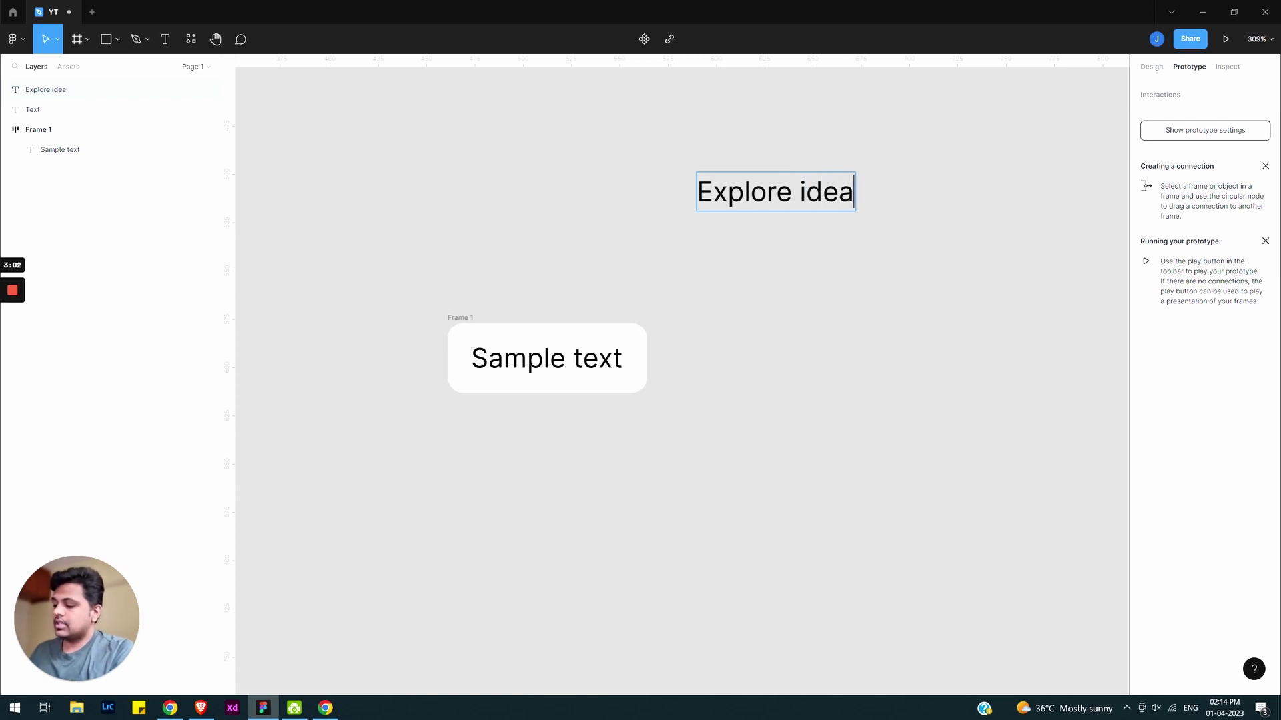
{"action": "type", "text": "s together"}
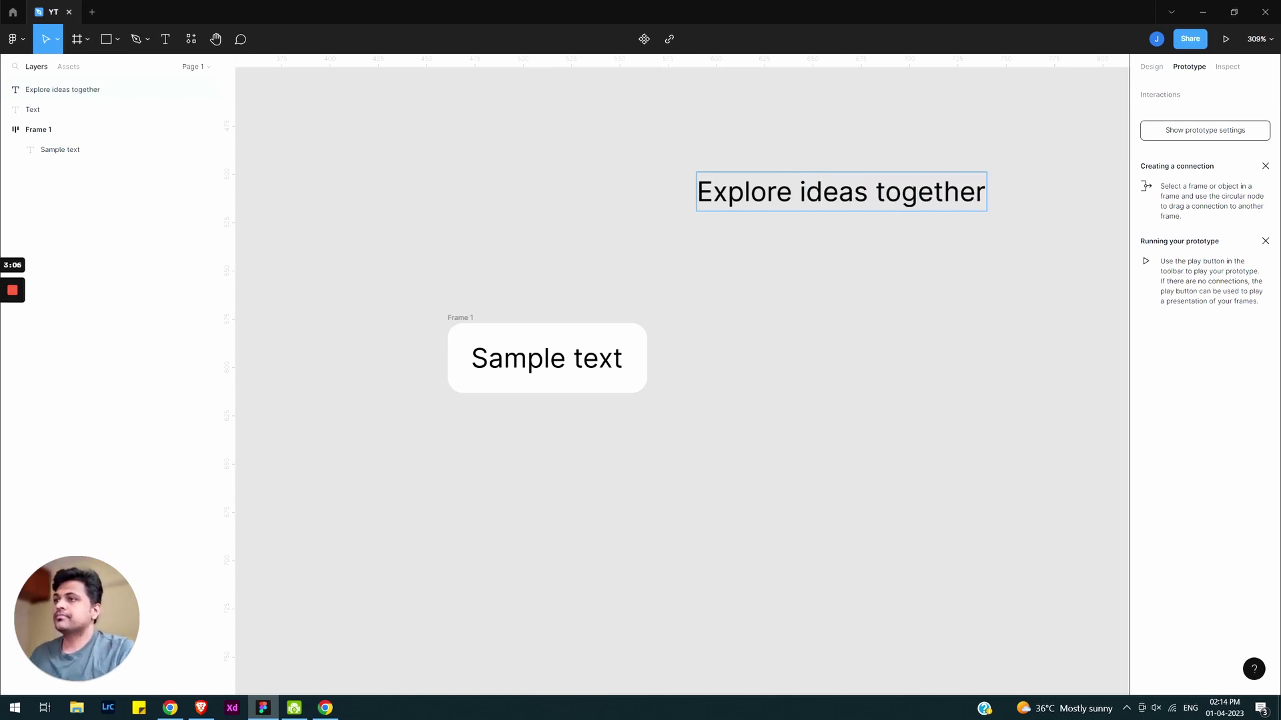
{"action": "key", "text": "Escape"}
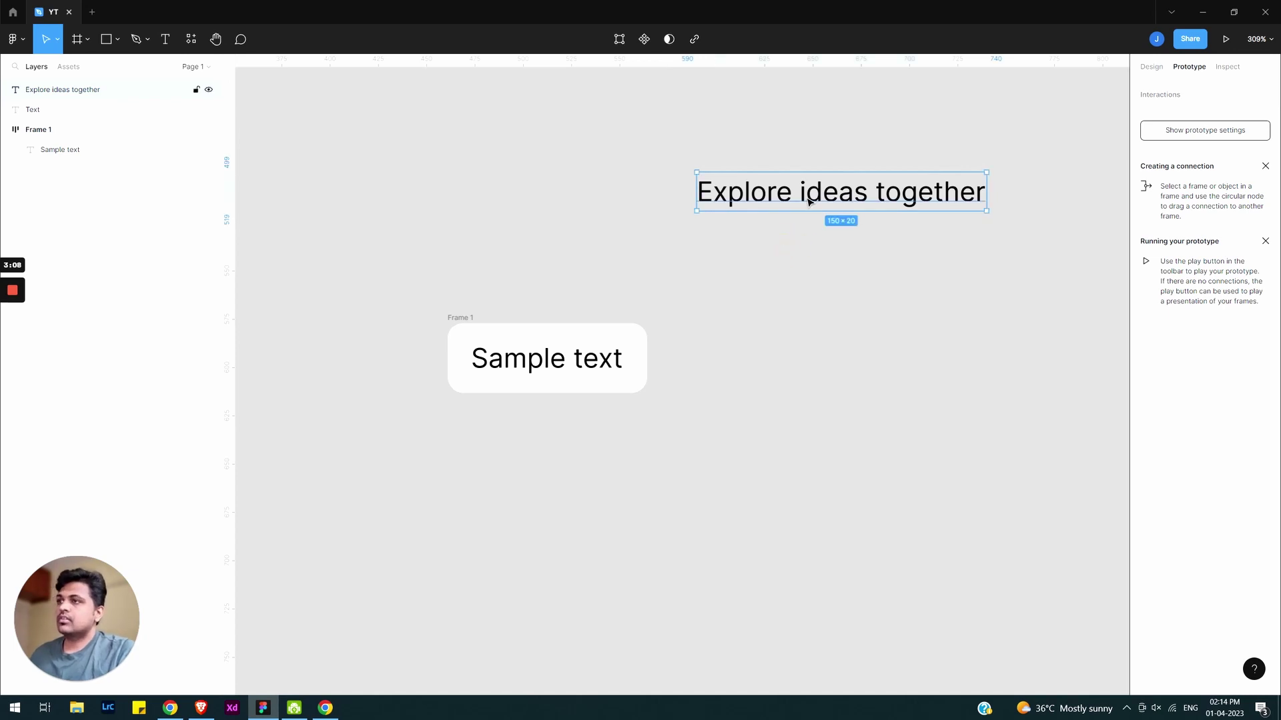
- Set the Explore ideas together text to Semi Bold and move it to about X 623, Y 524
{"action": "left_click_drag", "start_coordinate": [804, 198], "coordinate": [890, 230]}
{"action": "left_click", "coordinate": [1152, 68]}
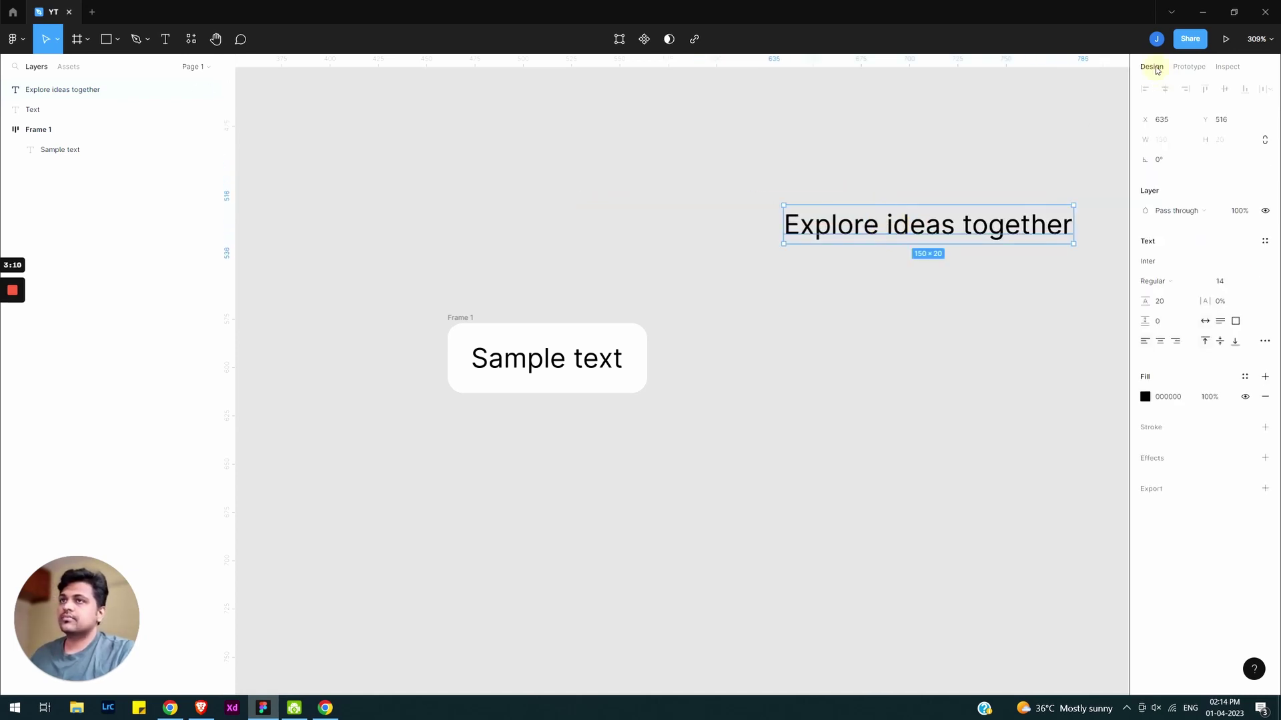
{"action": "left_click", "coordinate": [1176, 282]}
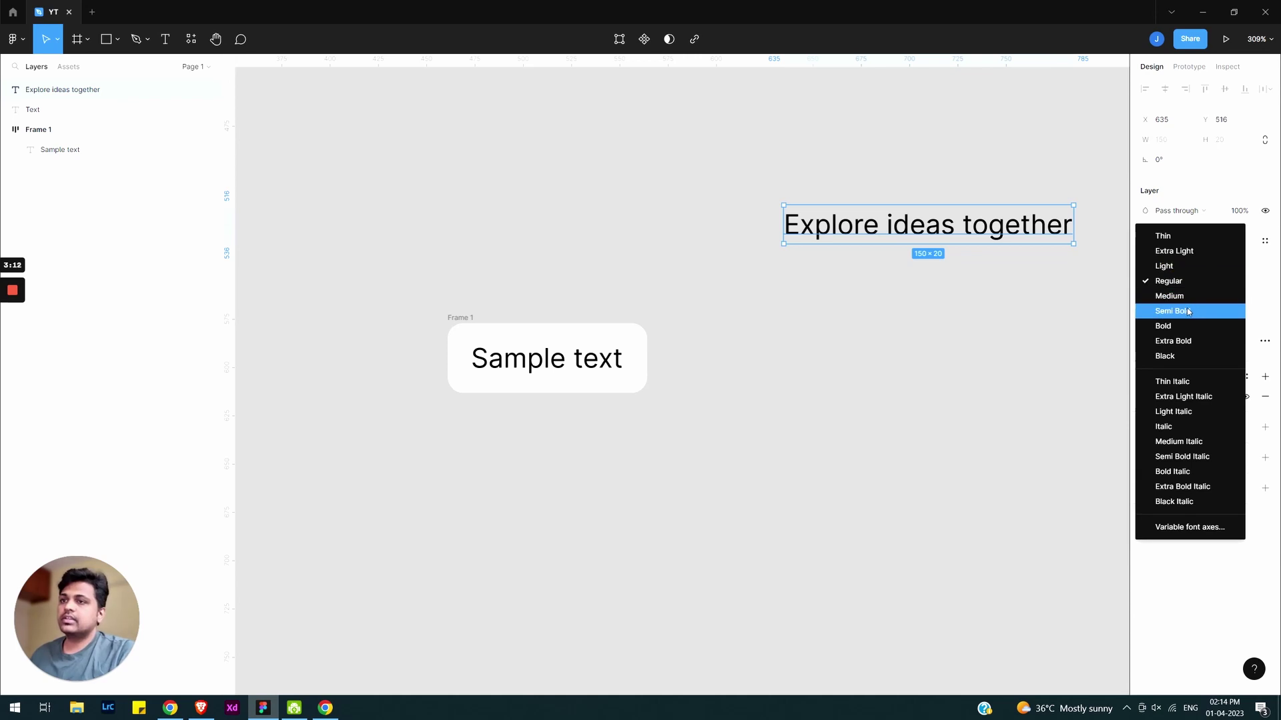
{"action": "left_click", "coordinate": [1184, 311]}
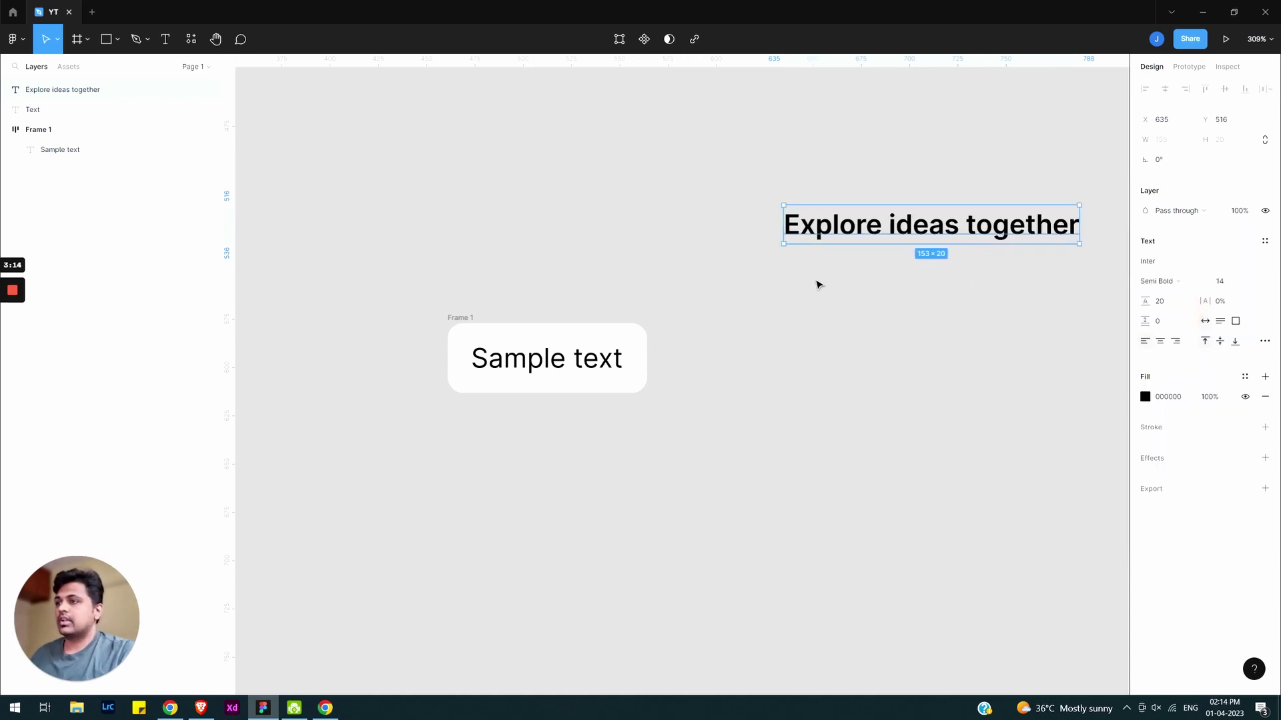
{"action": "left_click_drag", "start_coordinate": [898, 226], "coordinate": [876, 238]}
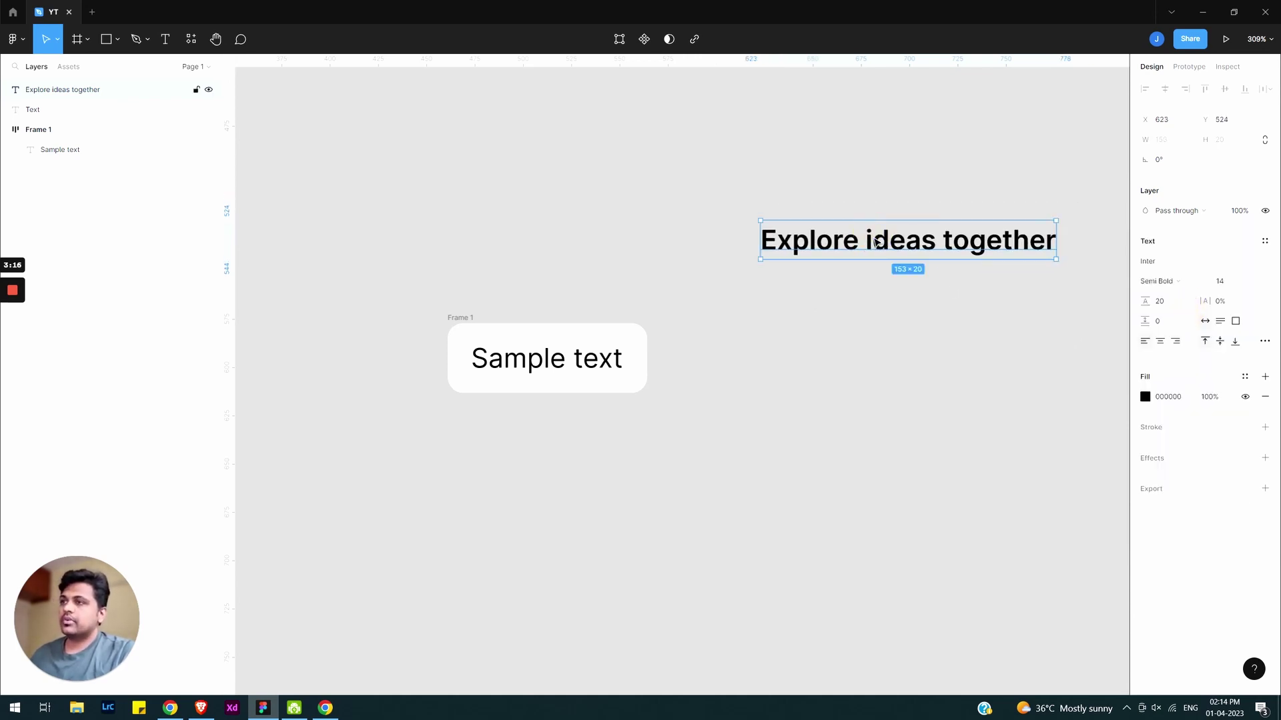
- Paste a copy of the Sample text layer under the Explore ideas together heading, at about X 623, Y 557
{"action": "left_click", "coordinate": [585, 360]}
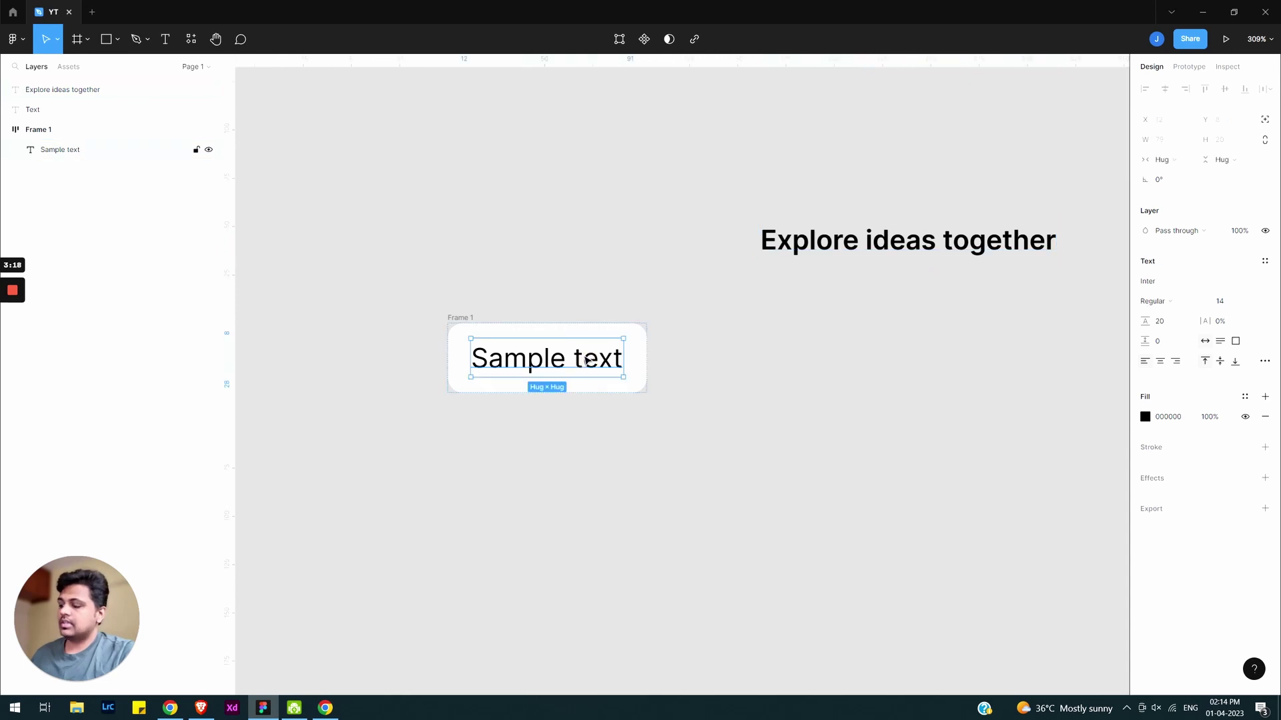
{"action": "right_click", "coordinate": [586, 360]}
{"action": "key", "text": "Escape"}
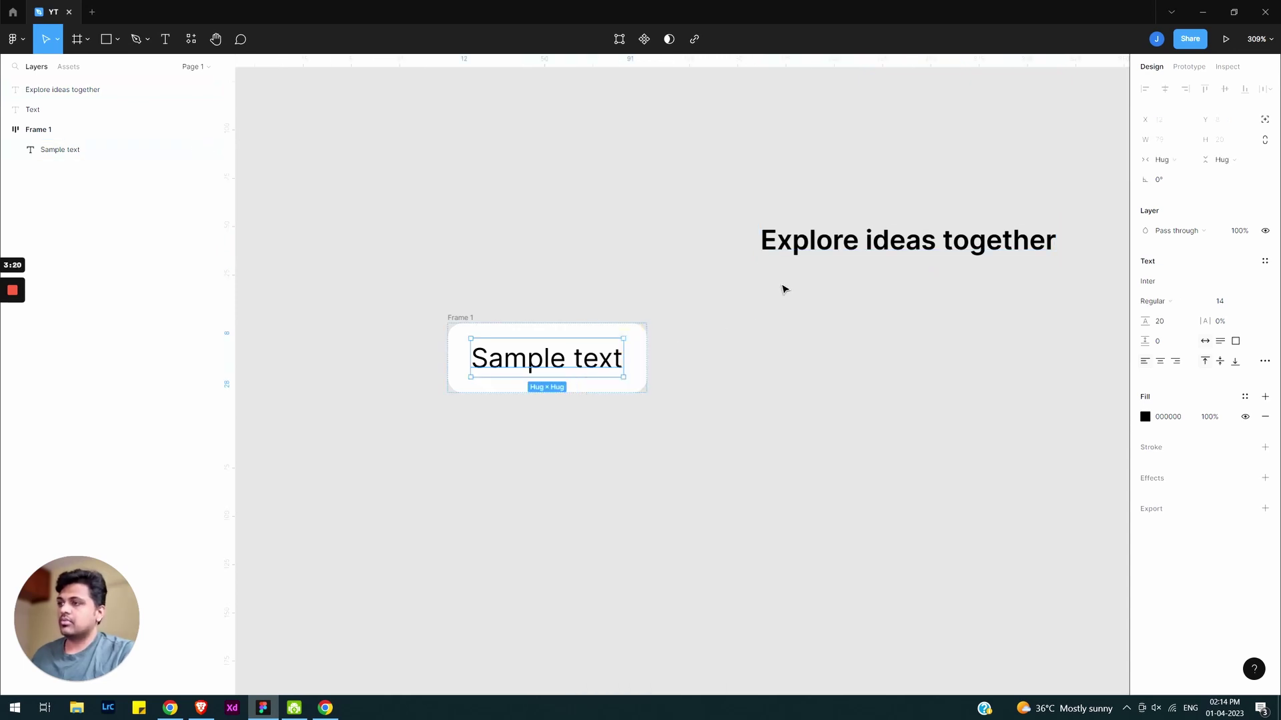
{"action": "right_click", "coordinate": [784, 288]}
{"action": "left_click", "coordinate": [796, 295]}
{"action": "left_click_drag", "start_coordinate": [834, 315], "coordinate": [807, 313]}
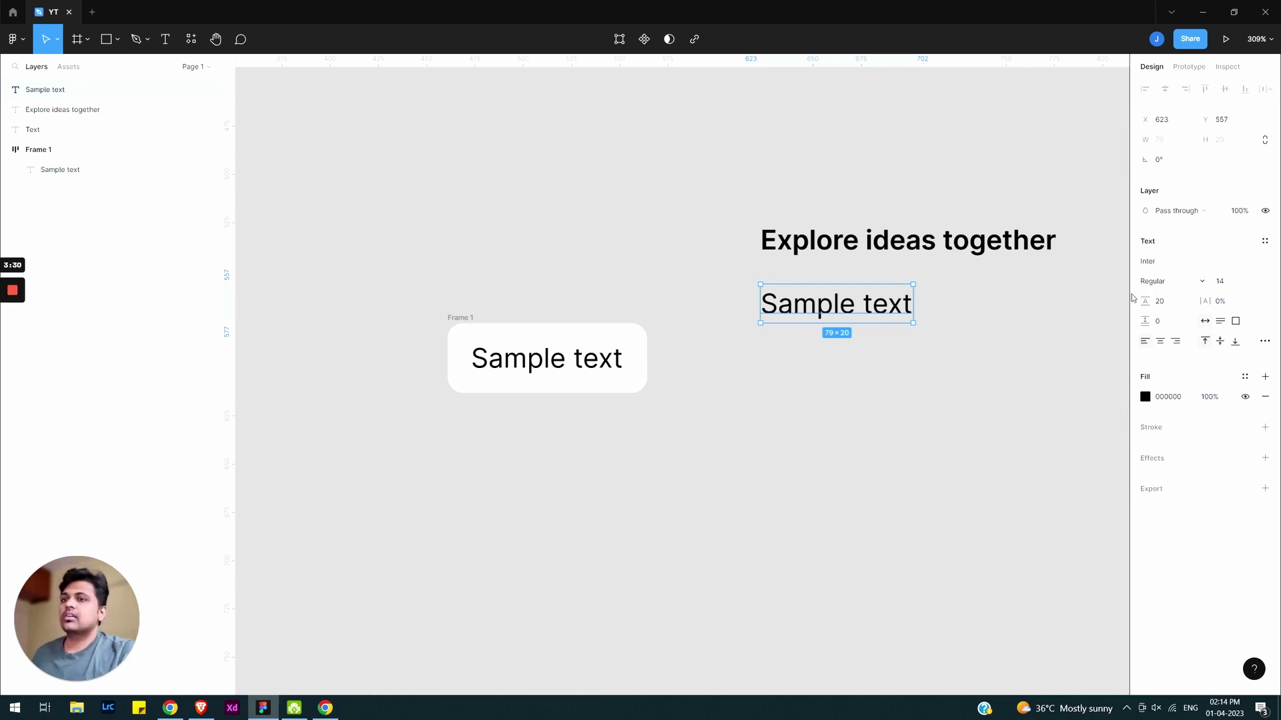
- Switch to the homepage in Chrome and copy the paragraph beneath the Explore ideas together heading
{"action": "left_click", "coordinate": [168, 709]}
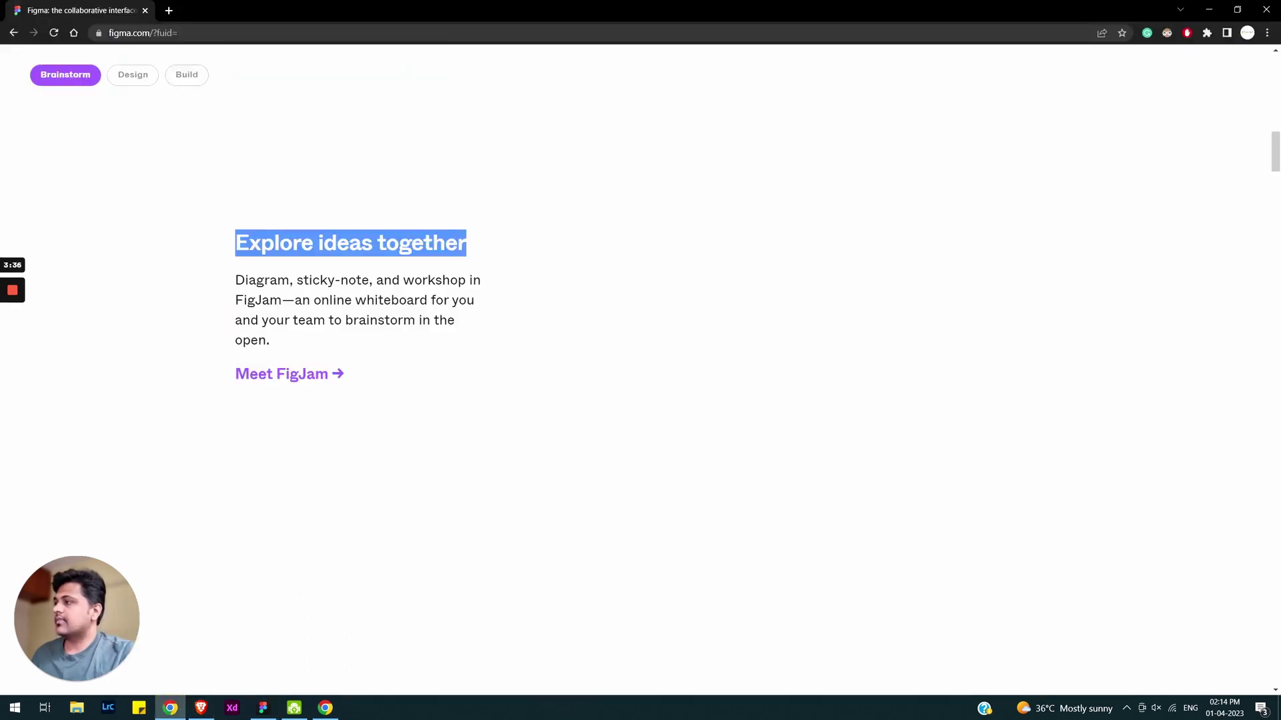
{"action": "left_click_drag", "start_coordinate": [235, 279], "coordinate": [293, 341]}
{"action": "right_click", "coordinate": [292, 317]}
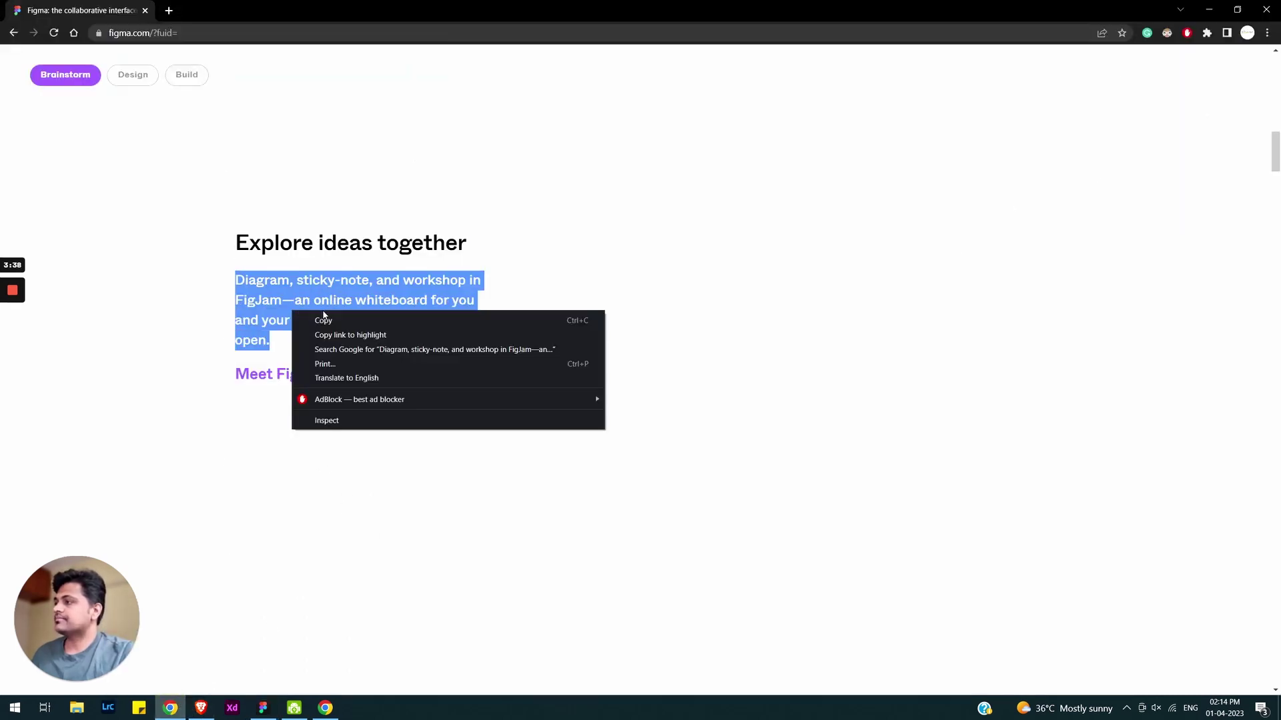
{"action": "left_click", "coordinate": [317, 321]}
- Switch back to the Figma design file and replace the Sample text under the heading with the copied paragraph
{"action": "left_click", "coordinate": [262, 708]}
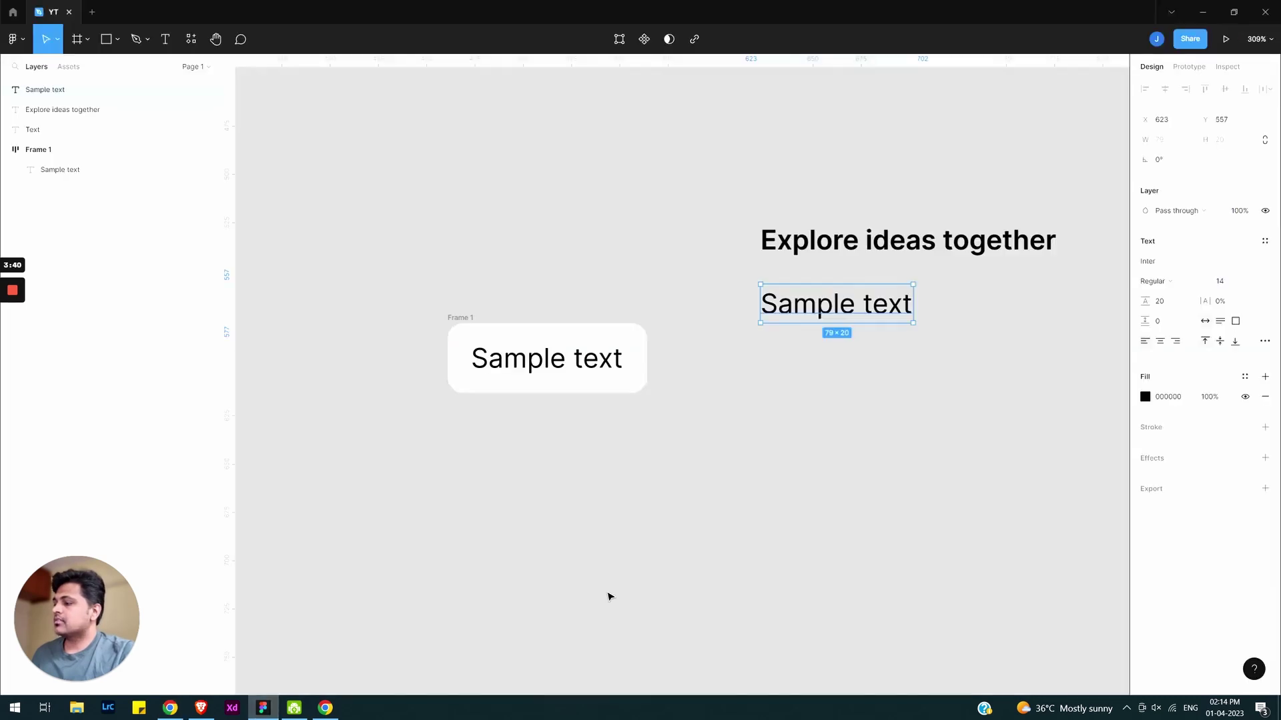
{"action": "double_click", "coordinate": [846, 305]}
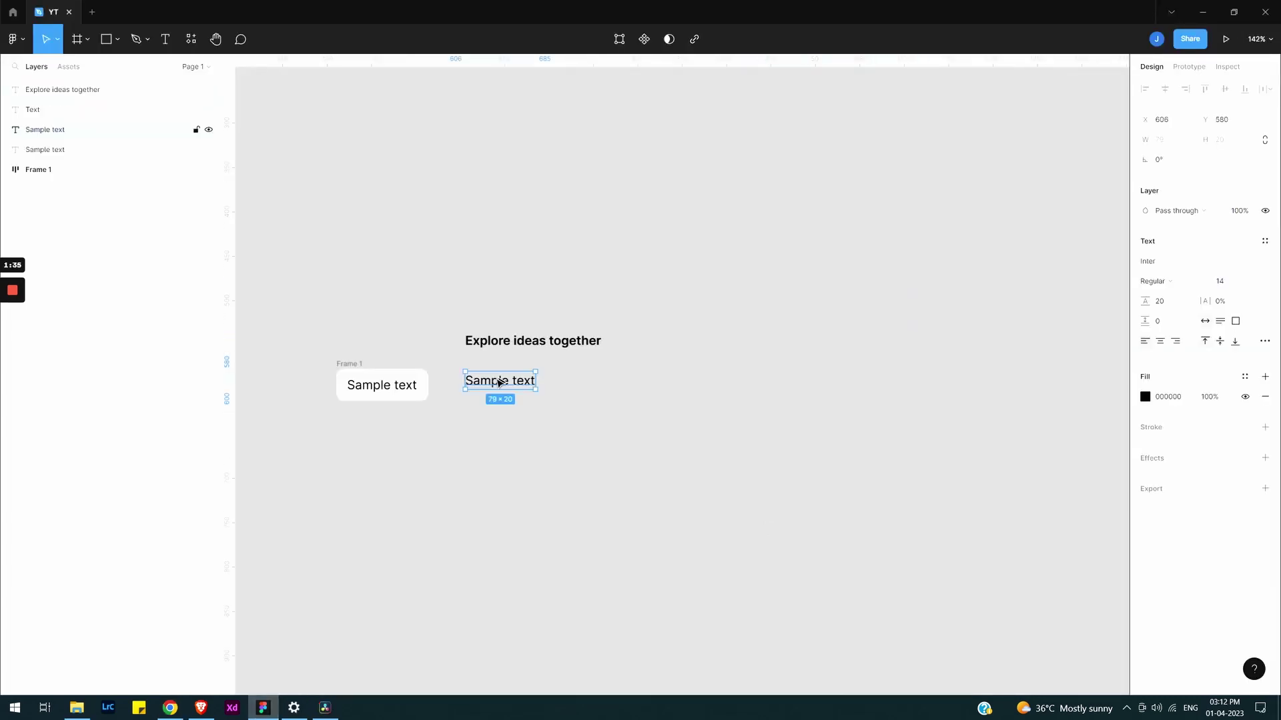
{"action": "double_click", "coordinate": [494, 381]}
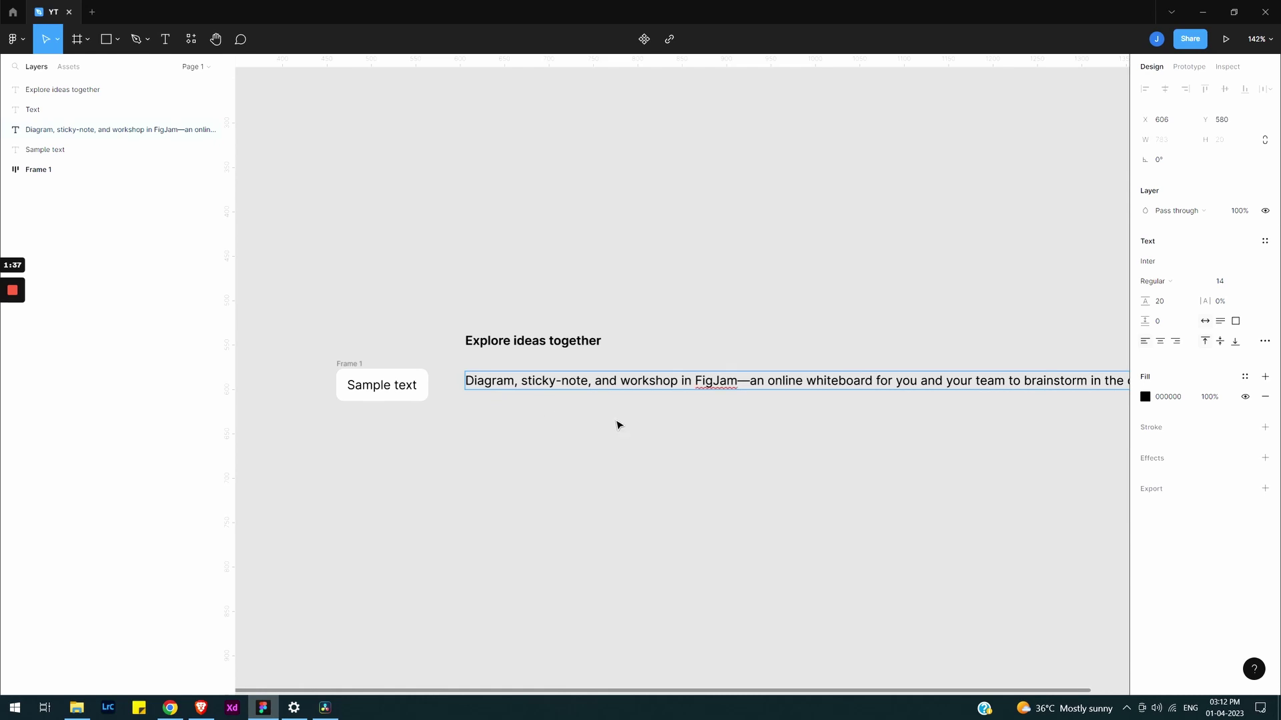
{"action": "key", "text": "Escape"}
- Copy the Diagram, sticky-note paragraph layer and paste the duplicate just below it, at about X 622, Y 634
{"action": "scroll", "coordinate": [563, 386], "scroll_direction": "down", "scroll_amount": 1}
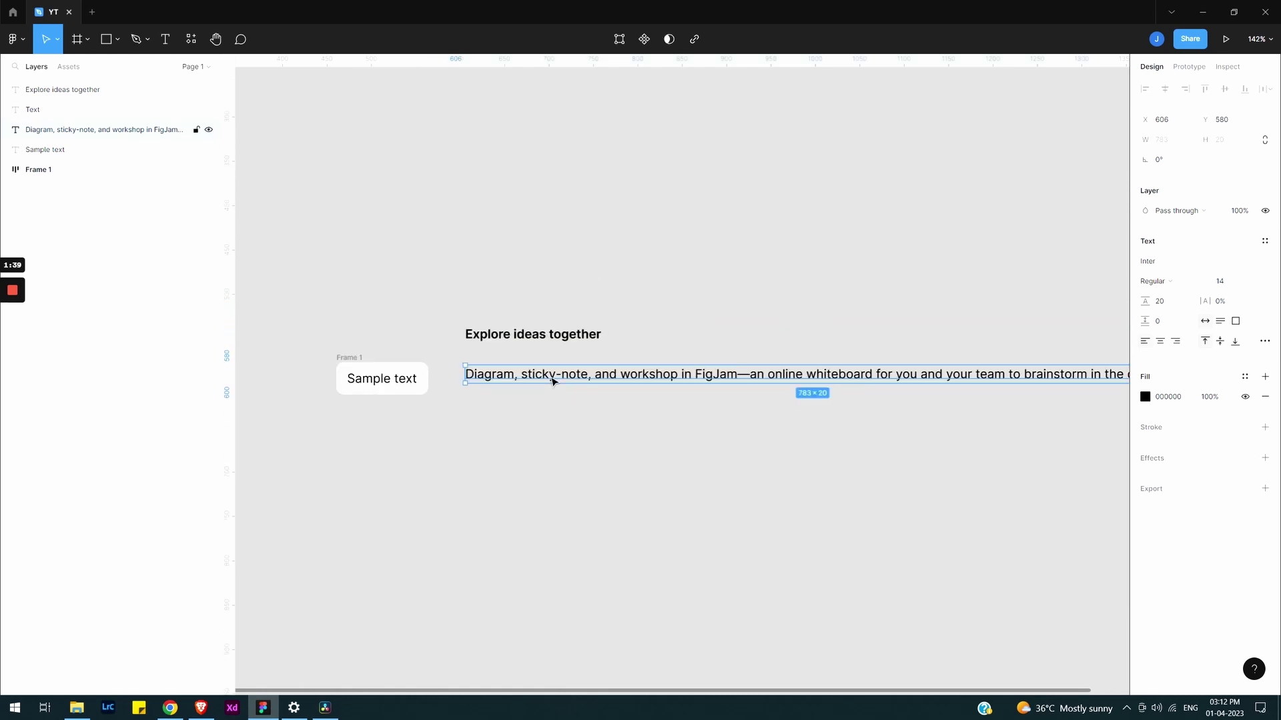
{"action": "right_click", "coordinate": [551, 375]}
{"action": "left_click", "coordinate": [563, 349]}
{"action": "right_click", "coordinate": [460, 403]}
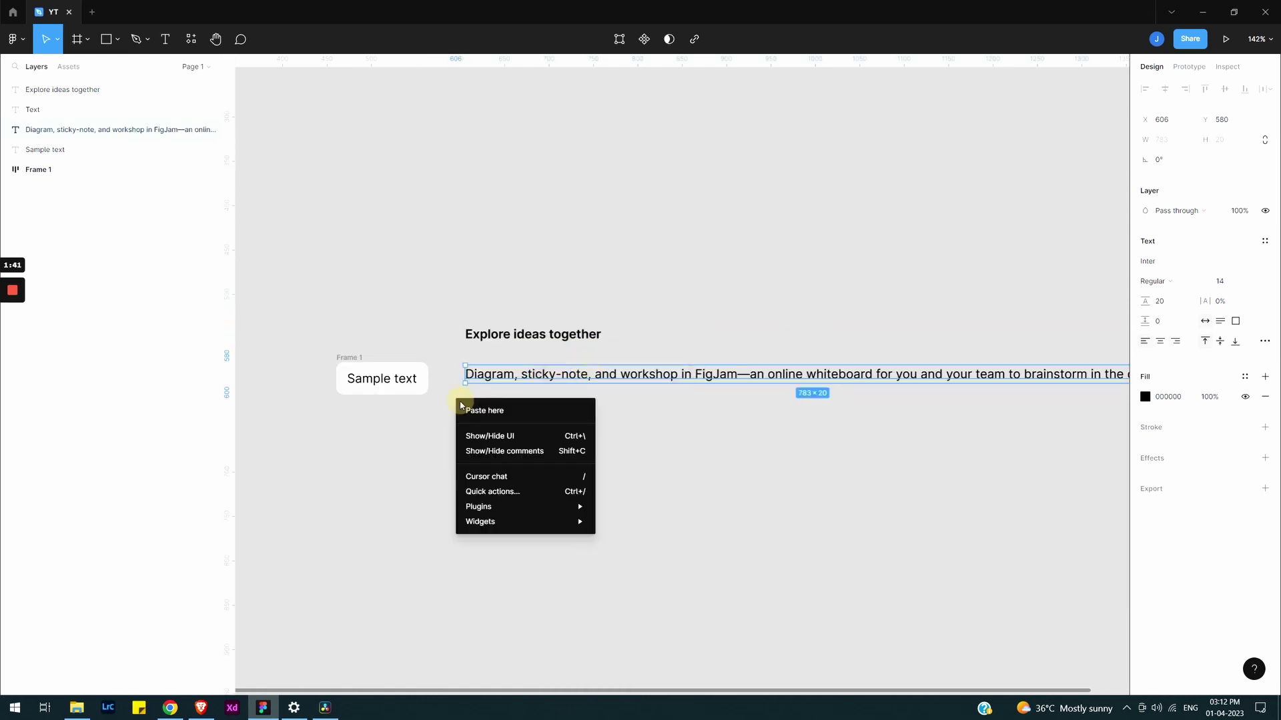
{"action": "left_click", "coordinate": [471, 408]}
- Replace the duplicated paragraph's content with "Meet Figjam"
{"action": "double_click", "coordinate": [511, 420]}
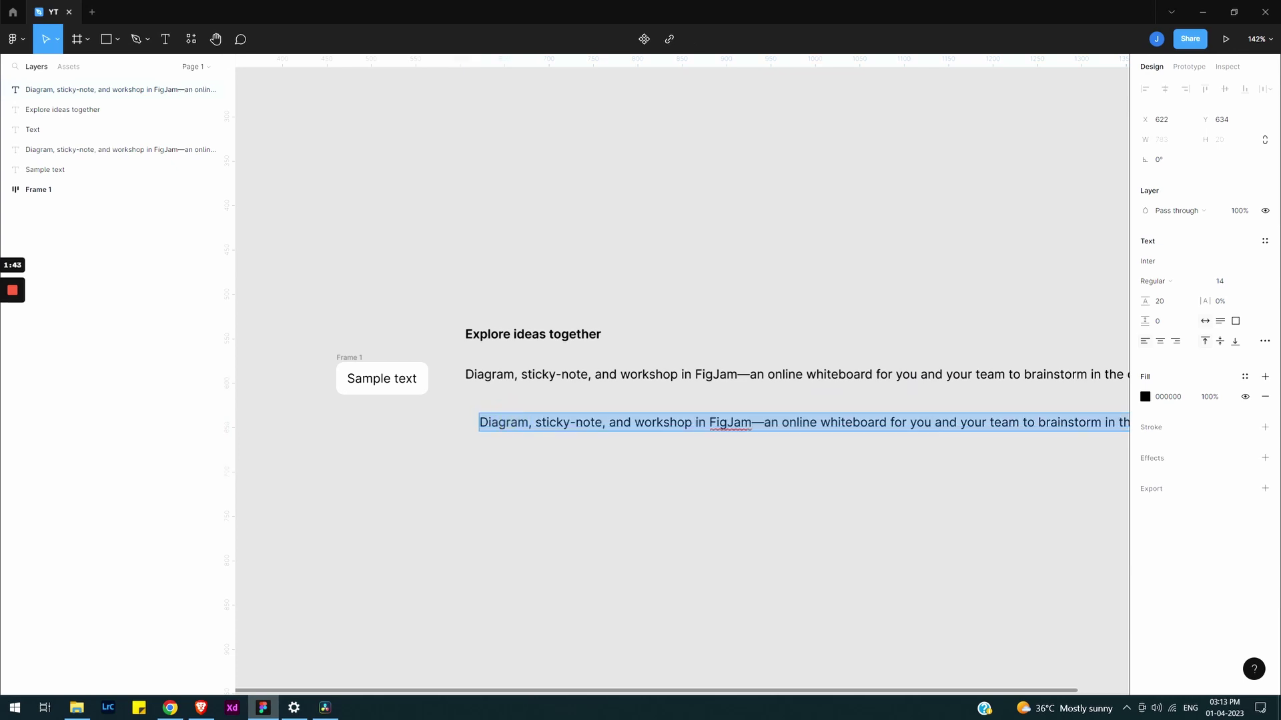
{"action": "type", "text": "Meet FIg"}
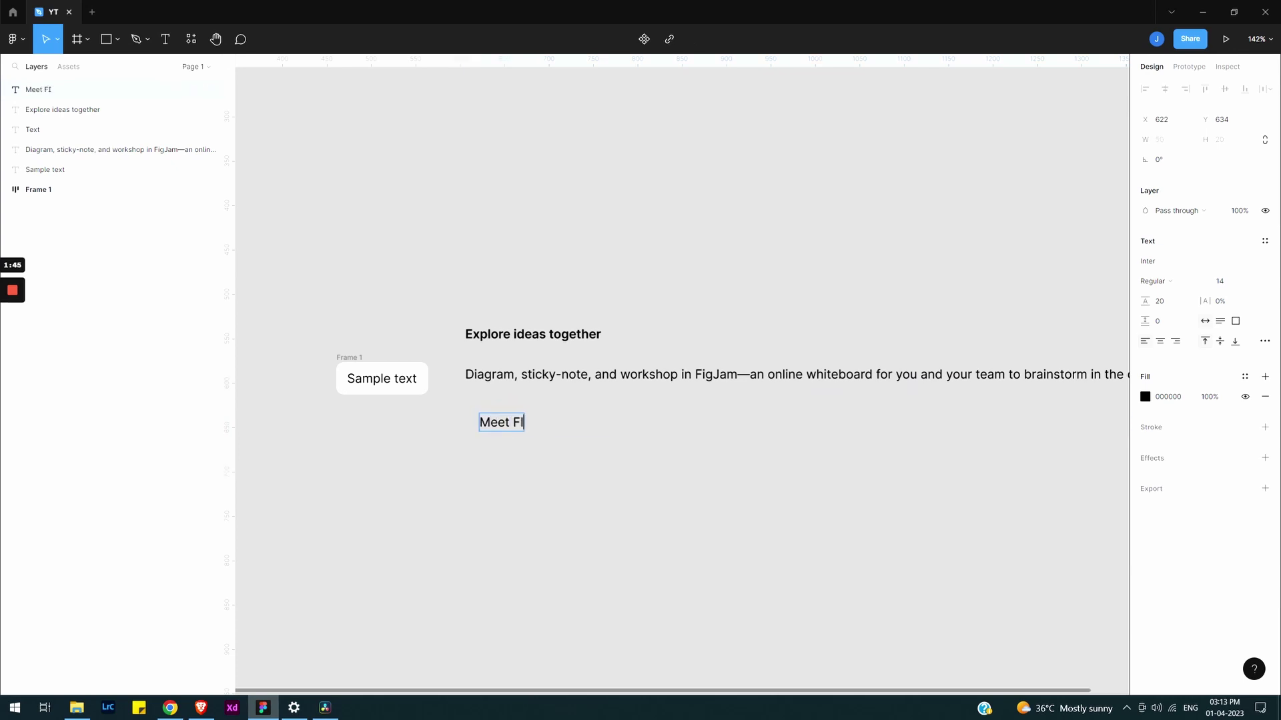
{"action": "key", "text": "BackSpace"}
{"action": "key", "text": "BackSpace"}
{"action": "key", "text": "BackSpace"}
{"action": "type", "text": "Figjam"}
{"action": "left_click", "coordinate": [607, 459]}
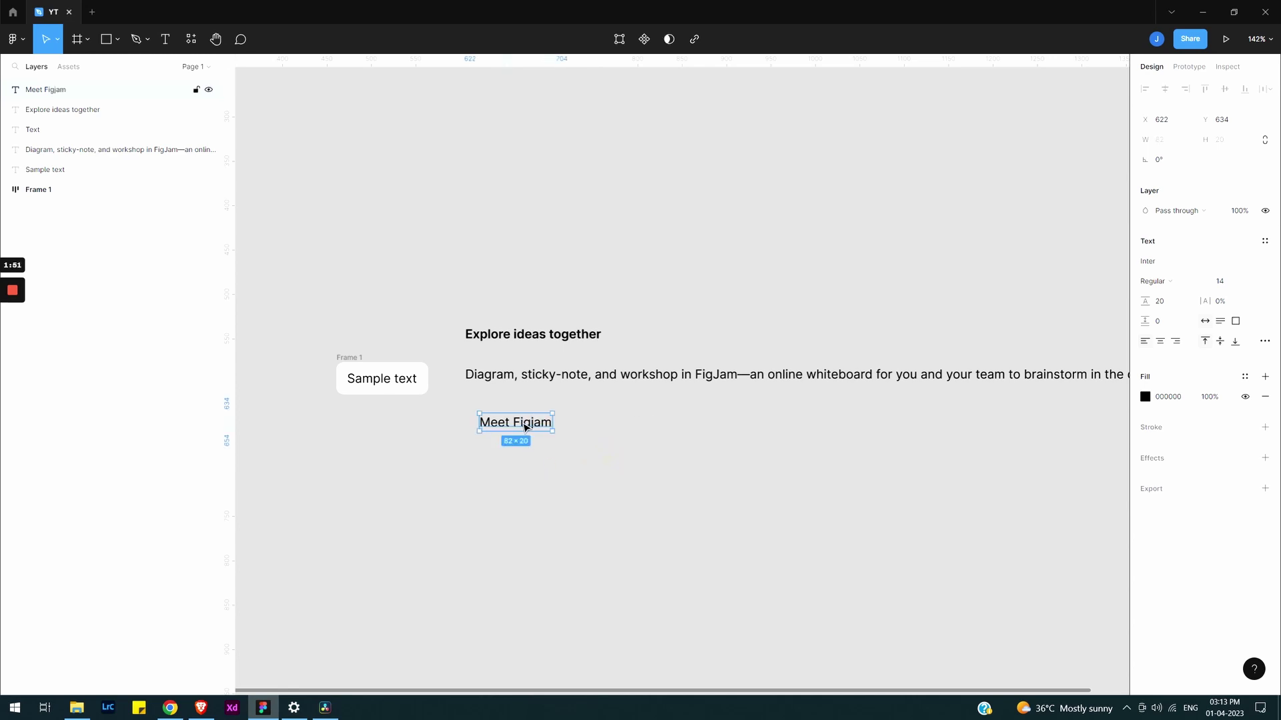
- Align the Meet Figjam text with the paragraph's left edge at about X 606, Y 636, and delete the empty Text layer
{"action": "mouse_move", "coordinate": [518, 430]}
{"action": "left_mouse_down"}
{"action": "mouse_move", "coordinate": [501, 422]}
{"action": "mouse_move", "coordinate": [508, 429]}
{"action": "left_mouse_up"}
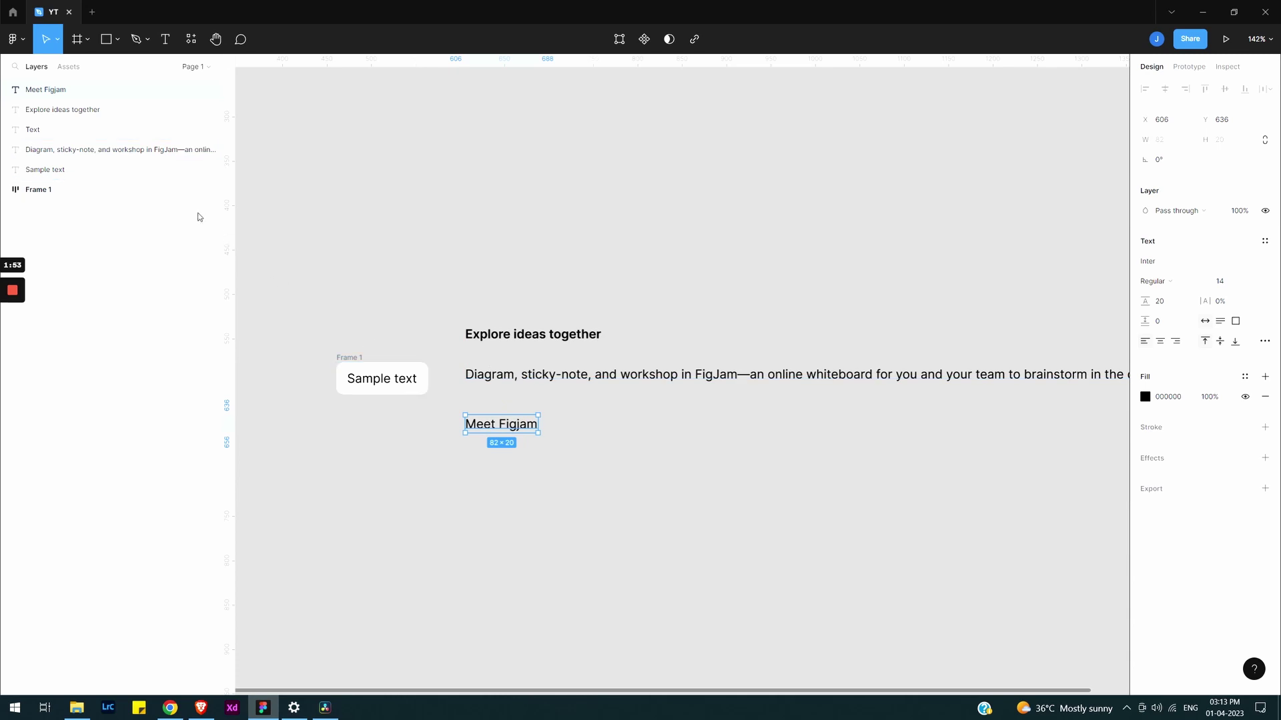
{"action": "left_click", "coordinate": [80, 135]}
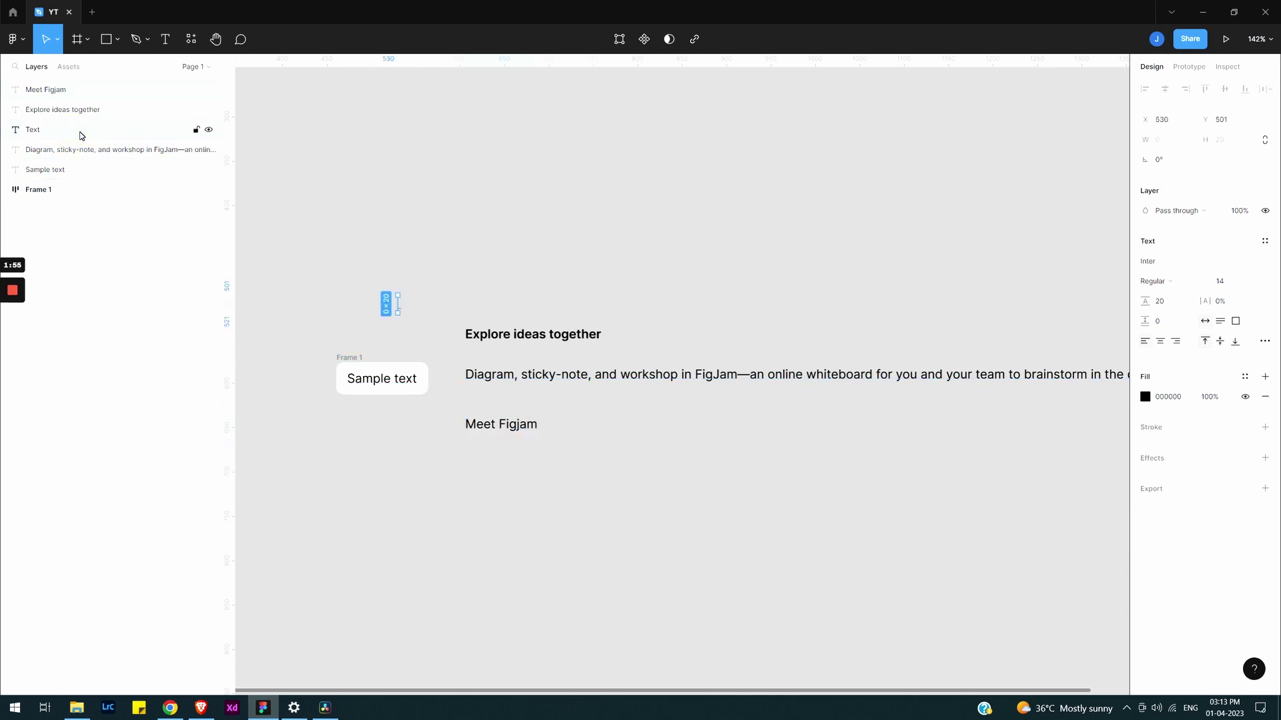
{"action": "key", "text": "Delete"}
{"action": "left_click", "coordinate": [52, 91]}
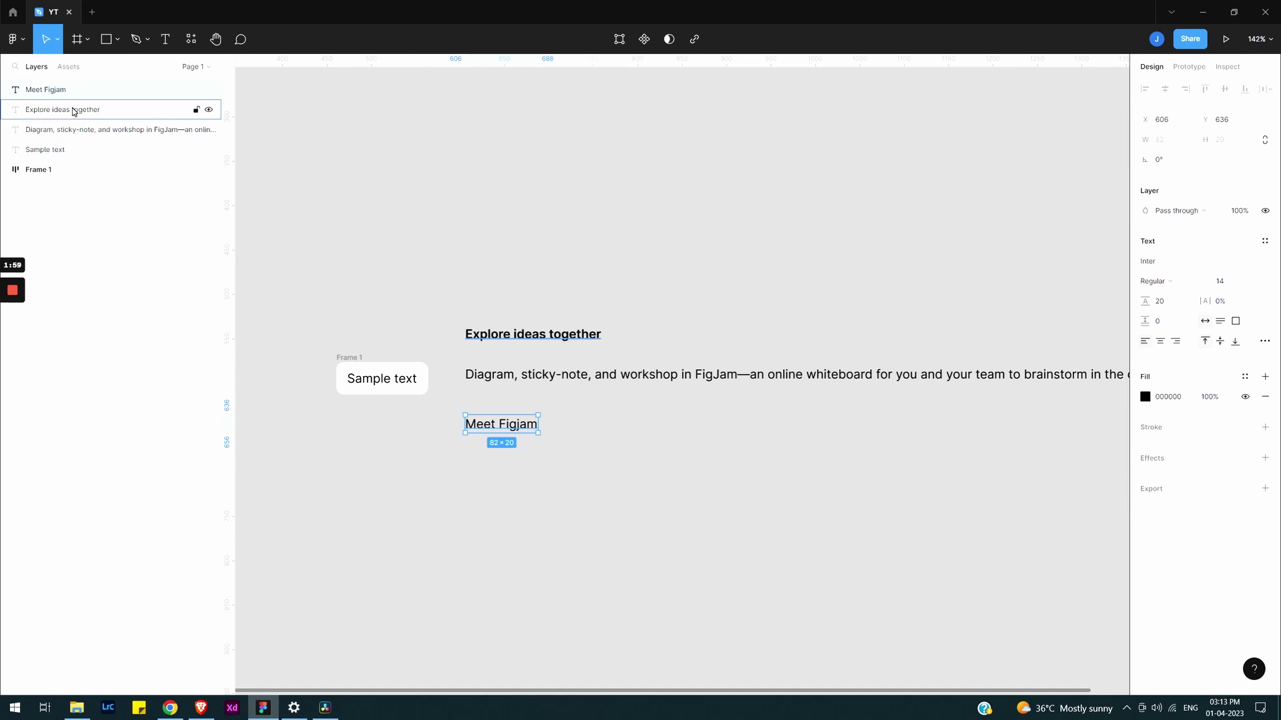
{"action": "left_click", "coordinate": [70, 111], "text": "shift"}
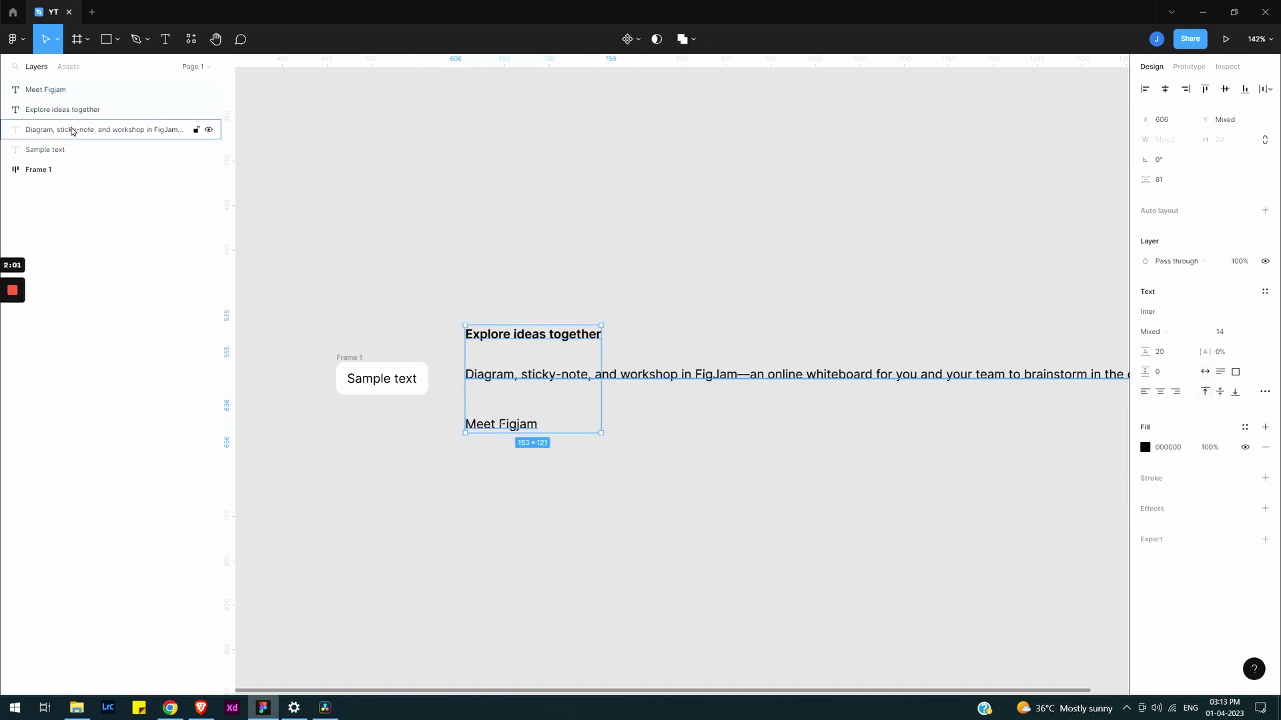
{"action": "left_click", "coordinate": [72, 131], "text": "shift"}
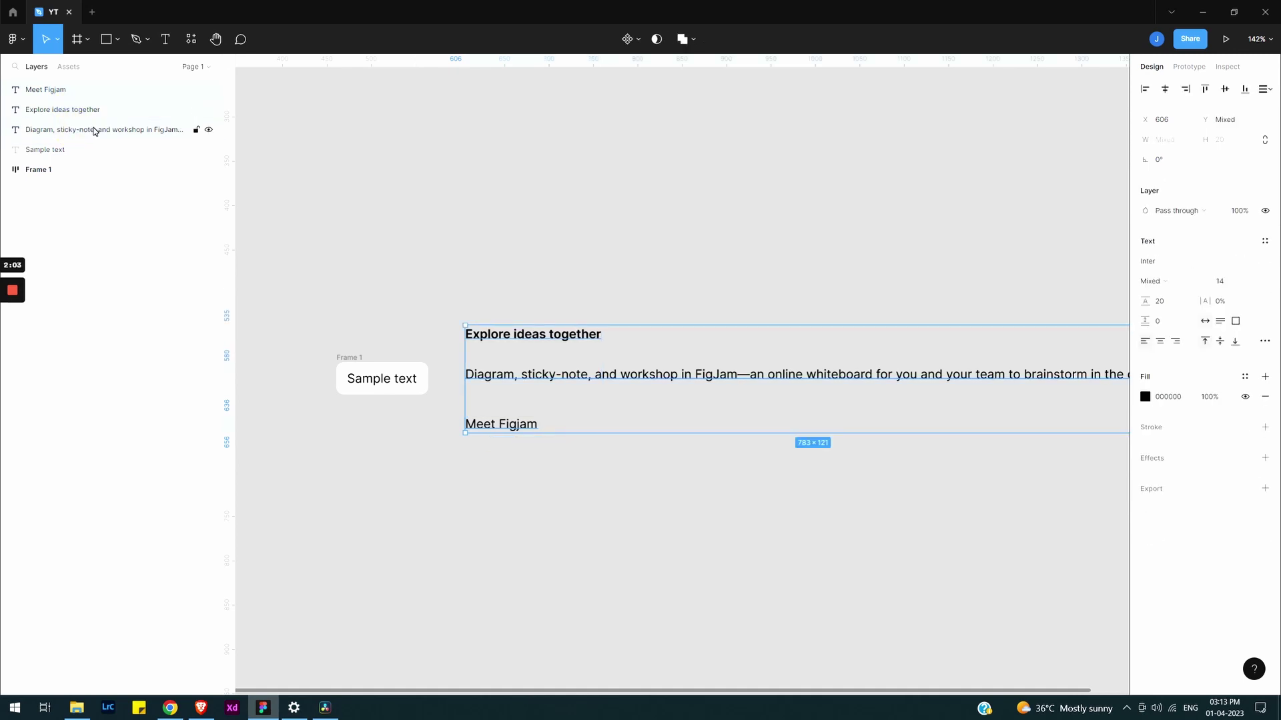
{"action": "left_click", "coordinate": [279, 117]}
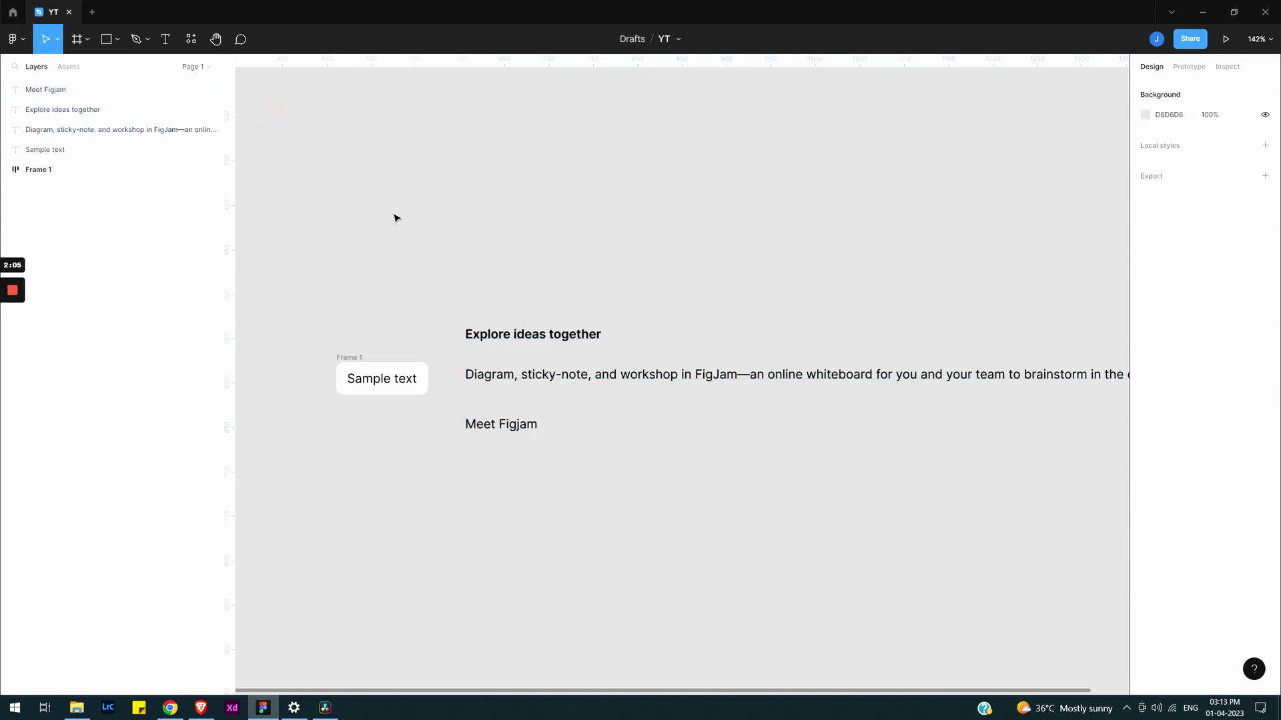
- Combine the heading, paragraph and Meet Figjam texts into one auto layout frame
{"action": "left_click", "coordinate": [515, 335]}
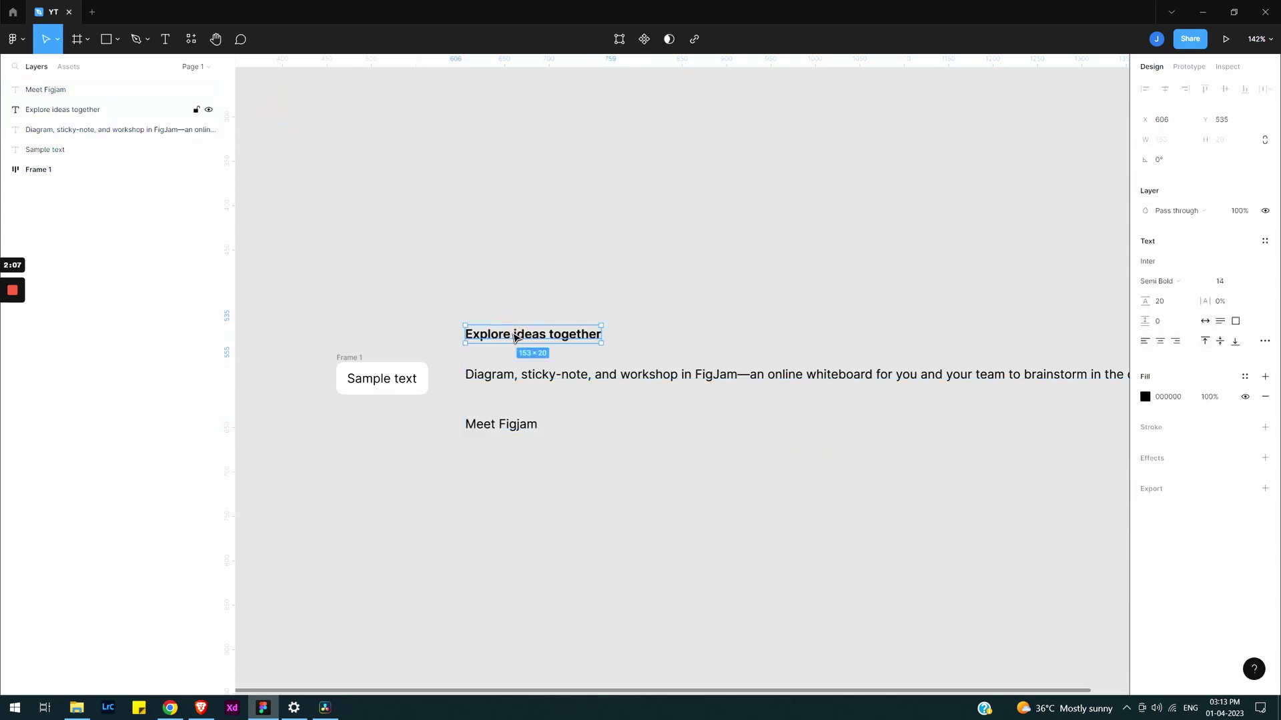
{"action": "left_click", "coordinate": [524, 373], "text": "shift"}
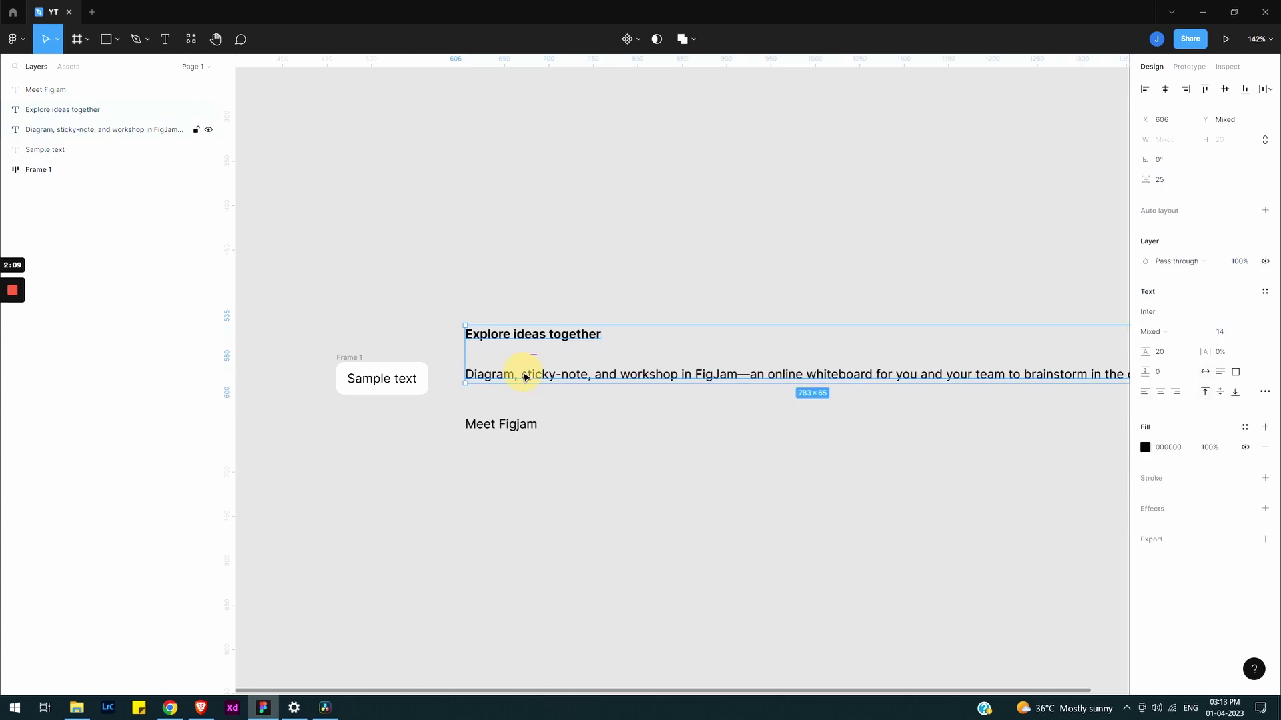
{"action": "left_click", "coordinate": [507, 425], "text": "shift"}
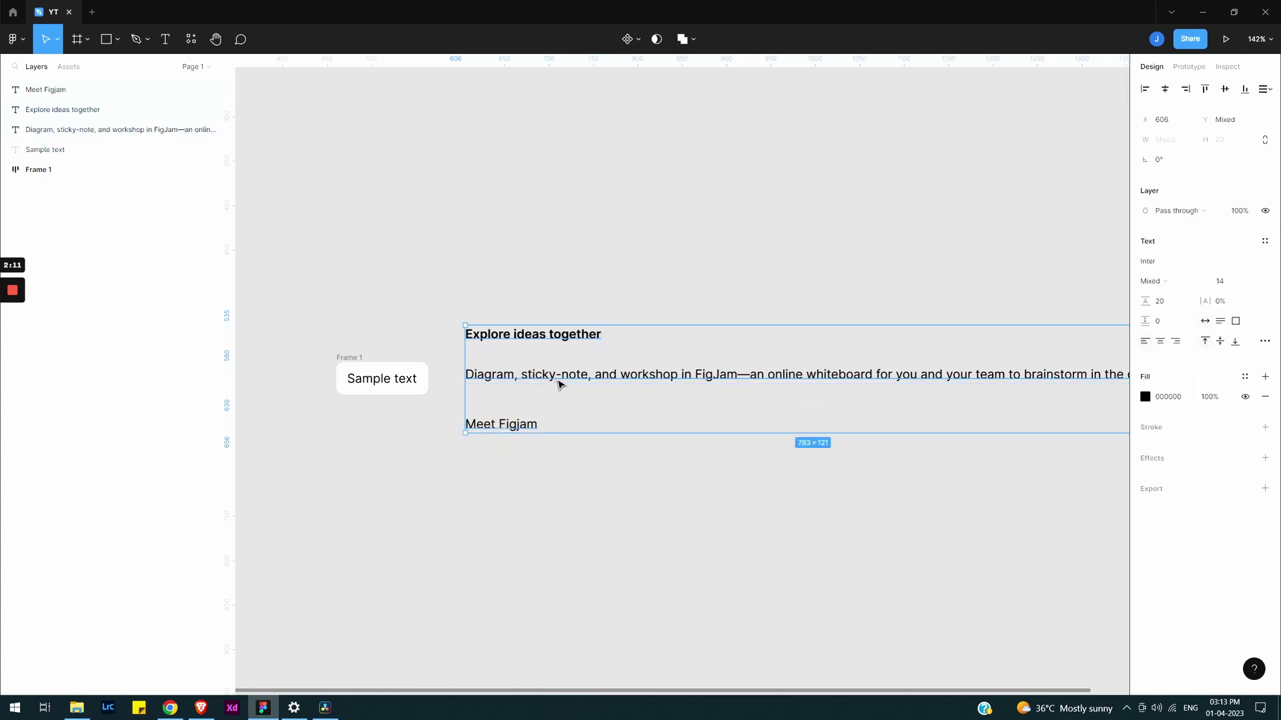
{"action": "key", "text": "shift+a"}
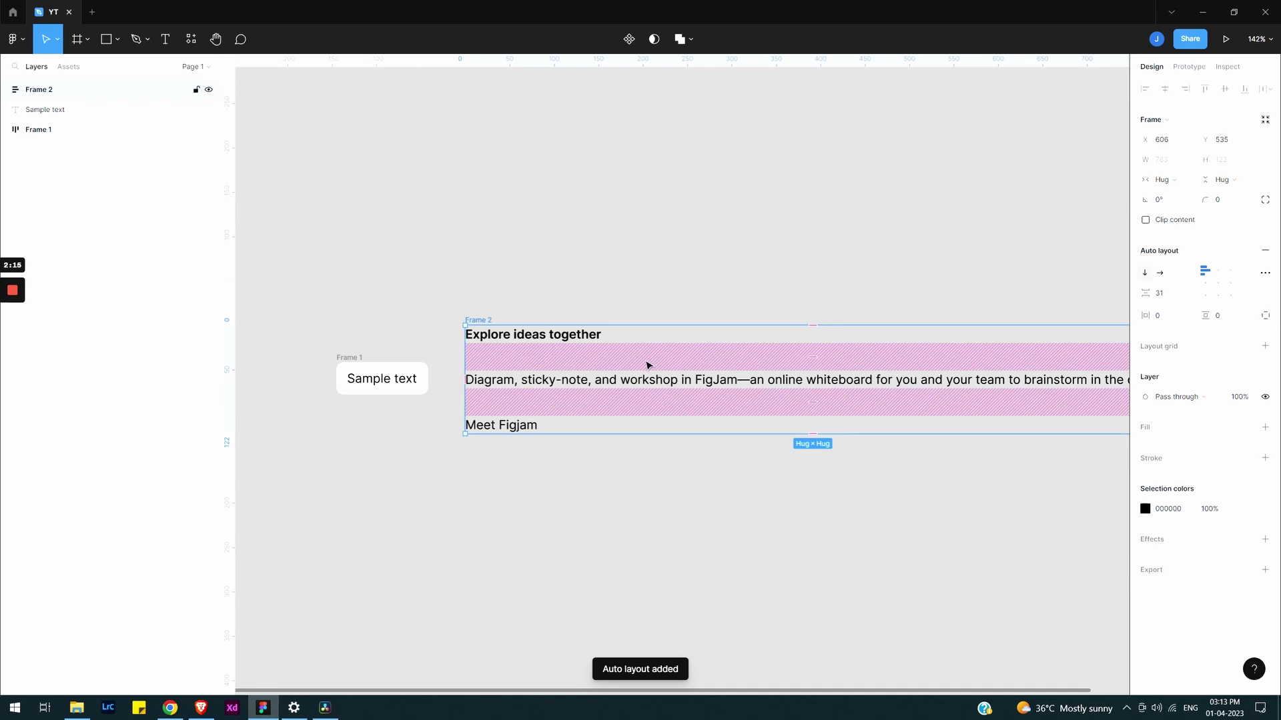
- Move the new auto layout frame up and back to X 606, Y 535, and ungroup it into separate texts
{"action": "left_click_drag", "start_coordinate": [569, 331], "coordinate": [561, 241]}
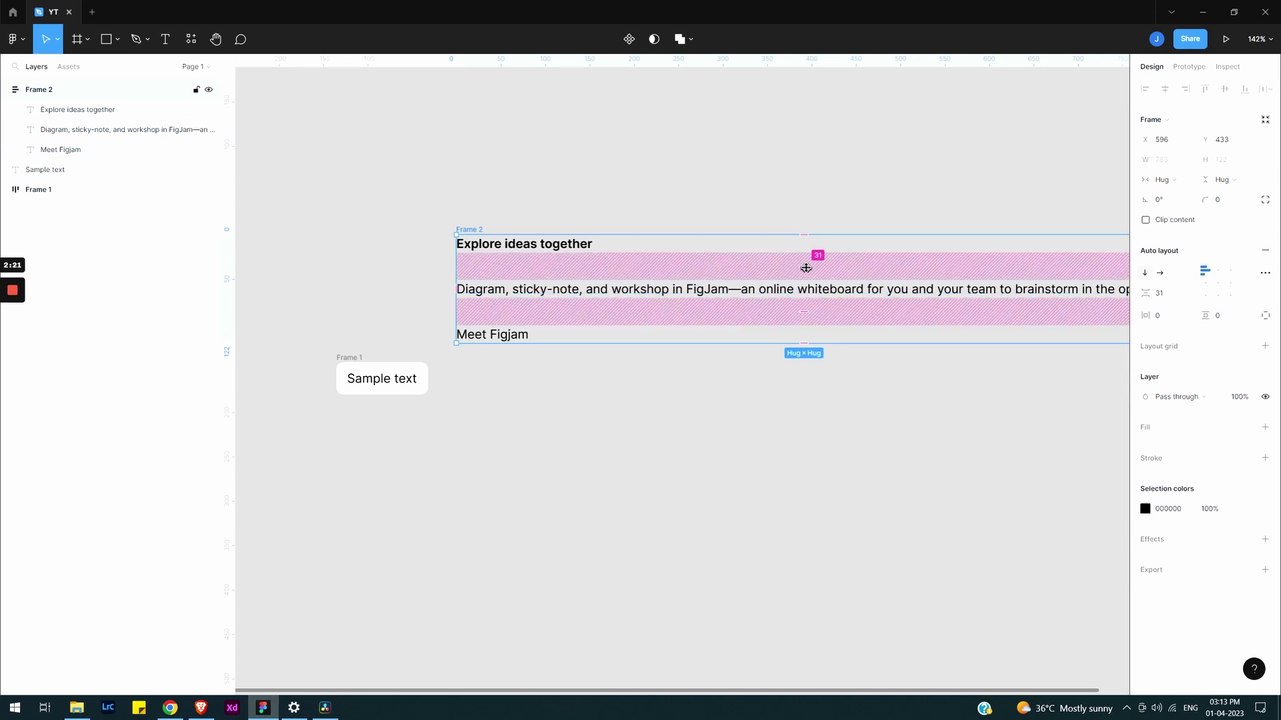
{"action": "left_click_drag", "start_coordinate": [630, 313], "coordinate": [639, 403]}
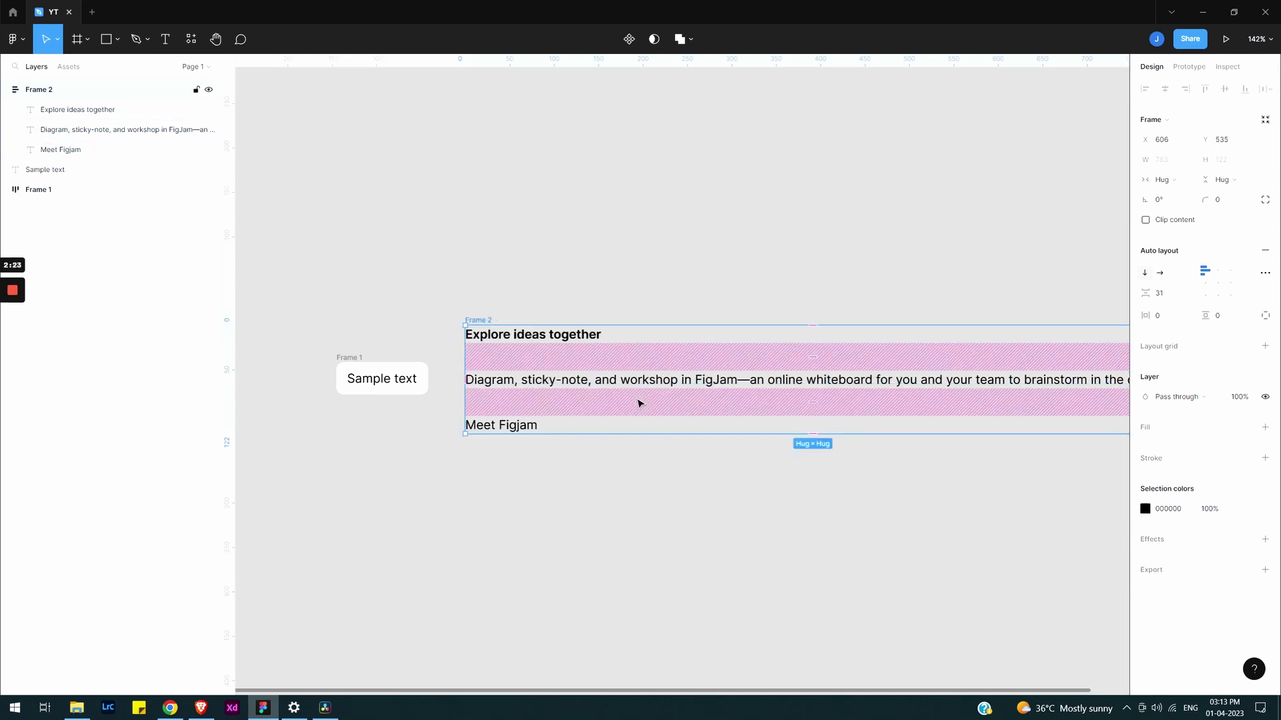
{"action": "key", "text": "ctrl+shift+g"}
- Spread the texts apart by moving the heading up and right and Meet Figjam down and right of the paragraph
{"action": "left_click", "coordinate": [630, 521]}
{"action": "left_click_drag", "start_coordinate": [559, 341], "coordinate": [753, 225]}
{"action": "left_click_drag", "start_coordinate": [473, 428], "coordinate": [781, 485]}
- Select the heading, paragraph and Meet Figjam texts together and wrap them in an auto layout frame
{"action": "left_click", "coordinate": [772, 374], "text": "shift"}
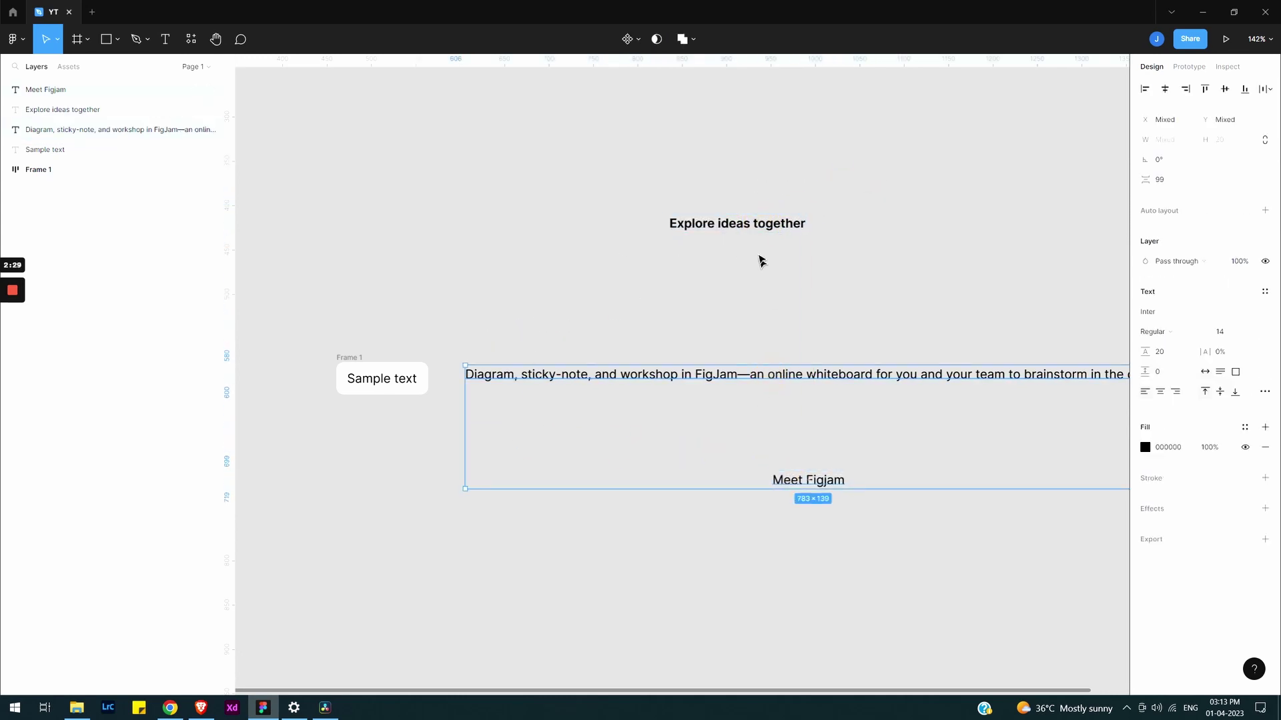
{"action": "left_click", "coordinate": [772, 223], "text": "shift"}
{"action": "key", "text": "shift+a"}
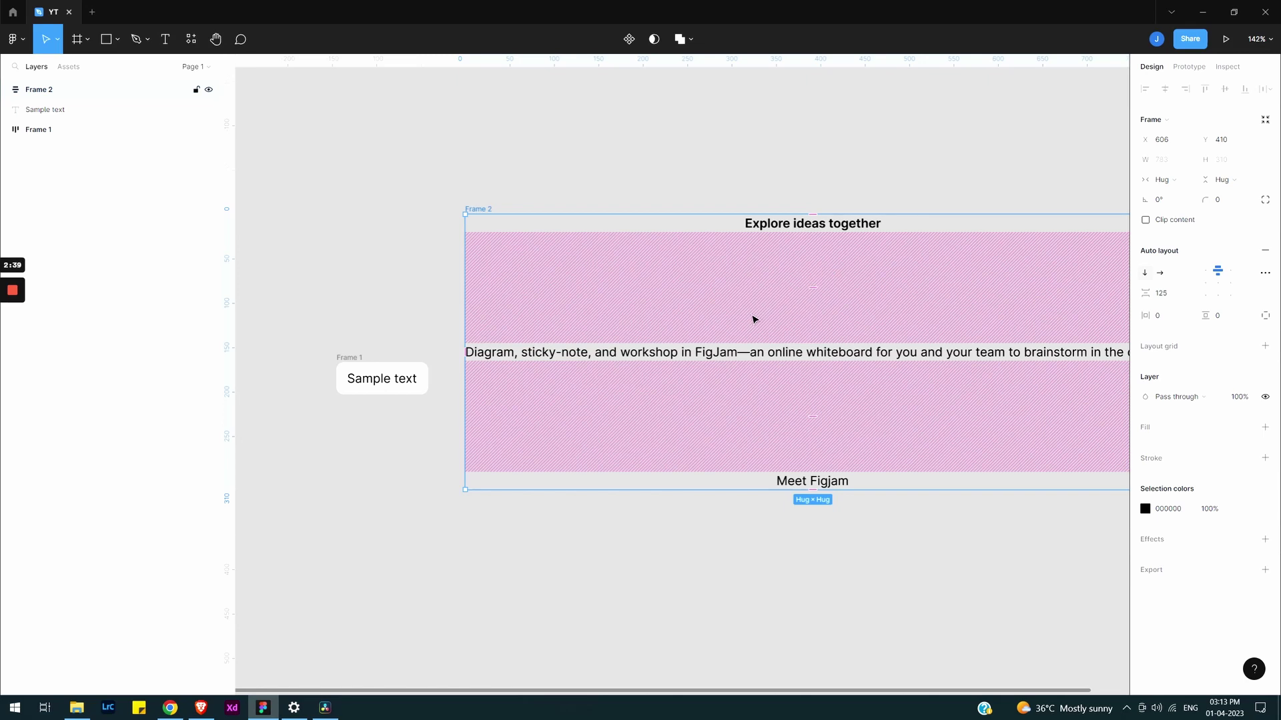
- Toggle Frame 2's auto layout direction between horizontal and vertical, finishing on vertical
{"action": "key", "text": "ctrl+minus"}
{"action": "key", "text": "ctrl+minus"}
{"action": "key", "text": "ctrl+plus"}
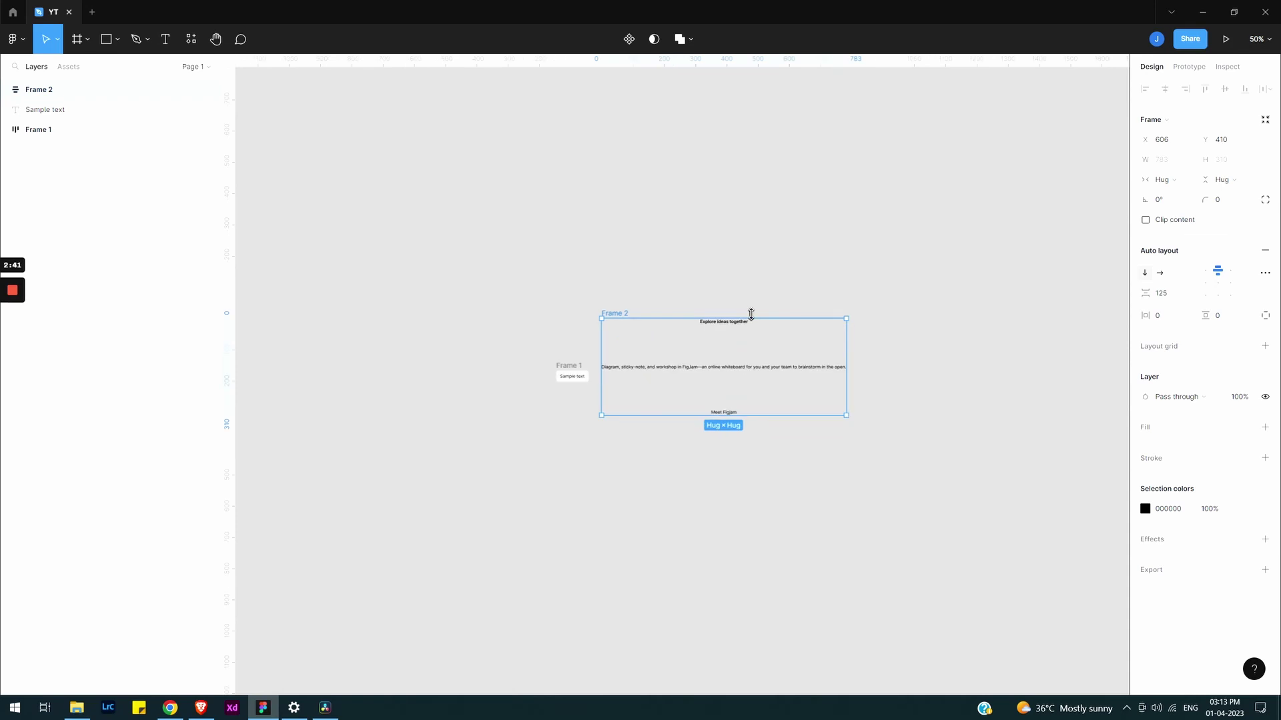
{"action": "key", "text": "ctrl+plus"}
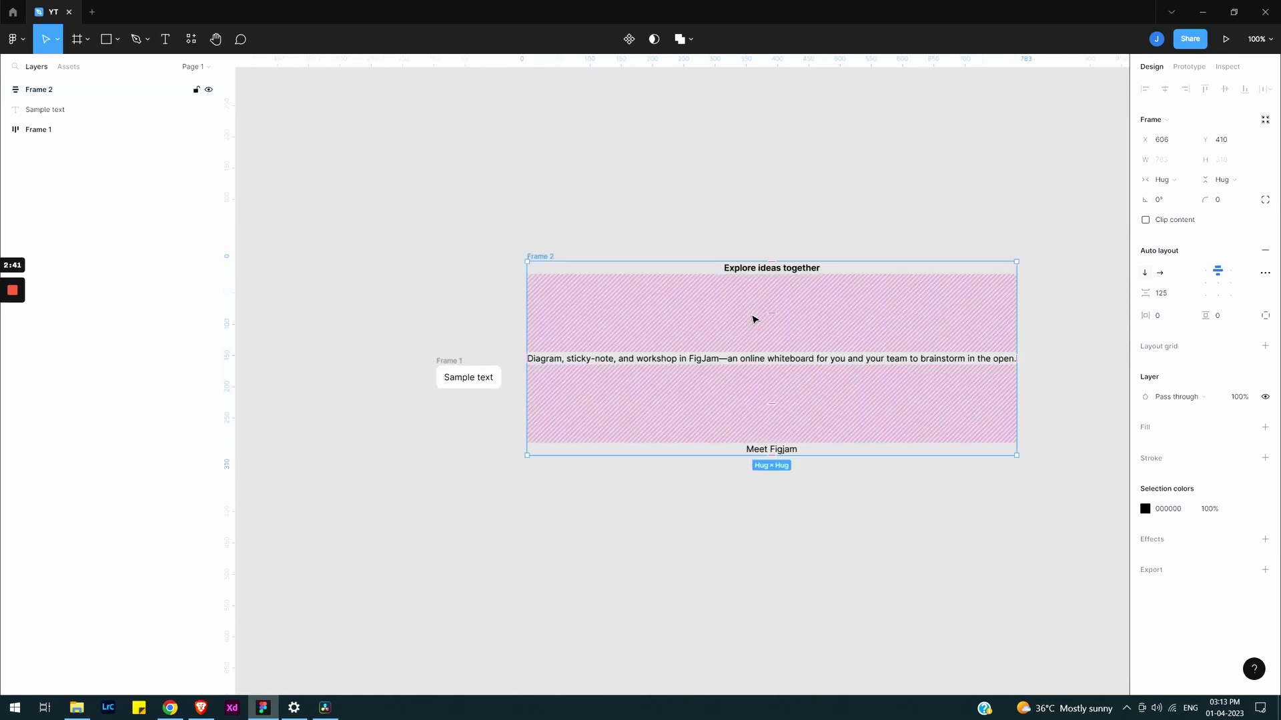
{"action": "left_click", "coordinate": [1160, 273]}
{"action": "left_click_drag", "start_coordinate": [966, 311], "coordinate": [724, 326]}
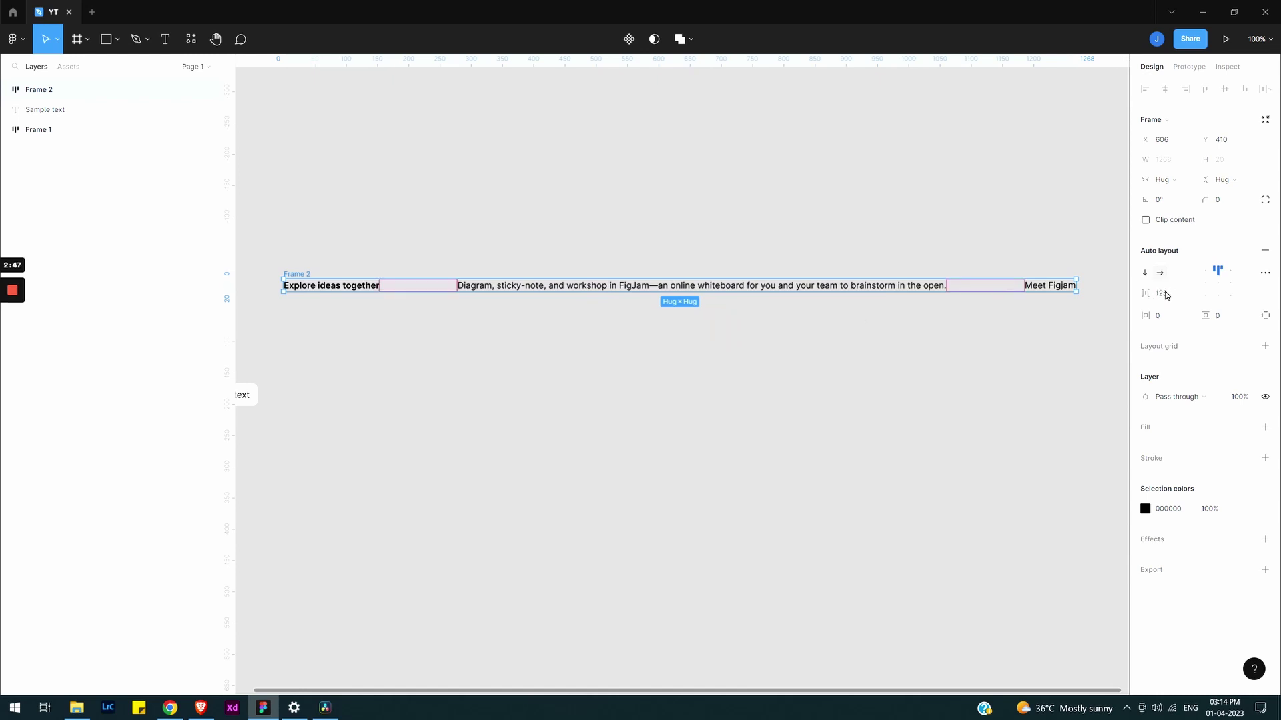
{"action": "left_click", "coordinate": [1145, 272]}
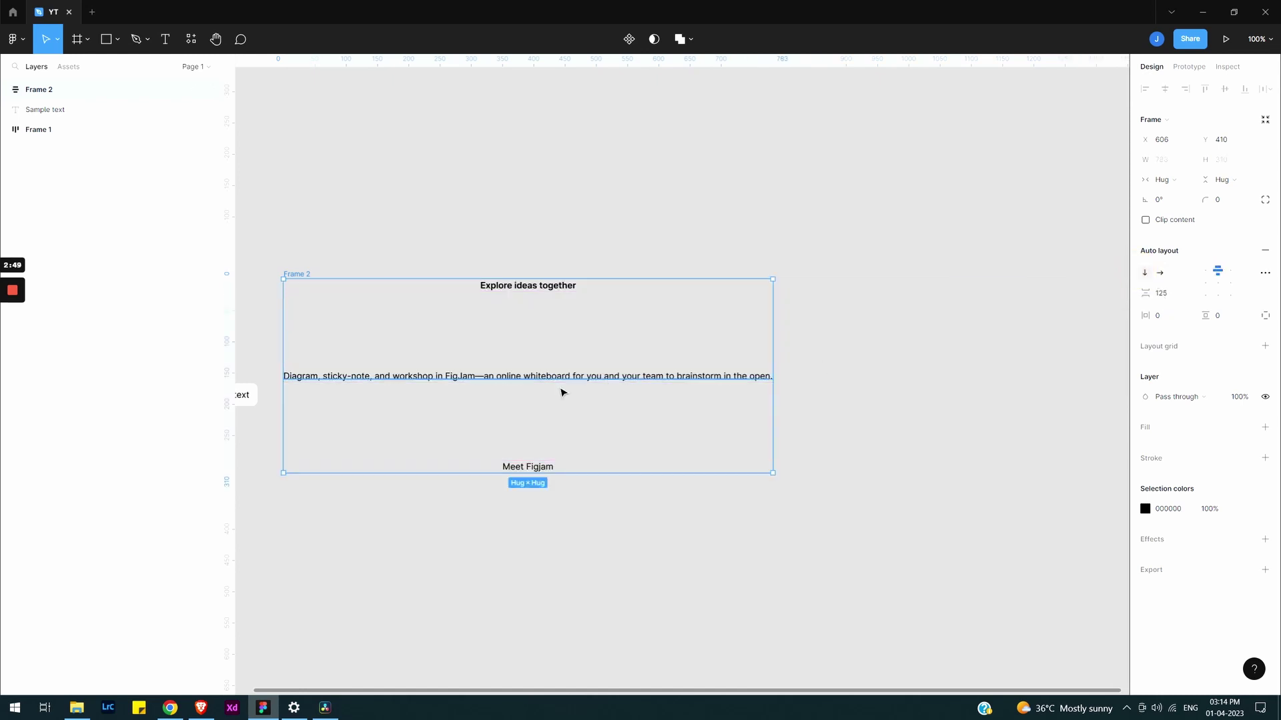
{"action": "left_click", "coordinate": [1153, 274]}
{"action": "left_click", "coordinate": [1159, 273]}
{"action": "left_click", "coordinate": [1145, 273]}
- Move Frame 2 to about X 826, Y 393 and set its auto layout alignment to top left
{"action": "left_click_drag", "start_coordinate": [298, 272], "coordinate": [432, 266]}
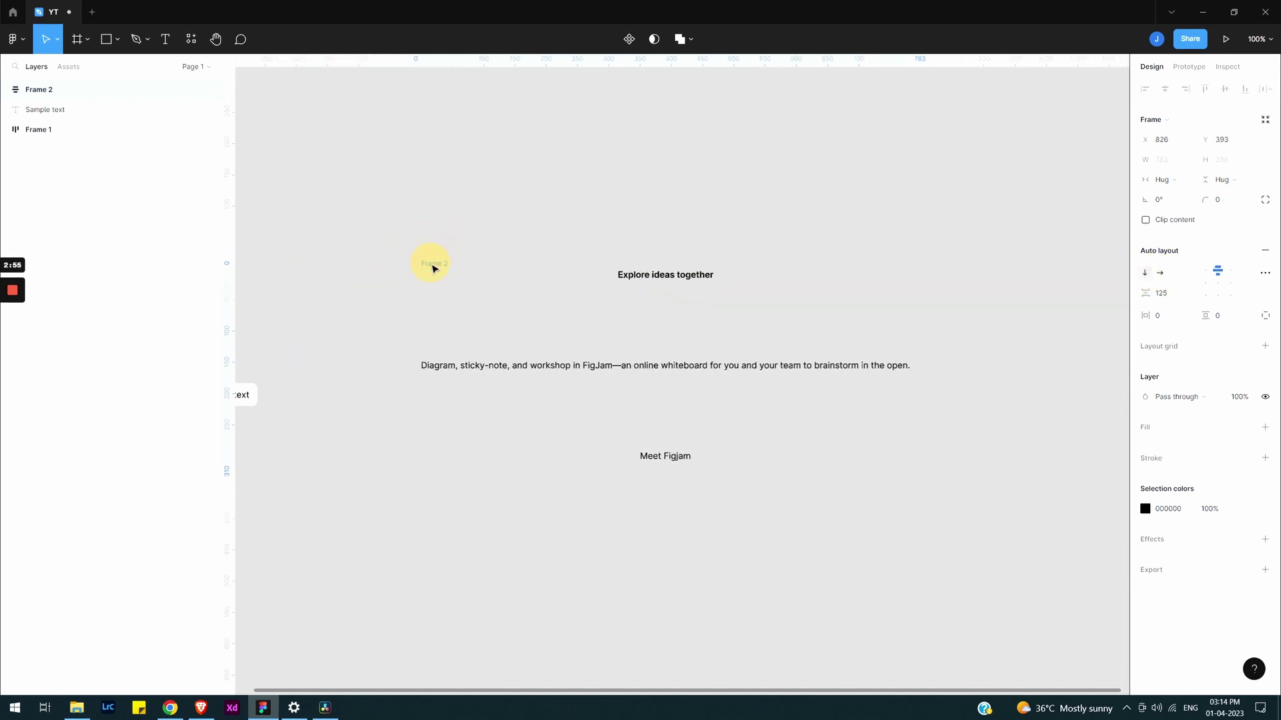
{"action": "left_click", "coordinate": [1205, 270]}
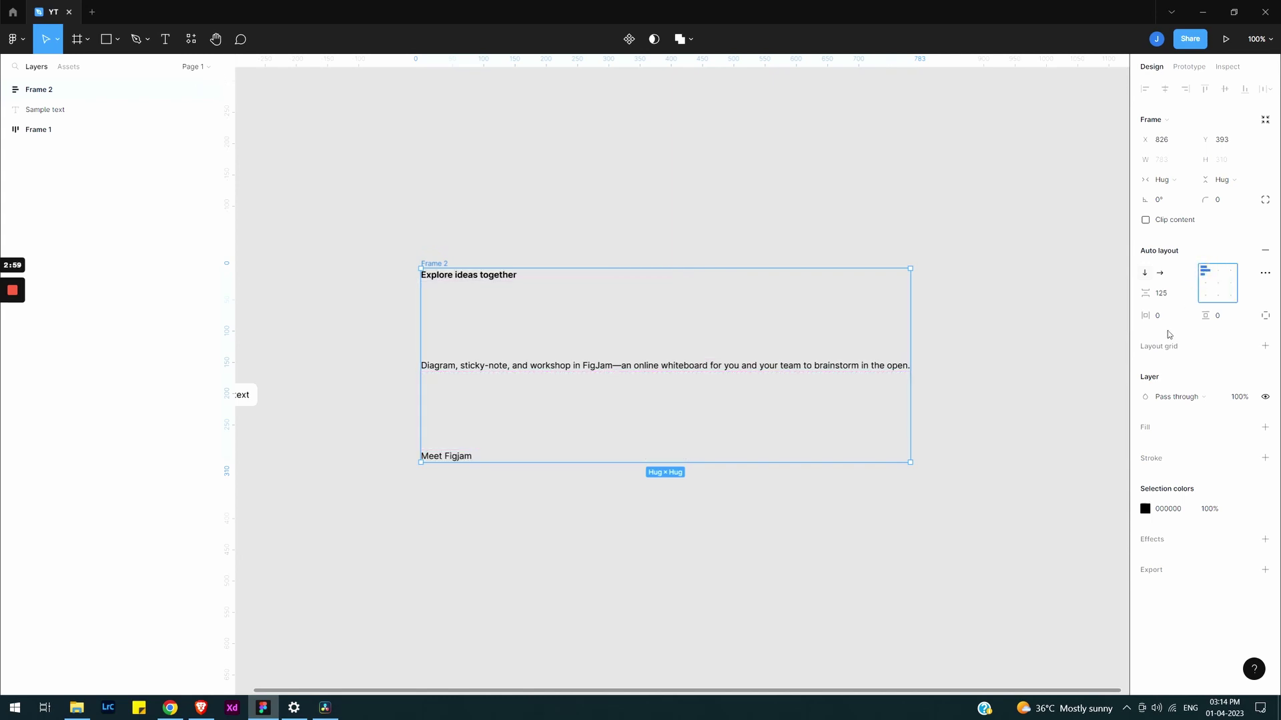
- Set the vertical space between Frame 2's items to 24
{"action": "left_click", "coordinate": [1171, 299]}
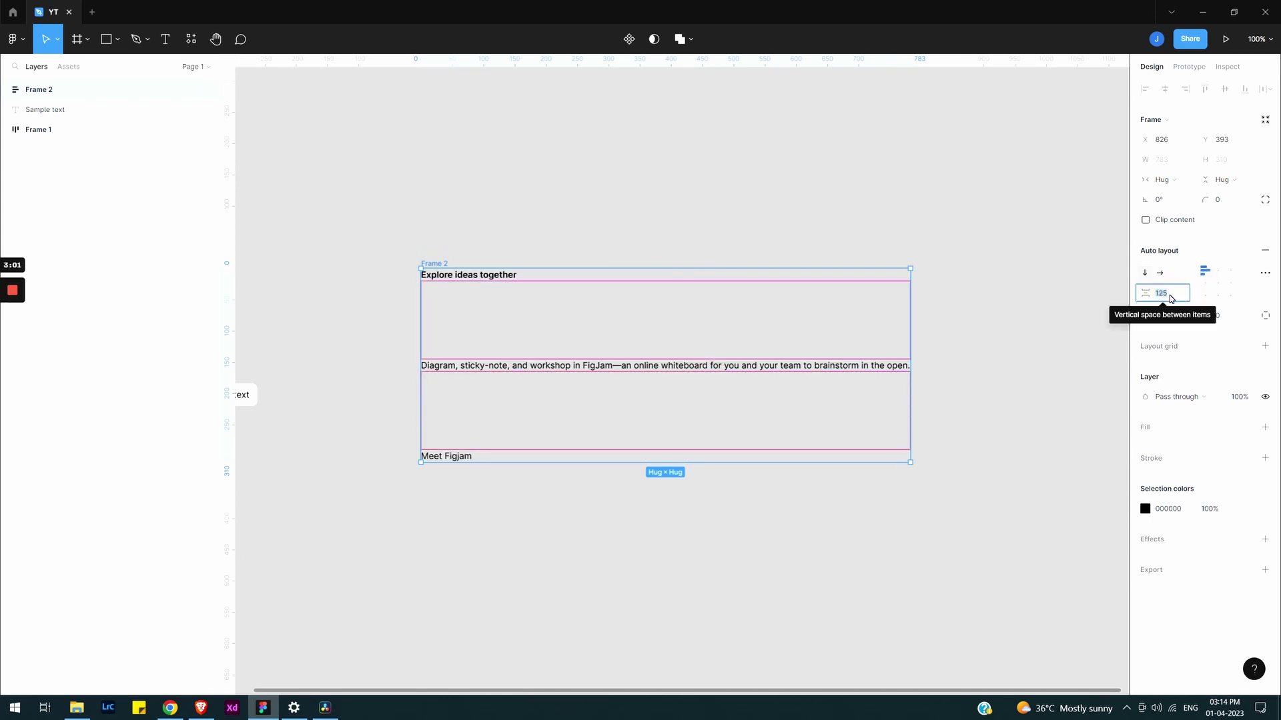
{"action": "type", "text": "24"}
{"action": "key", "text": "Return"}
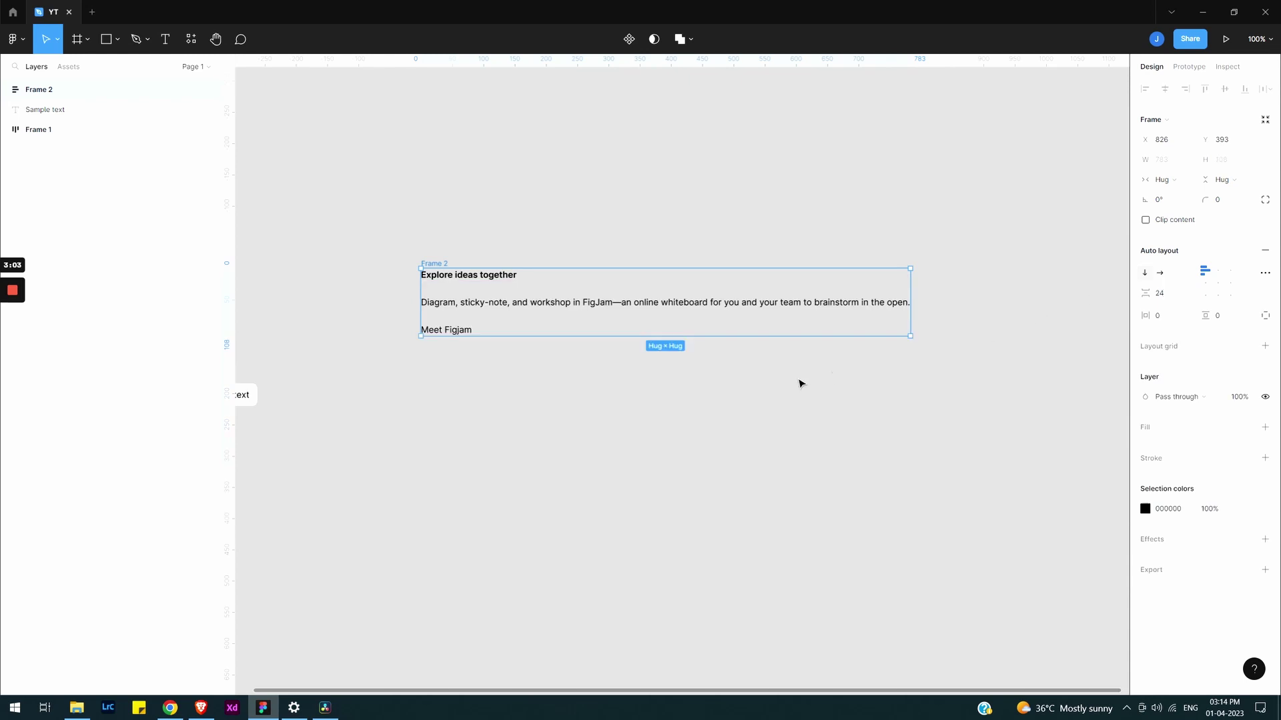
- Move Frame 2 to about X 804, Y 482 on the canvas
{"action": "left_click", "coordinate": [523, 408]}
{"action": "left_click_drag", "start_coordinate": [442, 263], "coordinate": [427, 324]}
{"action": "scroll", "coordinate": [509, 380], "scroll_direction": "up", "scroll_amount": 2}
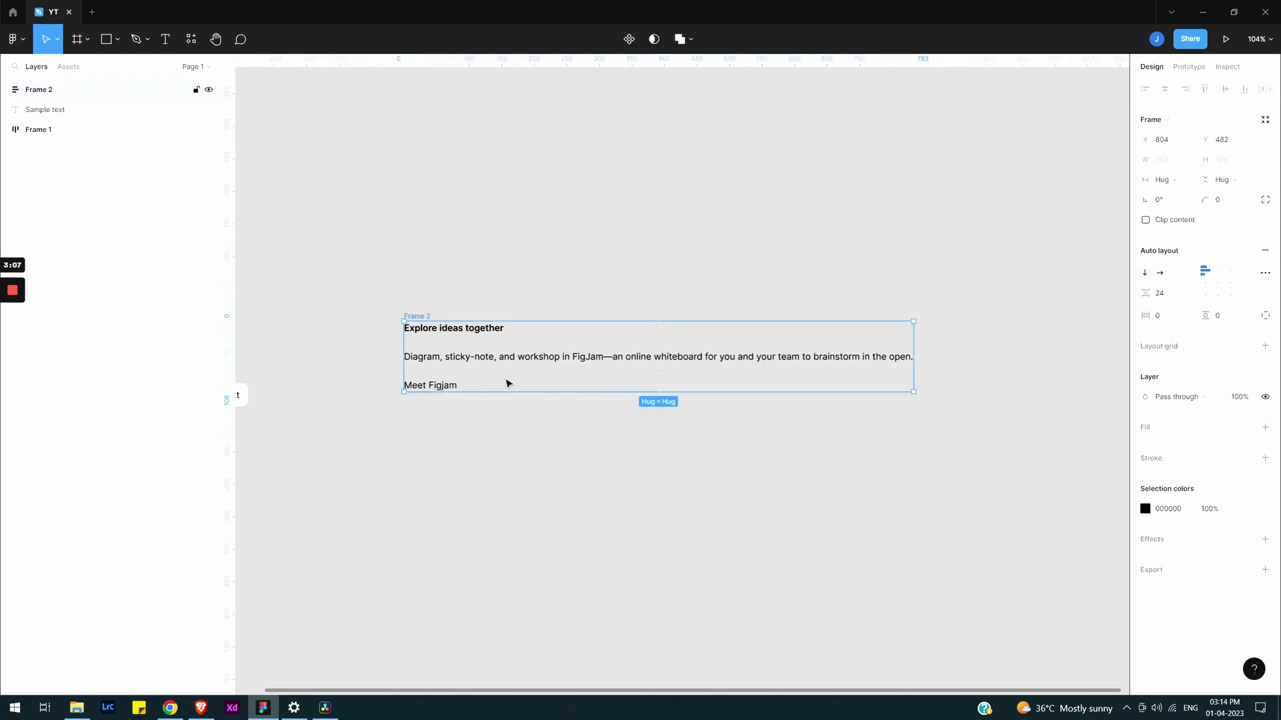
{"action": "scroll", "coordinate": [594, 363], "scroll_direction": "up", "scroll_amount": 3}
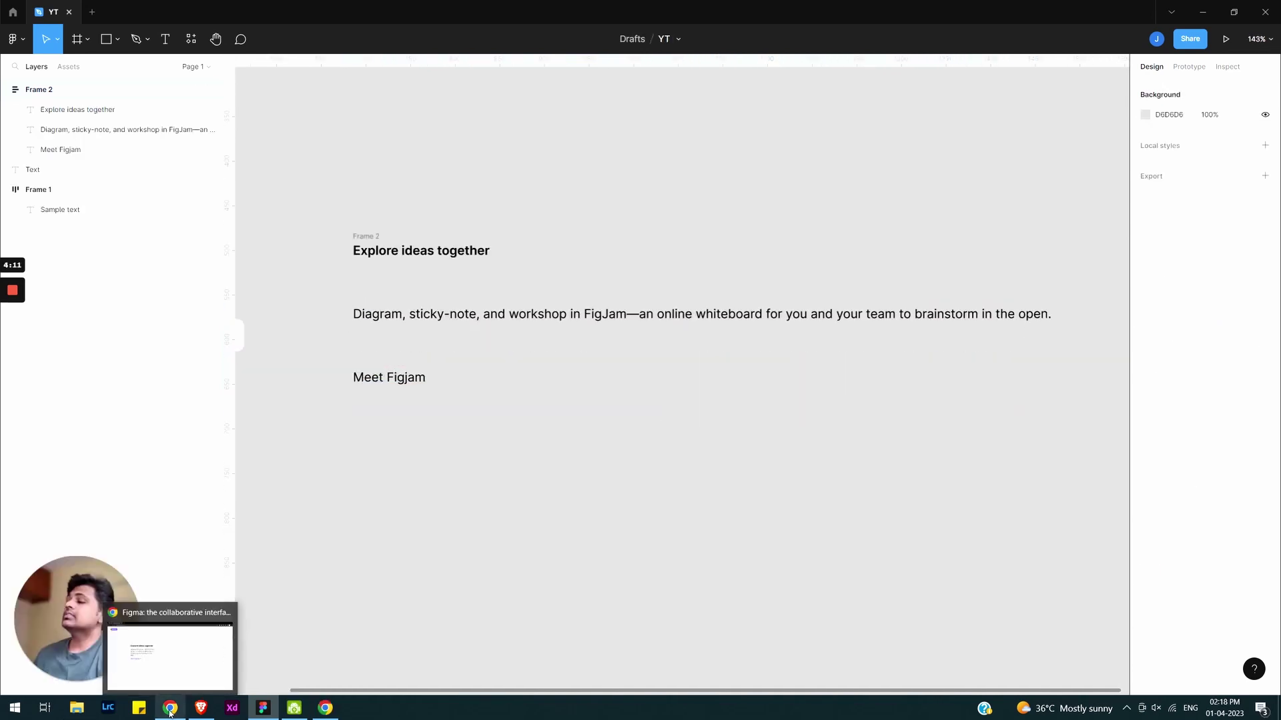
- Switch to Chrome and inspect the homepage's Explore ideas together heading in DevTools to check its width
{"action": "left_click", "coordinate": [170, 707]}
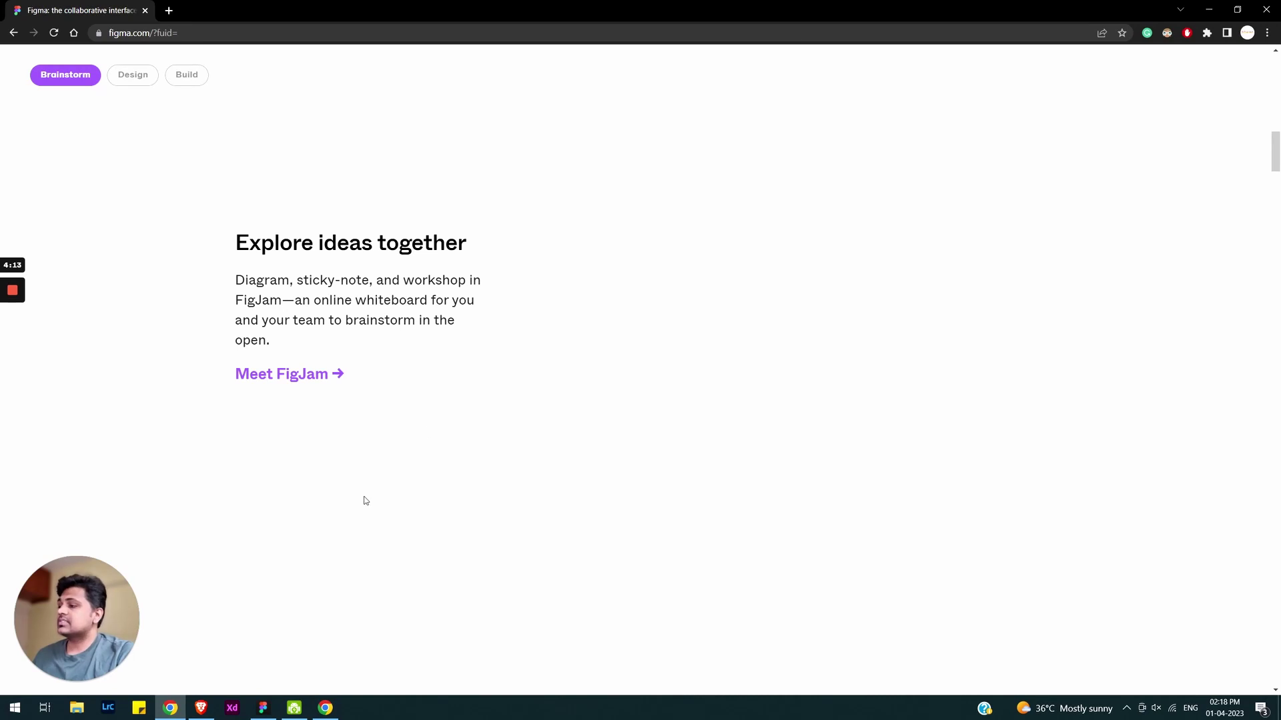
{"action": "right_click", "coordinate": [351, 310]}
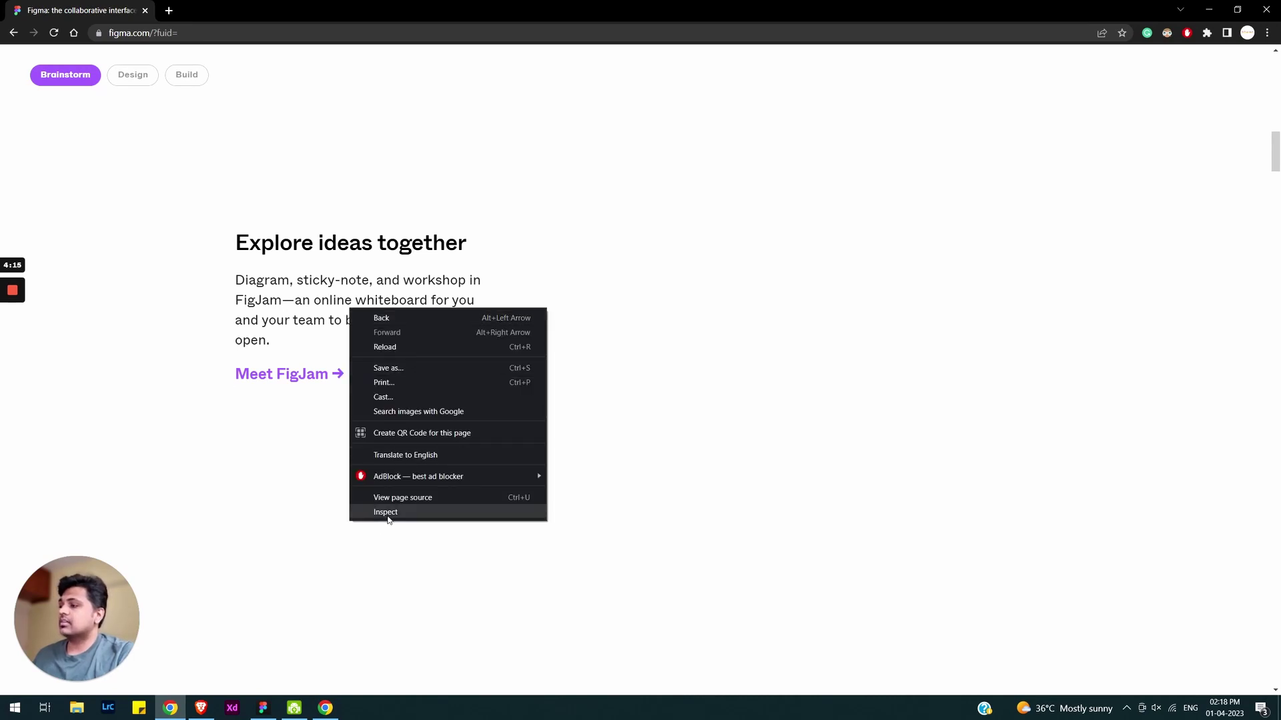
{"action": "left_click", "coordinate": [386, 513]}
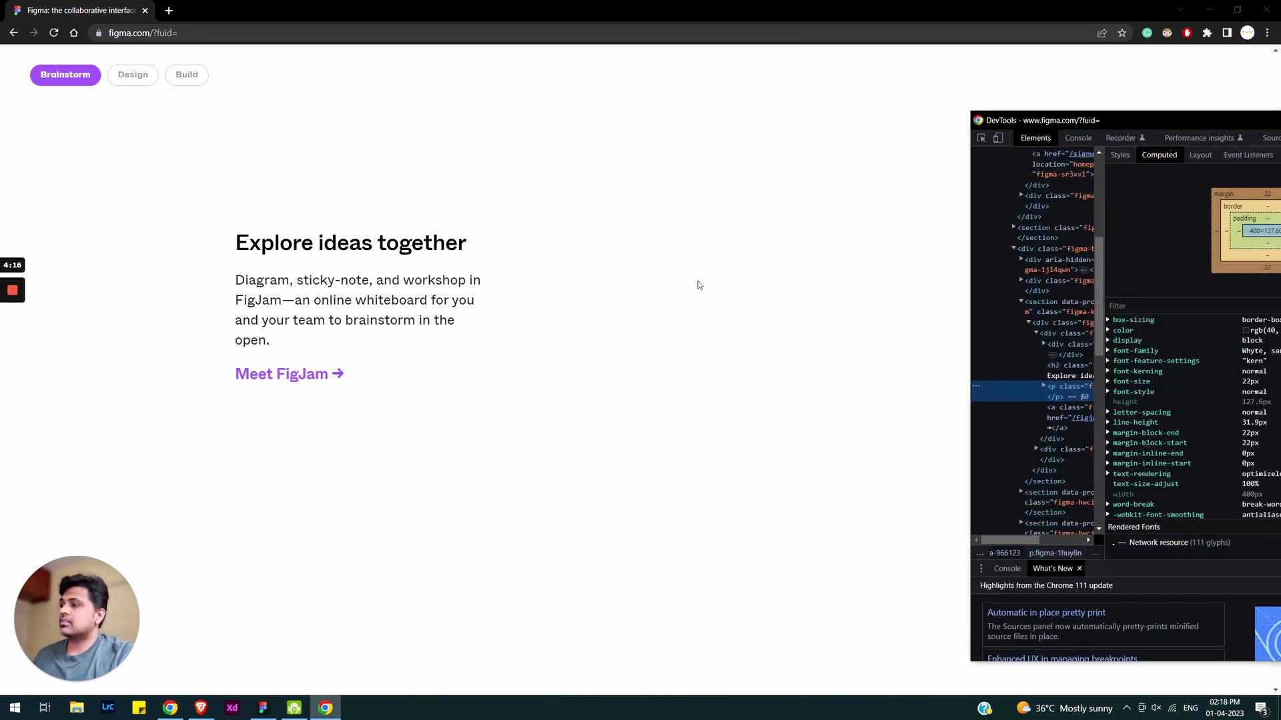
{"action": "left_click", "coordinate": [980, 138]}
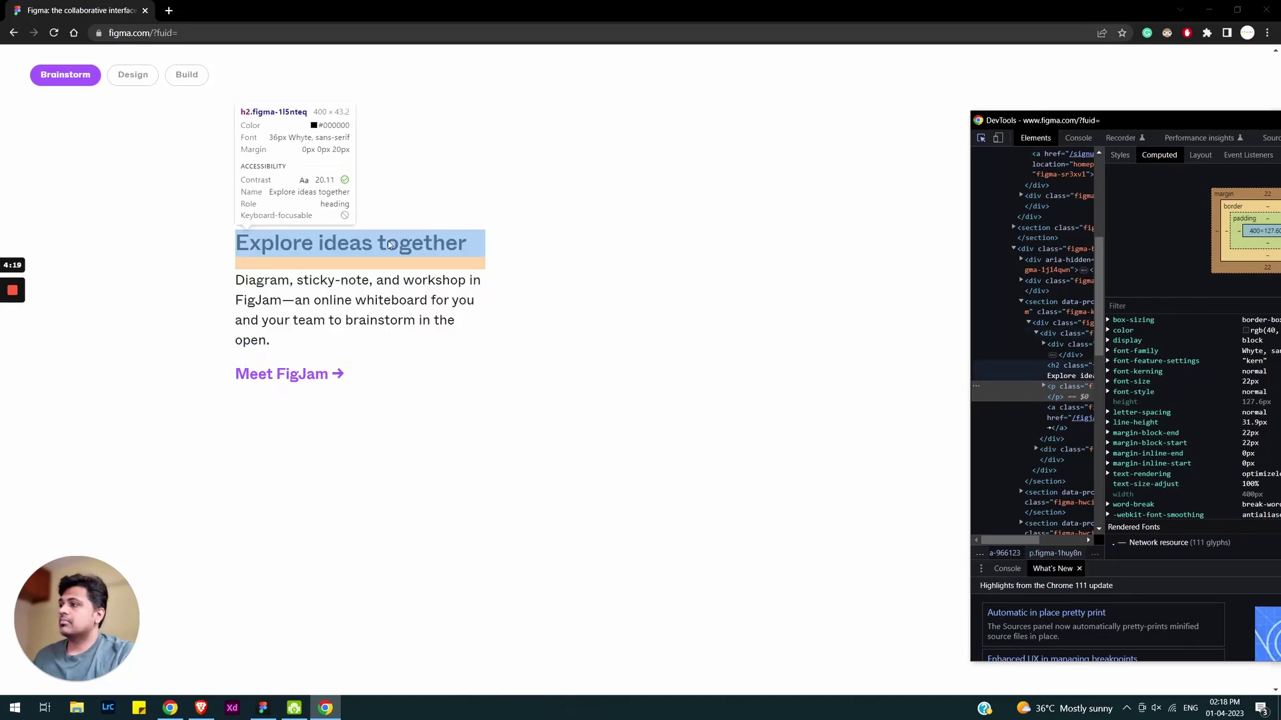
{"action": "left_click", "coordinate": [391, 242]}
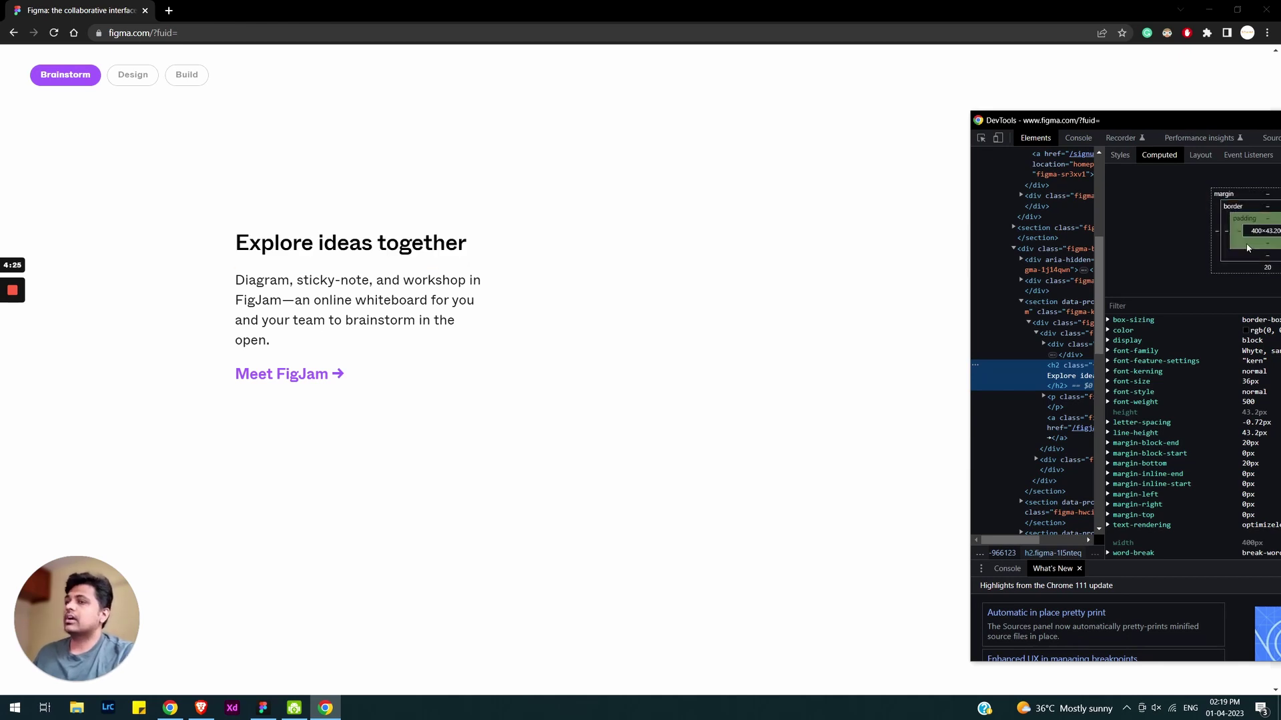
- Switch back to Figma and give Frame 2 a fixed width of 400
{"action": "left_click", "coordinate": [261, 711]}
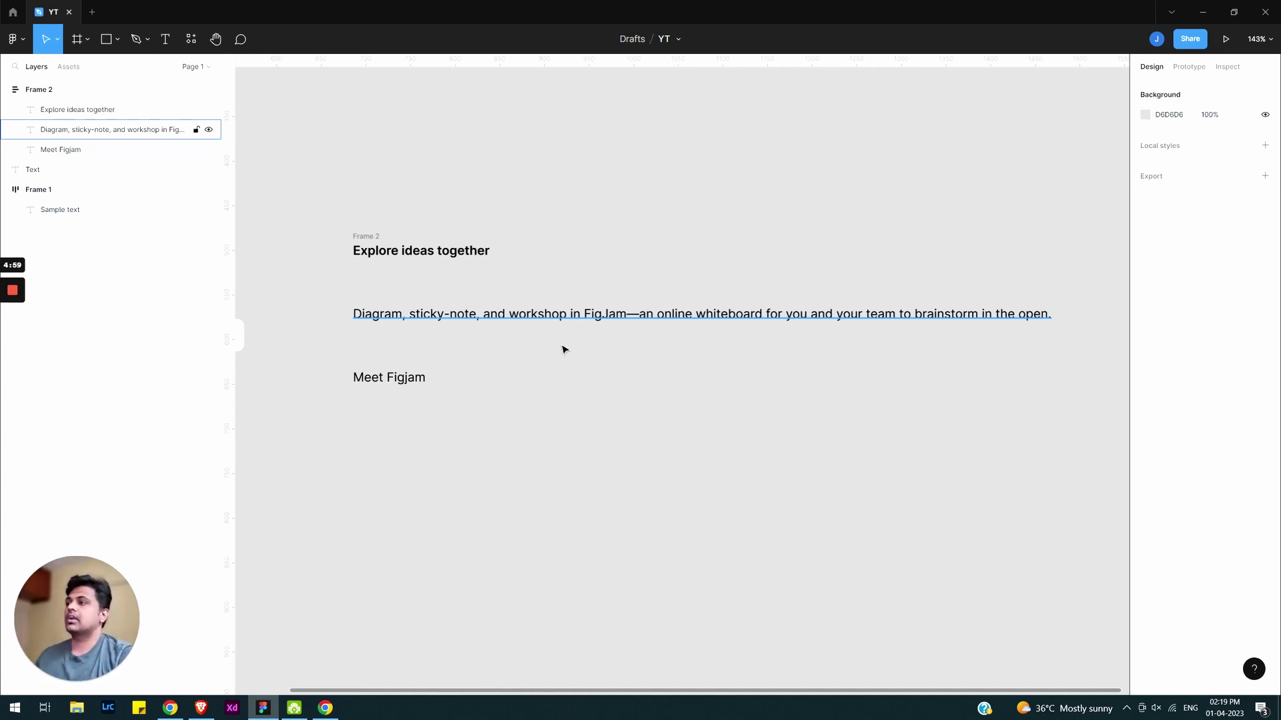
{"action": "left_click", "coordinate": [491, 337]}
{"action": "left_click", "coordinate": [367, 238]}
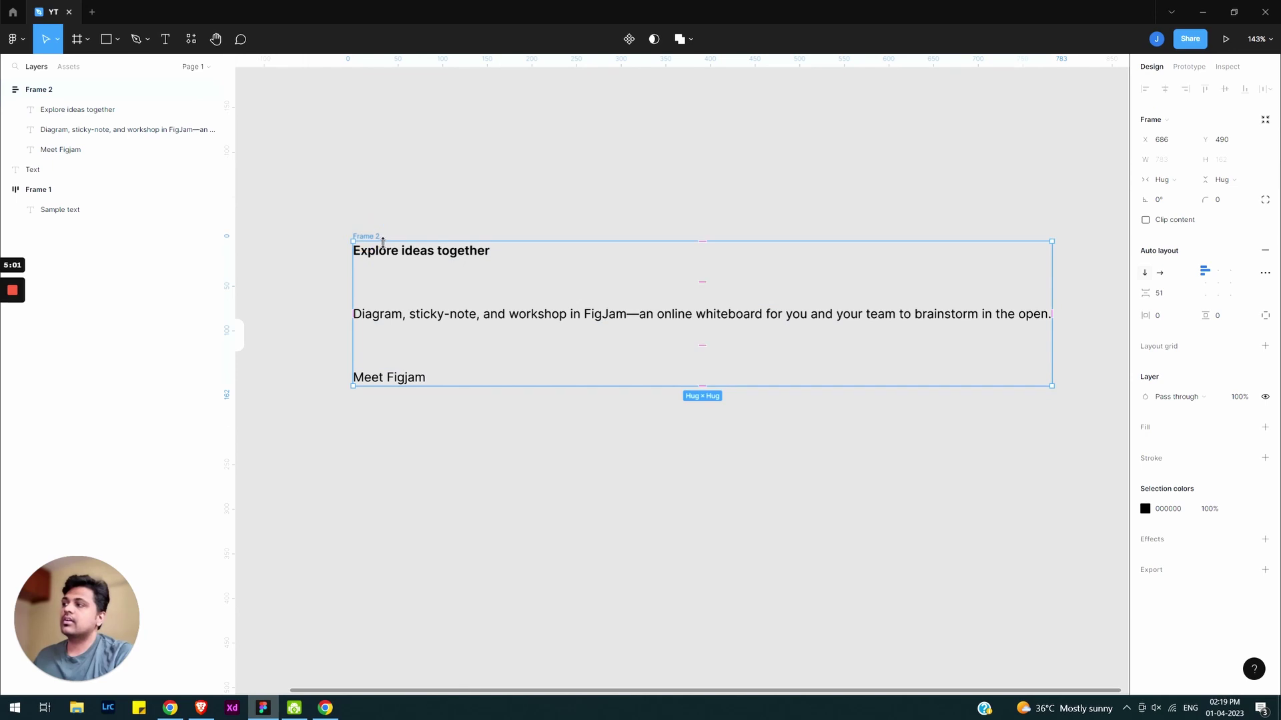
{"action": "left_click", "coordinate": [1173, 181]}
{"action": "left_click", "coordinate": [1175, 180]}
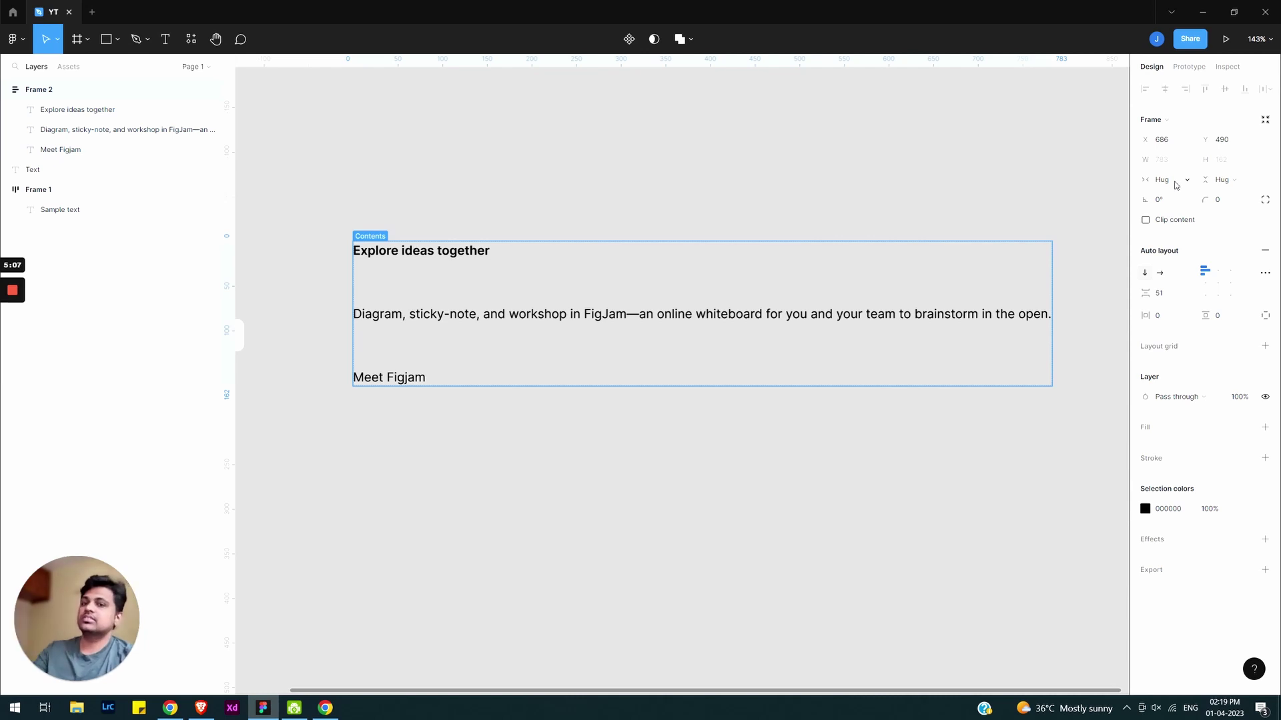
{"action": "left_click", "coordinate": [1176, 185]}
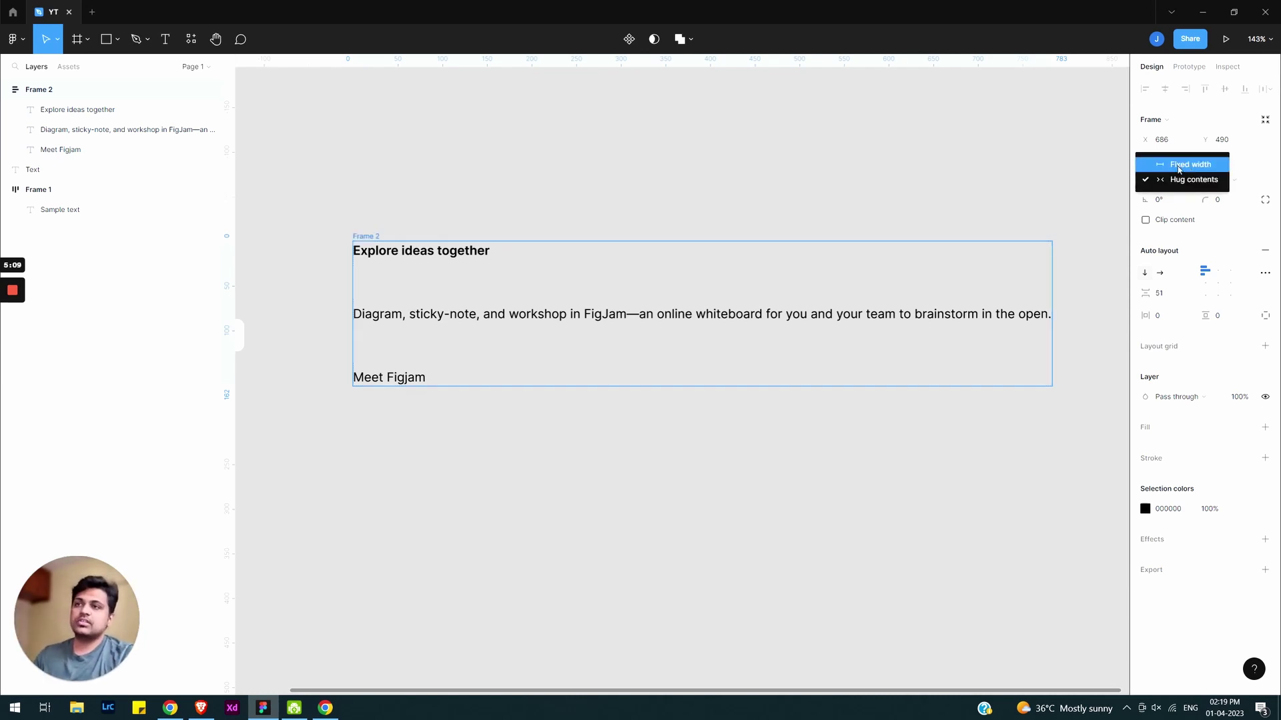
{"action": "left_click", "coordinate": [1179, 167]}
{"action": "left_click", "coordinate": [1165, 163]}
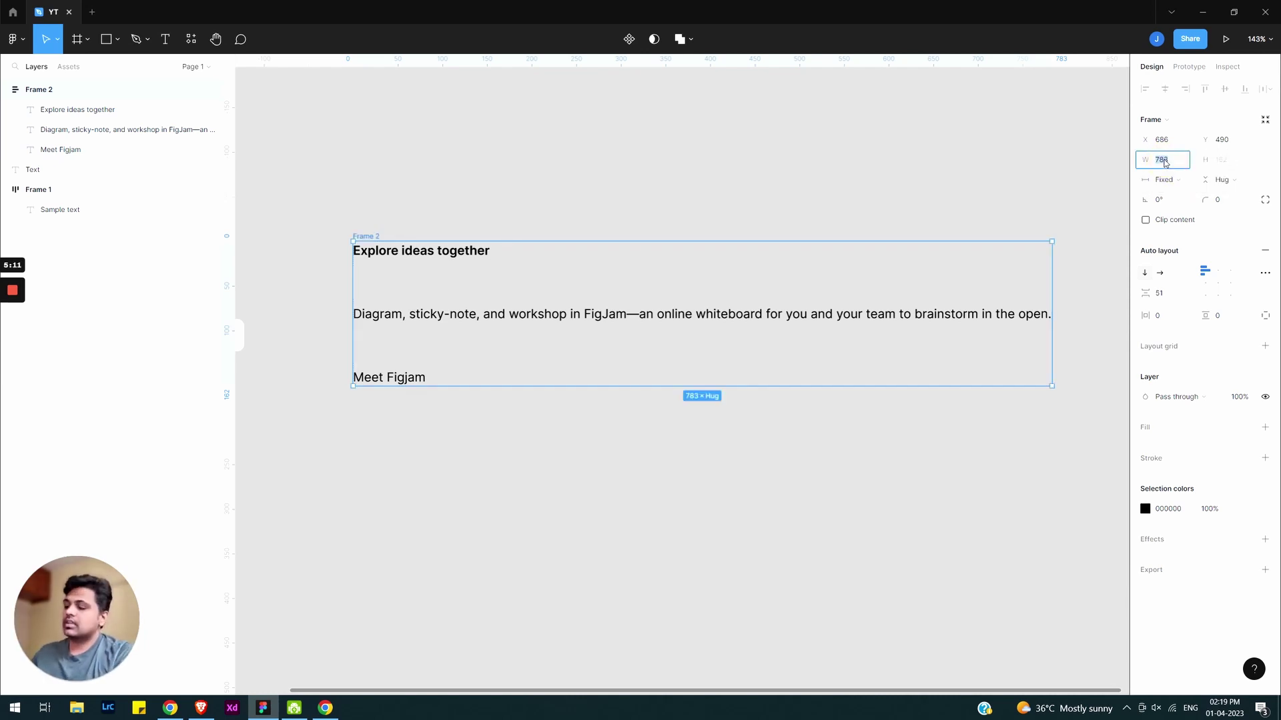
{"action": "type", "text": "400"}
{"action": "key", "text": "Return"}
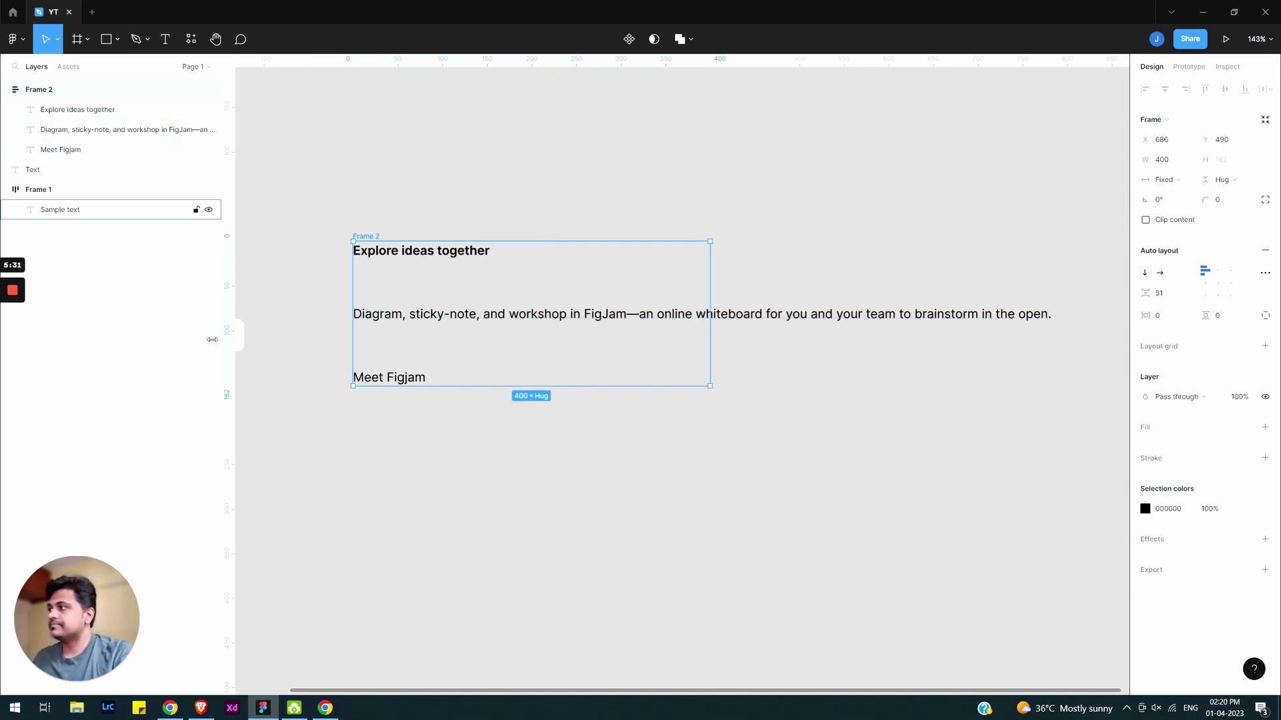
- Set the horizontal resizing of Frame 2's Diagram, sticky-note paragraph to Fill container
{"action": "left_click", "coordinate": [577, 318]}
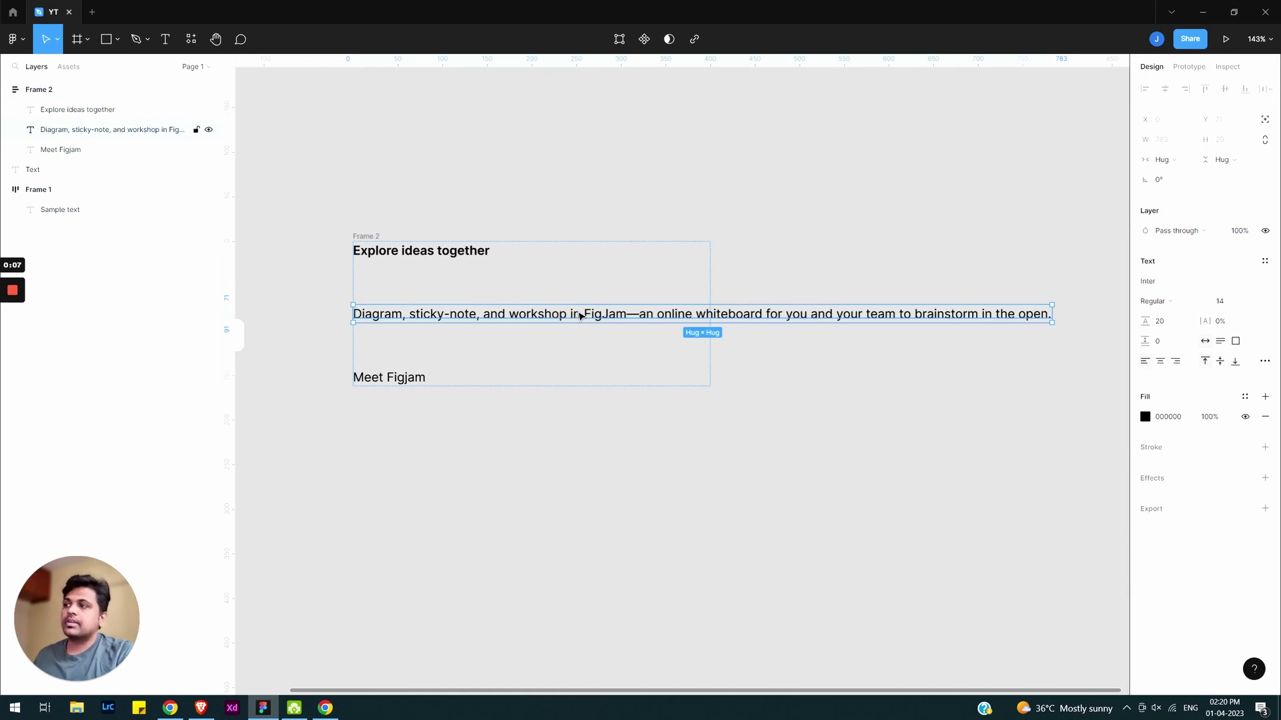
{"action": "left_click", "coordinate": [1162, 164]}
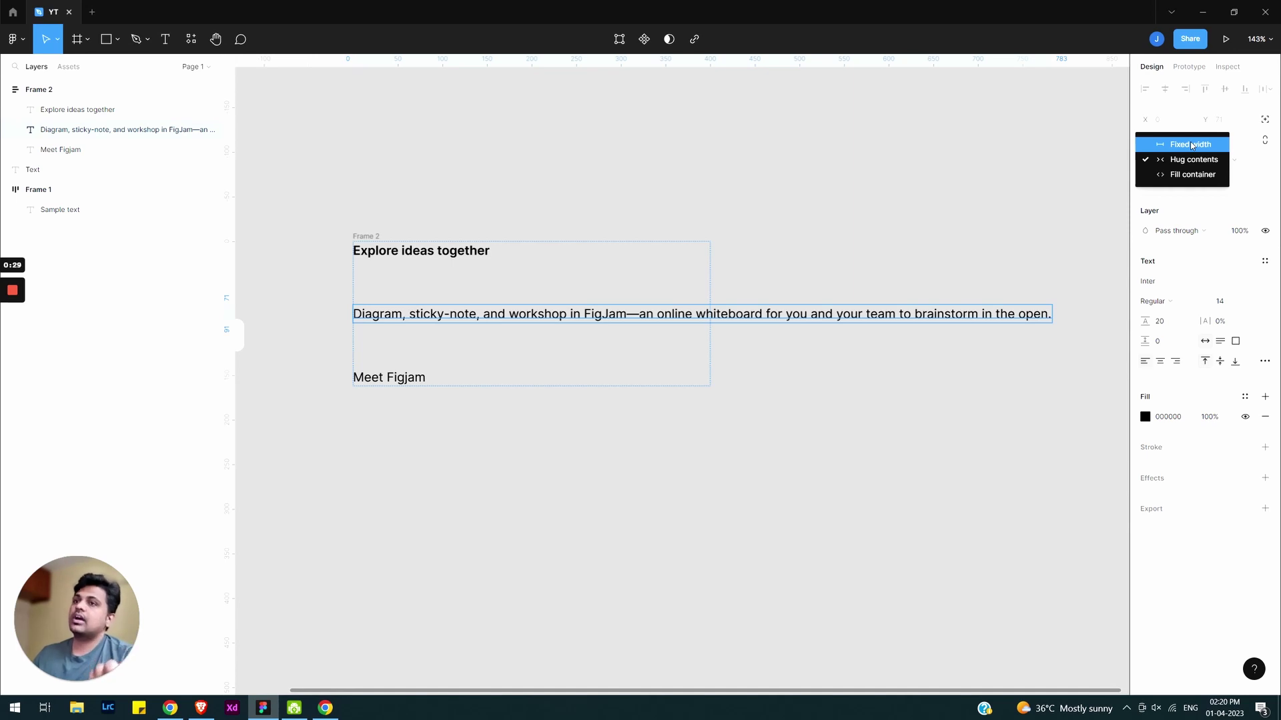
{"action": "left_click", "coordinate": [1174, 175]}
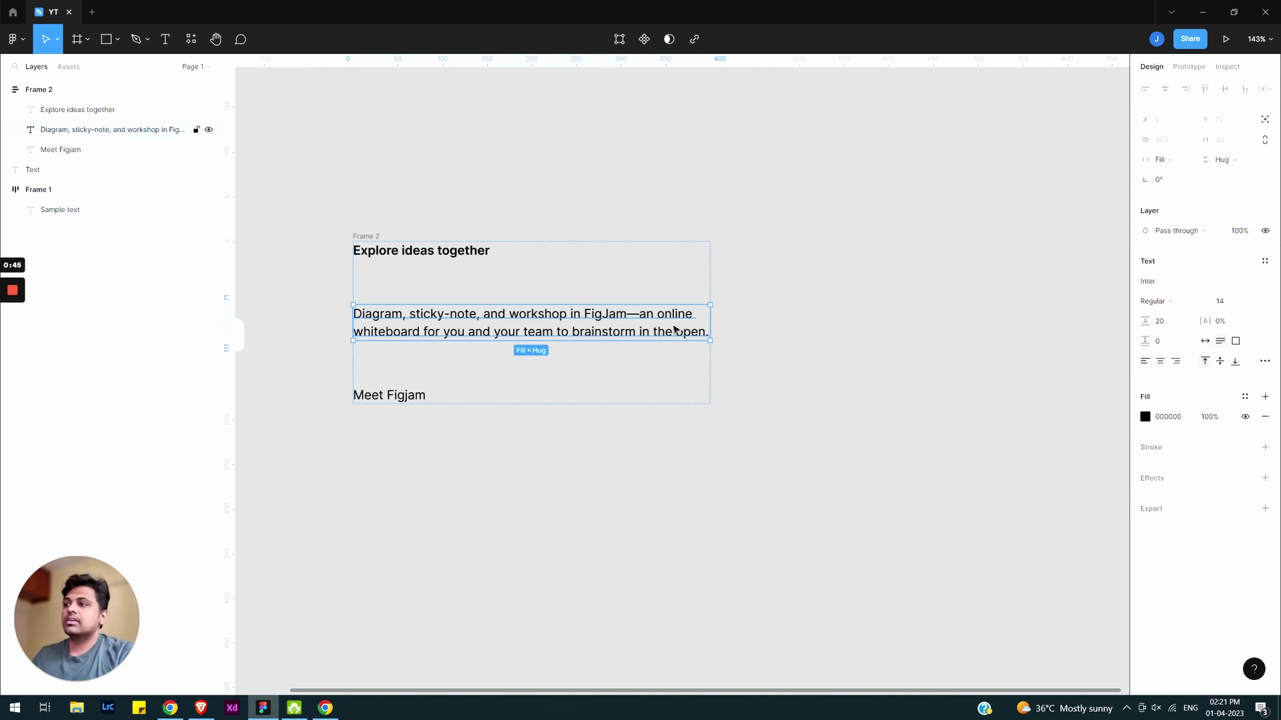
- Try a fixed width of 500 on the paragraph, and return its horizontal resizing to Fill container
{"action": "left_click", "coordinate": [1159, 159]}
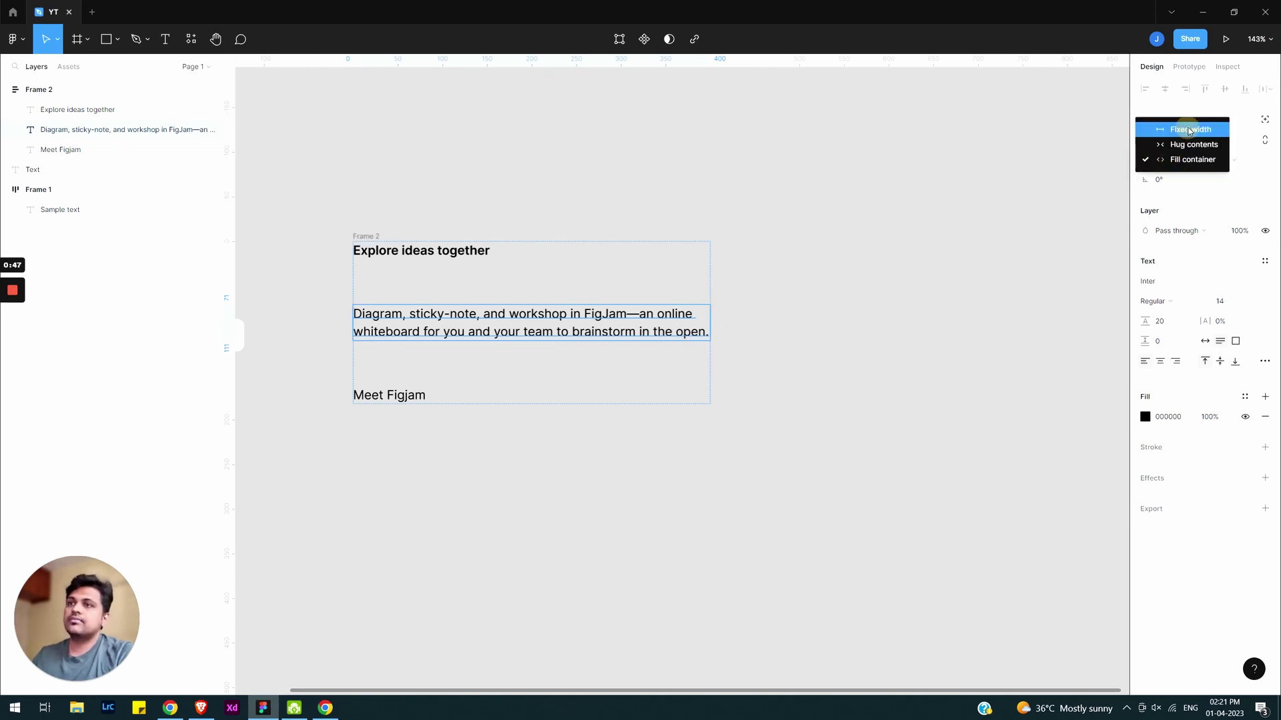
{"action": "left_click", "coordinate": [1189, 130]}
{"action": "left_click", "coordinate": [1169, 141]}
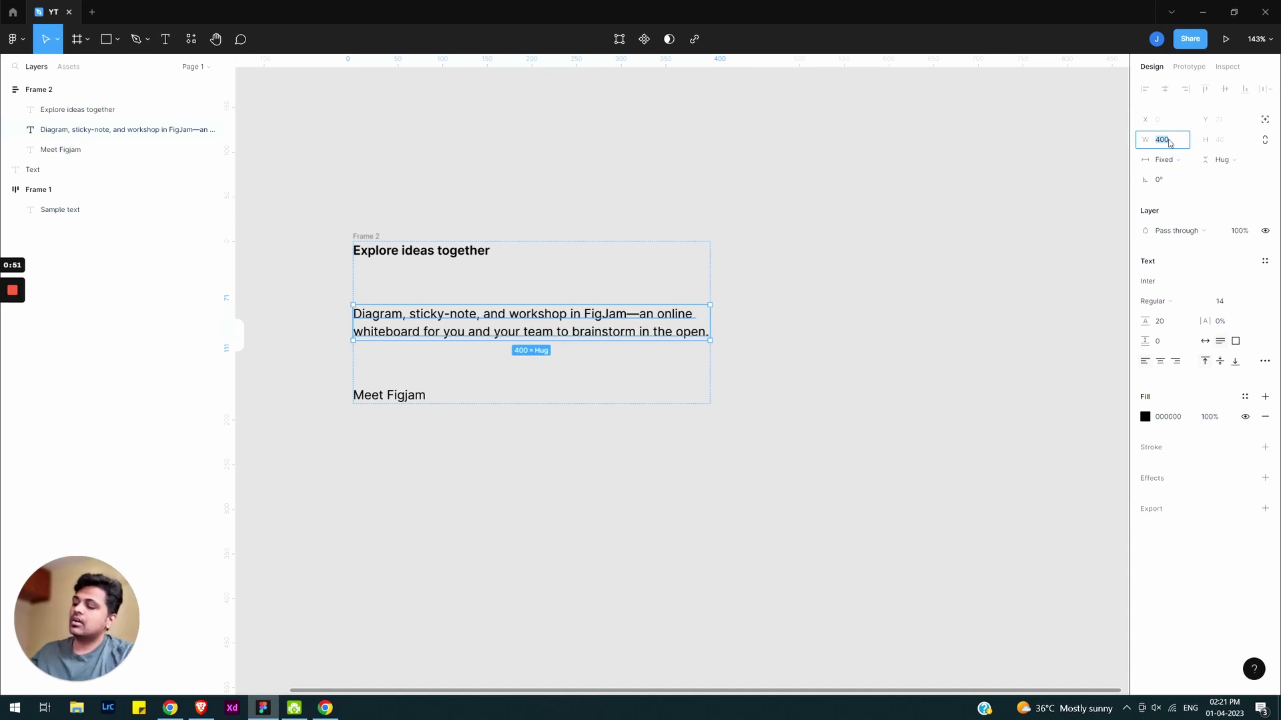
{"action": "type", "text": "500"}
{"action": "key", "text": "Return"}
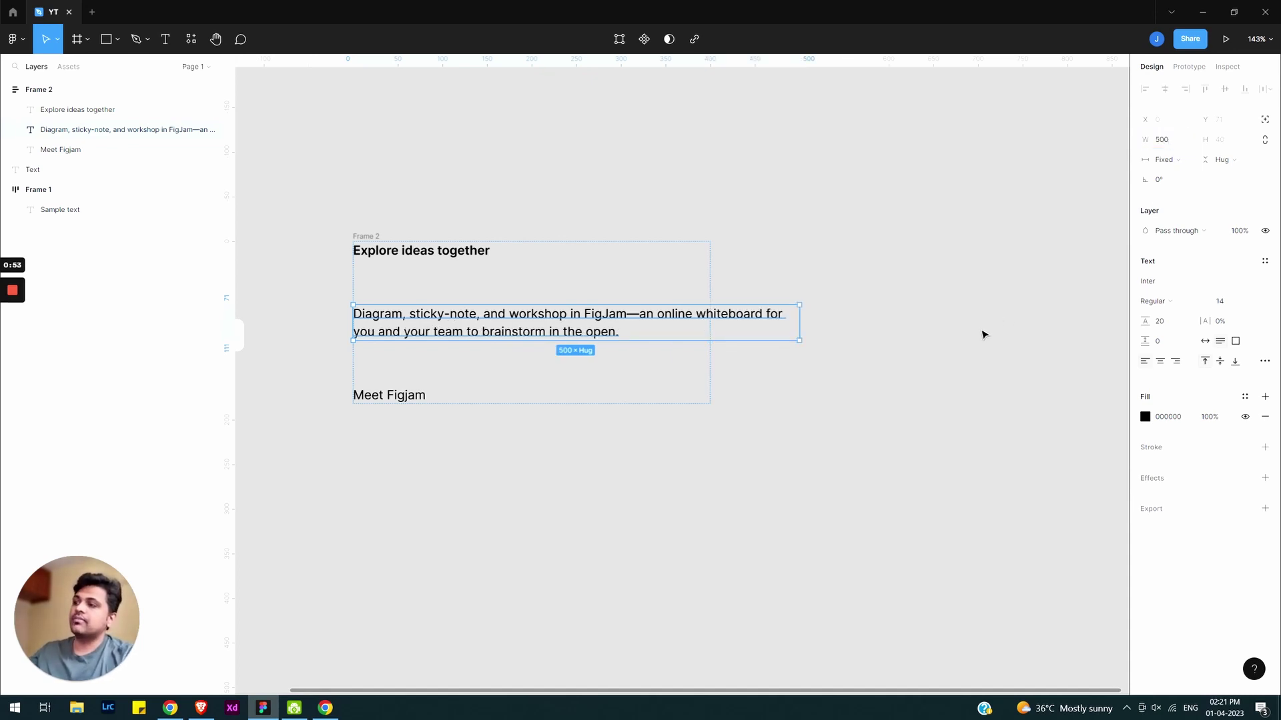
{"action": "left_click", "coordinate": [1176, 161]}
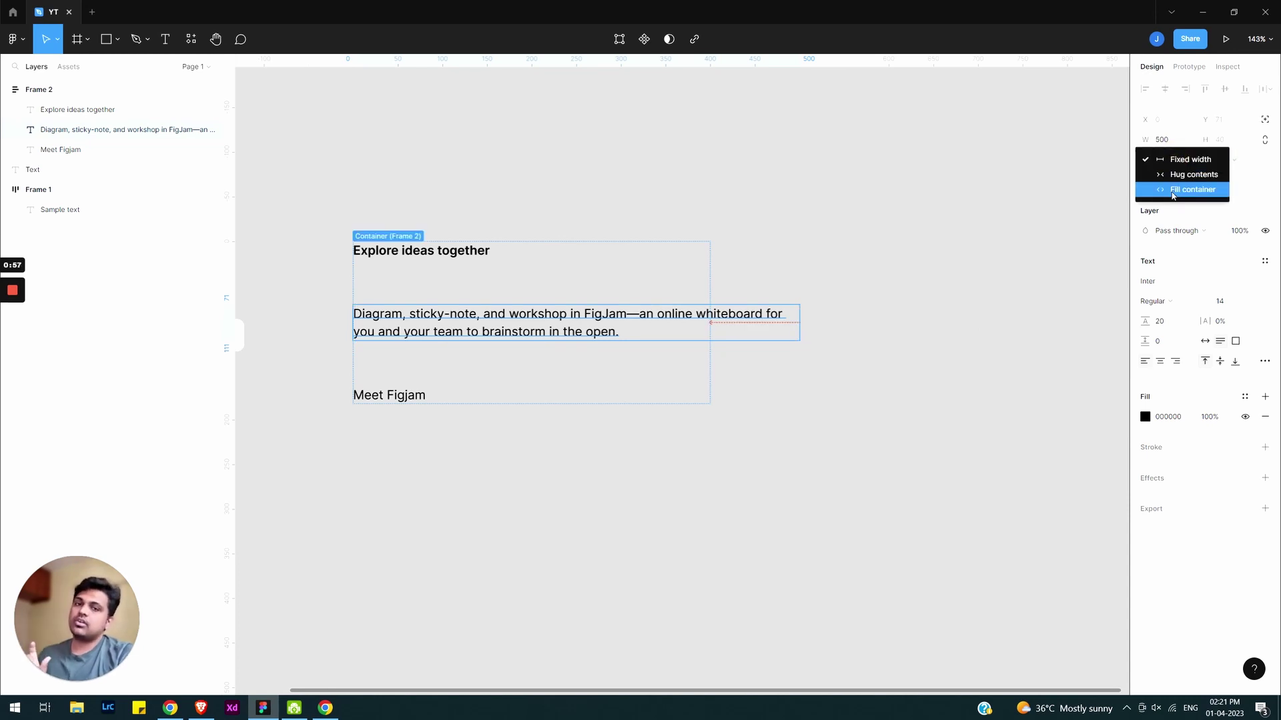
{"action": "left_click", "coordinate": [1172, 193]}
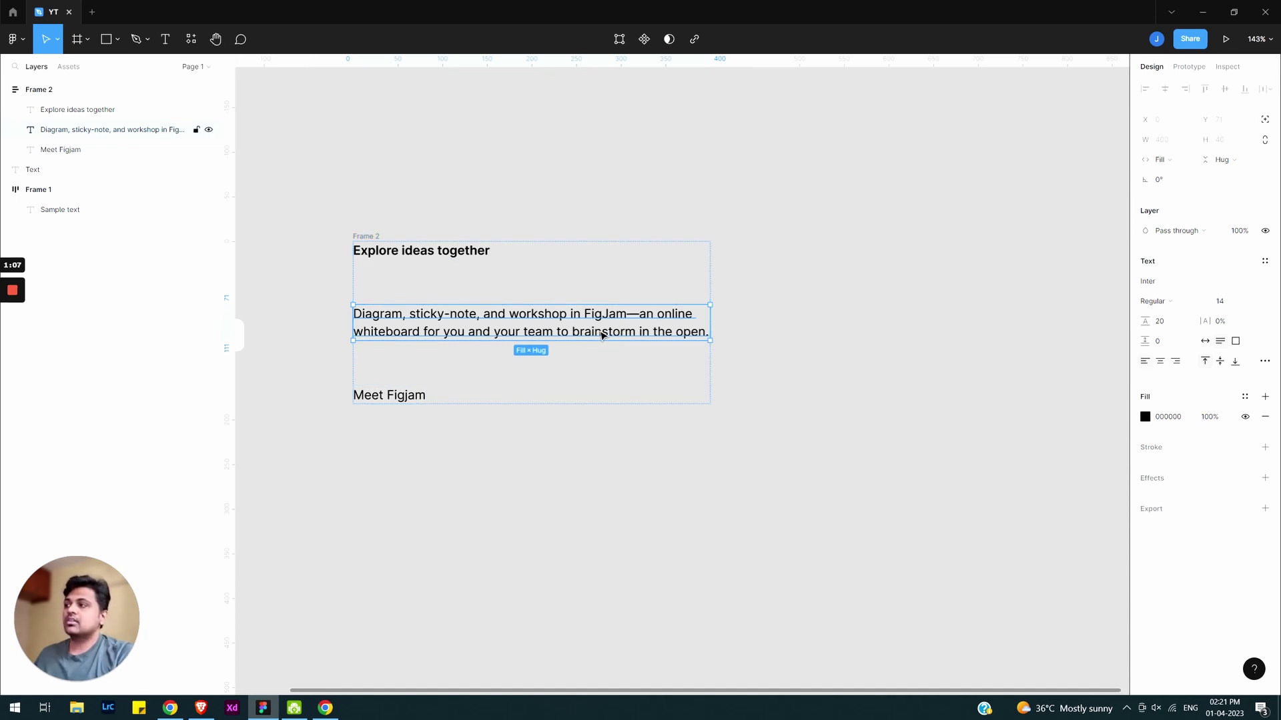
- Set the vertical spacing between Frame 2's items to 24 and move the frame to about X 771, Y 501
{"action": "left_click", "coordinate": [561, 294]}
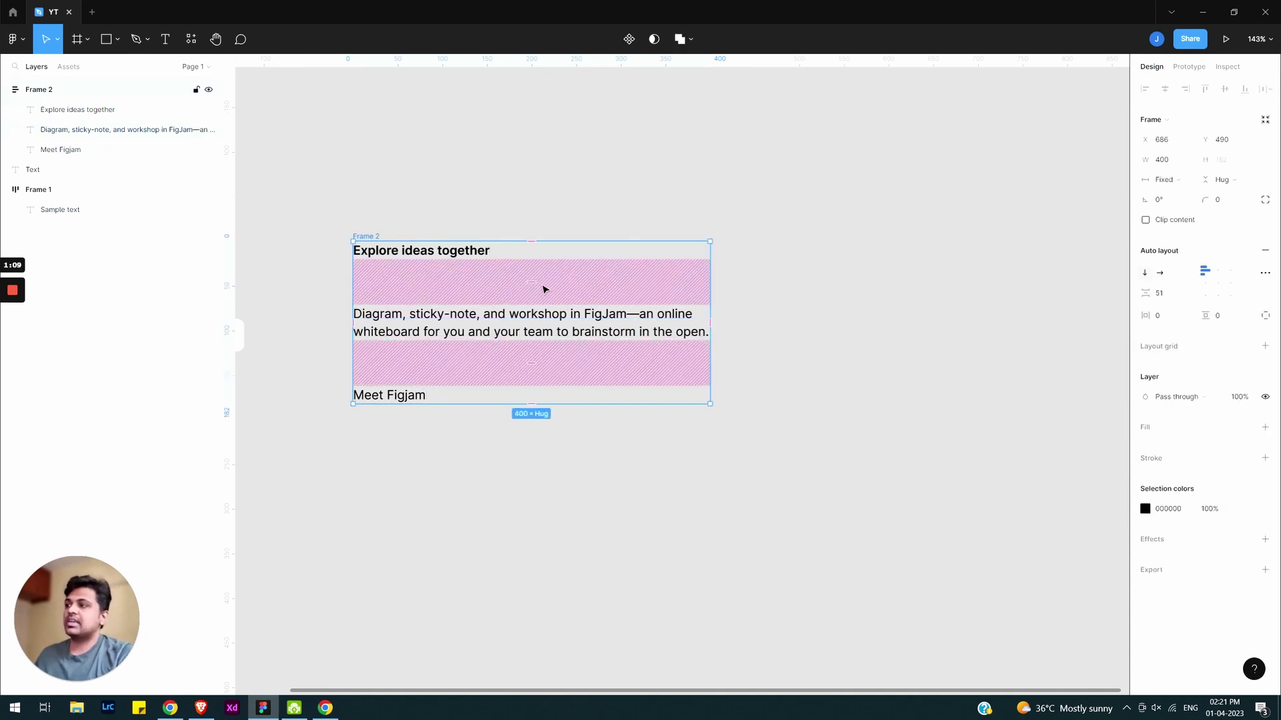
{"action": "left_click", "coordinate": [1181, 295]}
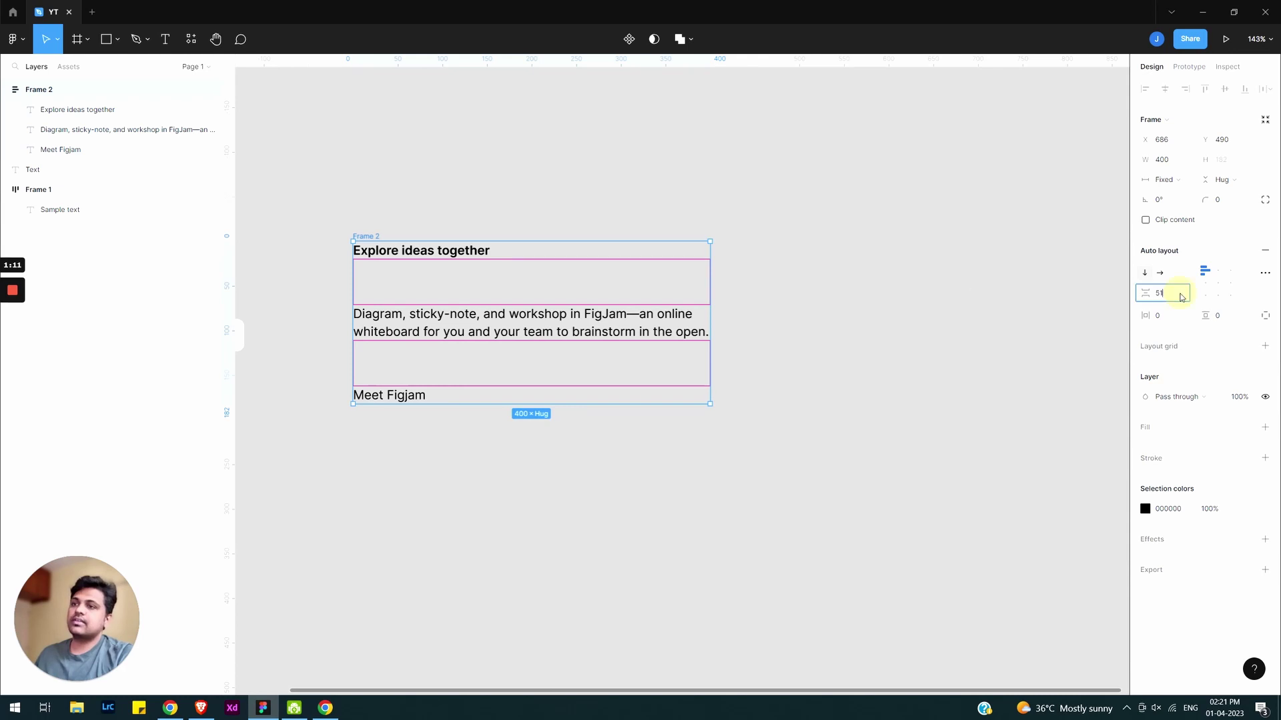
{"action": "type", "text": "24"}
{"action": "key", "text": "Return"}
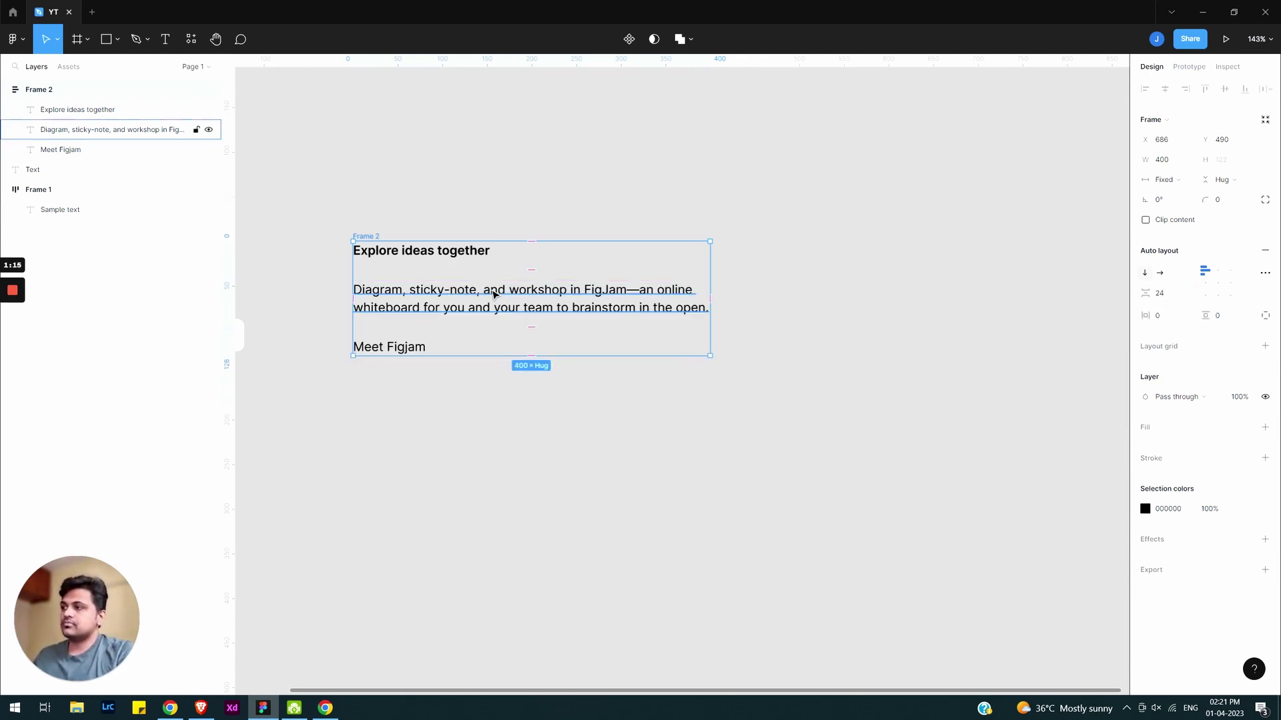
{"action": "left_click_drag", "start_coordinate": [497, 294], "coordinate": [574, 304]}
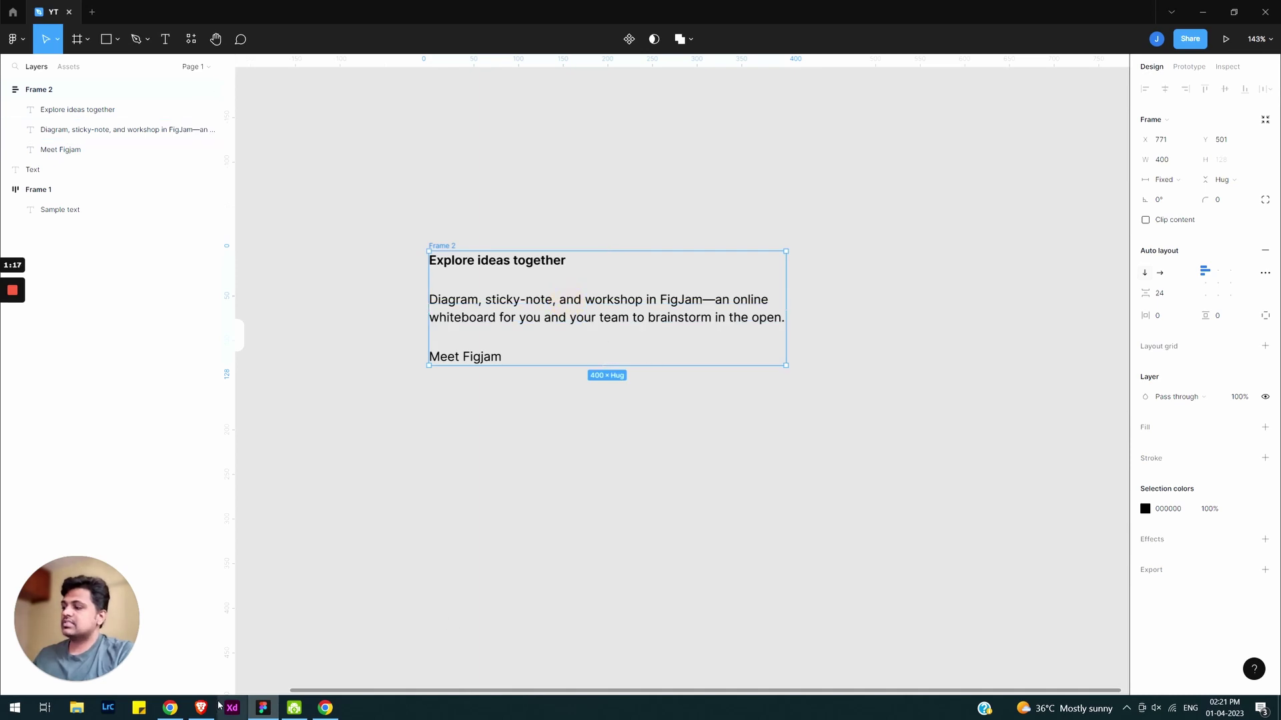
- Switch to Chrome and inspect the homepage's Explore ideas together heading in DevTools to check its bottom margin
{"action": "left_click", "coordinate": [170, 709]}
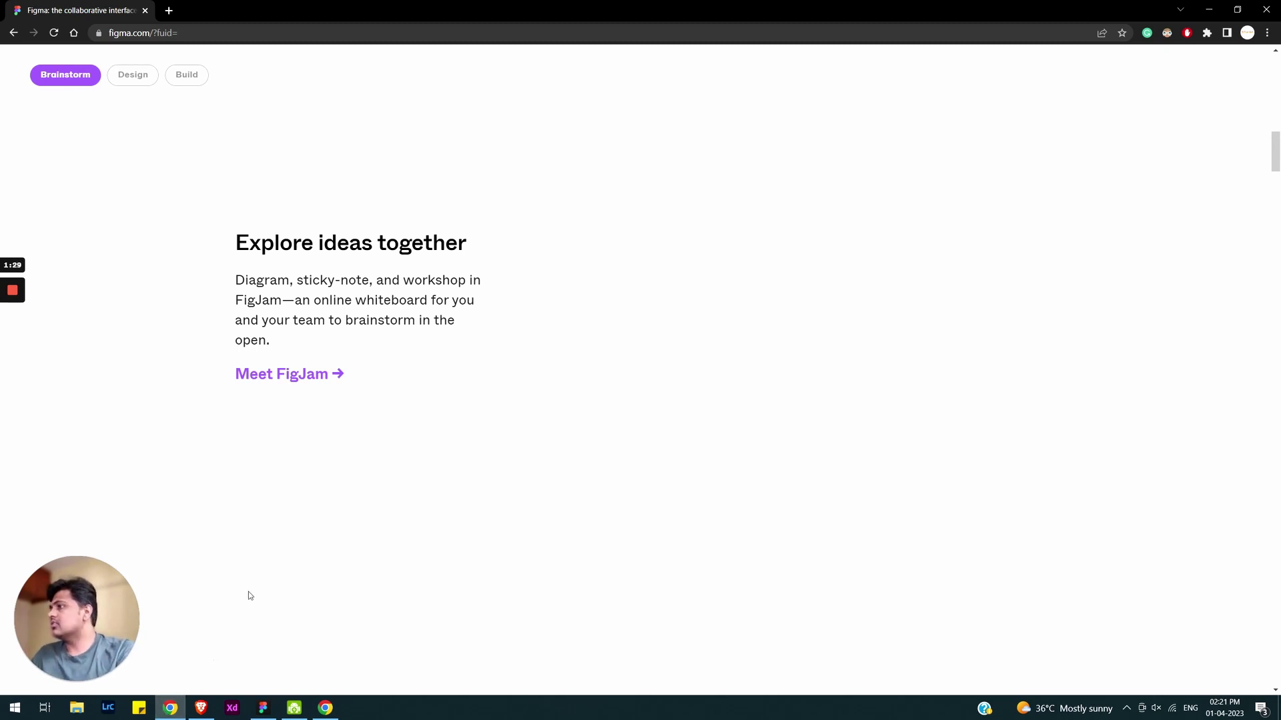
{"action": "right_click", "coordinate": [326, 242]}
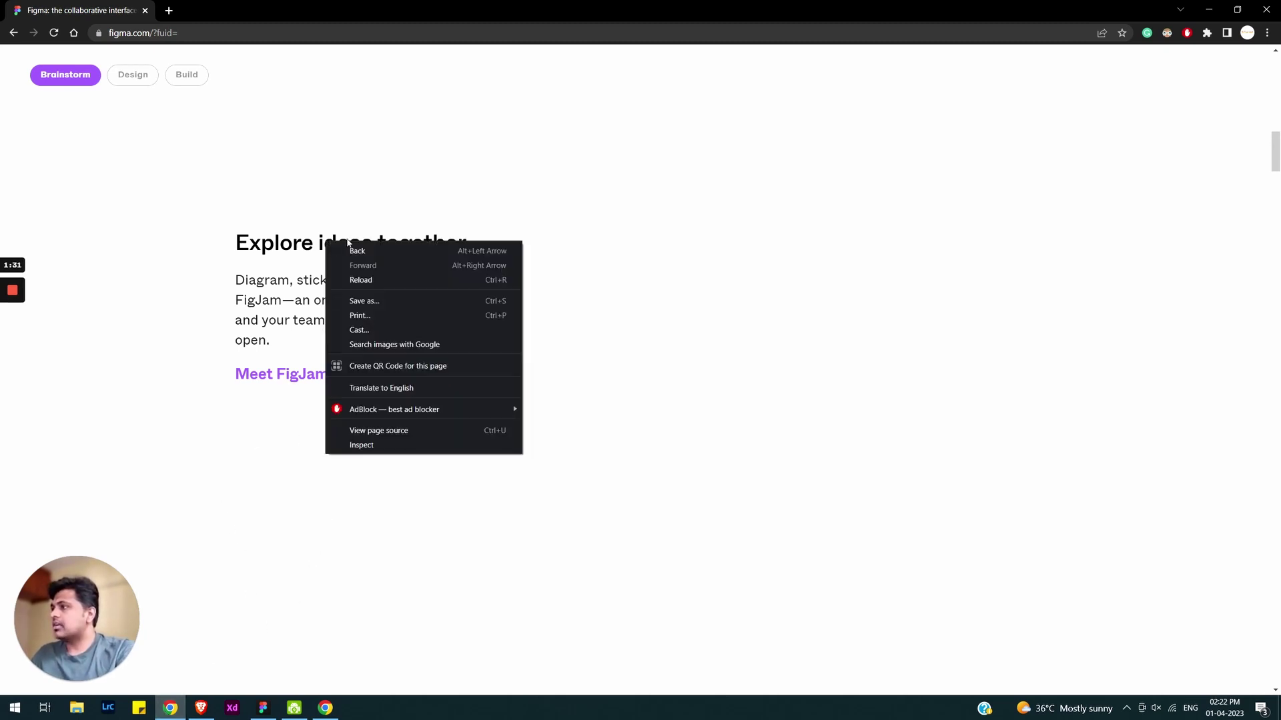
{"action": "left_click", "coordinate": [361, 445]}
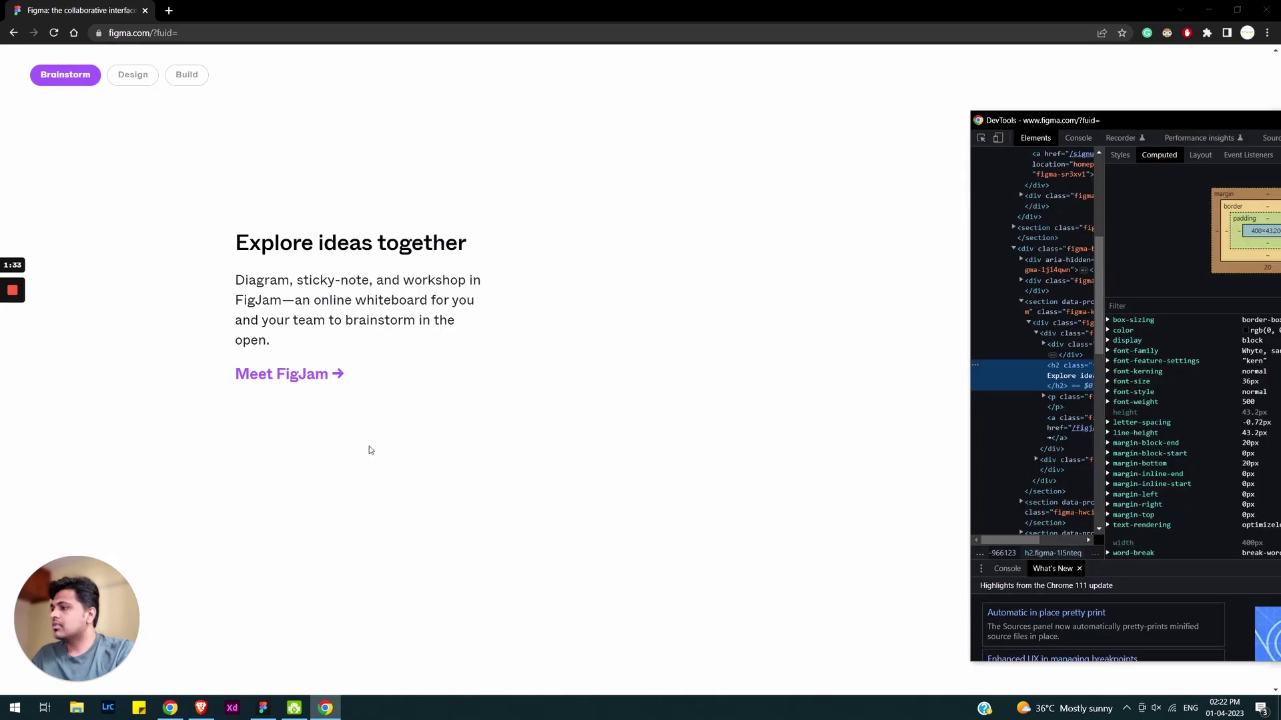
{"action": "left_click", "coordinate": [981, 138]}
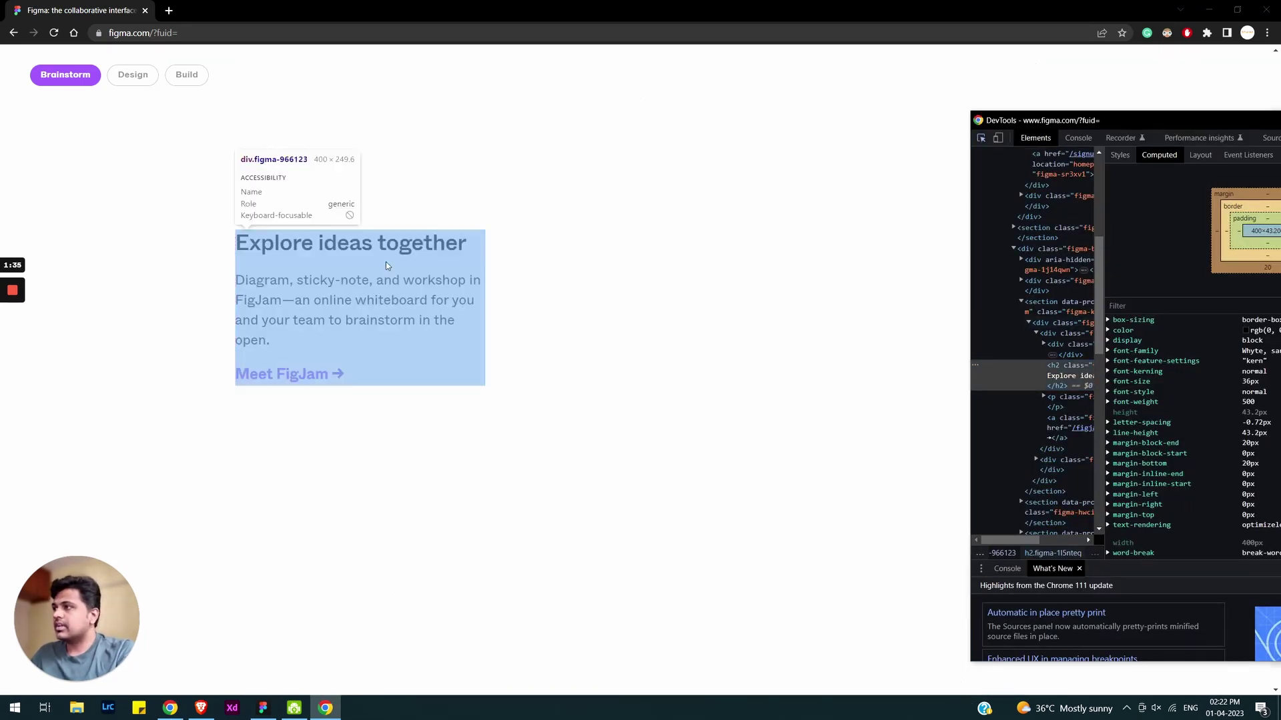
{"action": "left_click", "coordinate": [398, 253]}
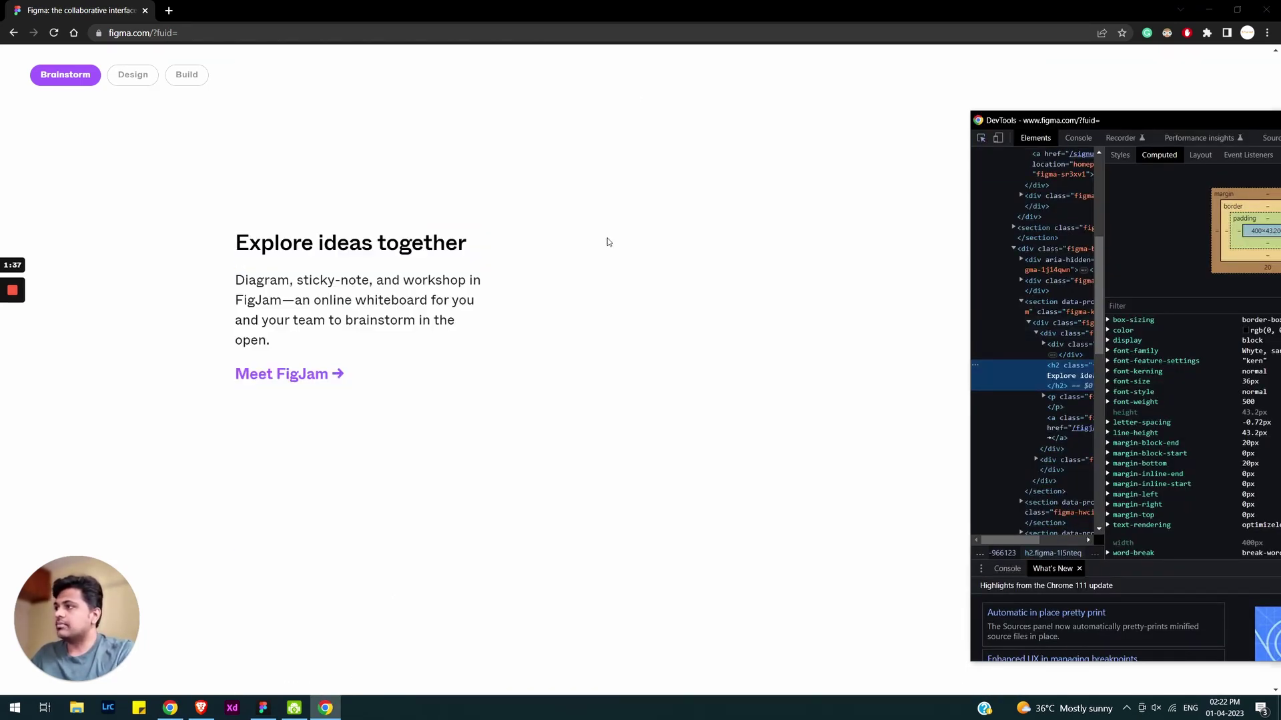
{"action": "left_click_drag", "start_coordinate": [1132, 120], "coordinate": [1012, 115]}
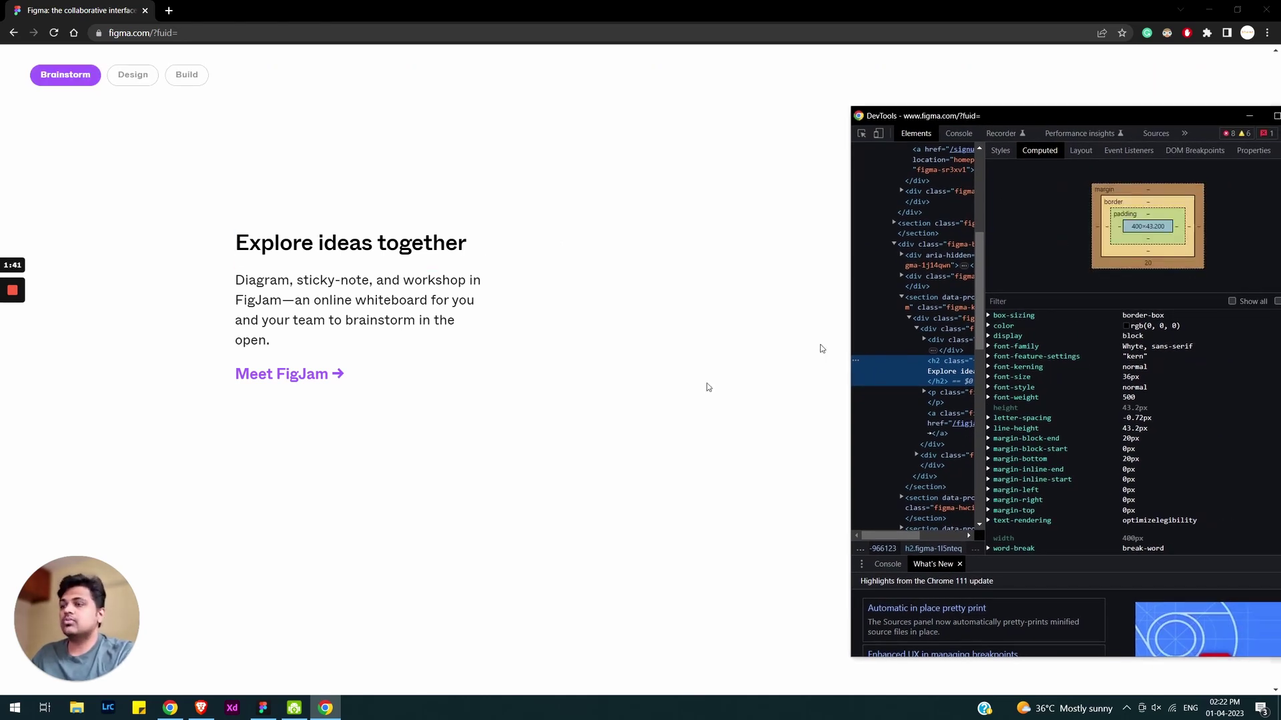
- Switch back to Figma and set the vertical spacing between Frame 2's items to 20
{"action": "left_click", "coordinate": [263, 708]}
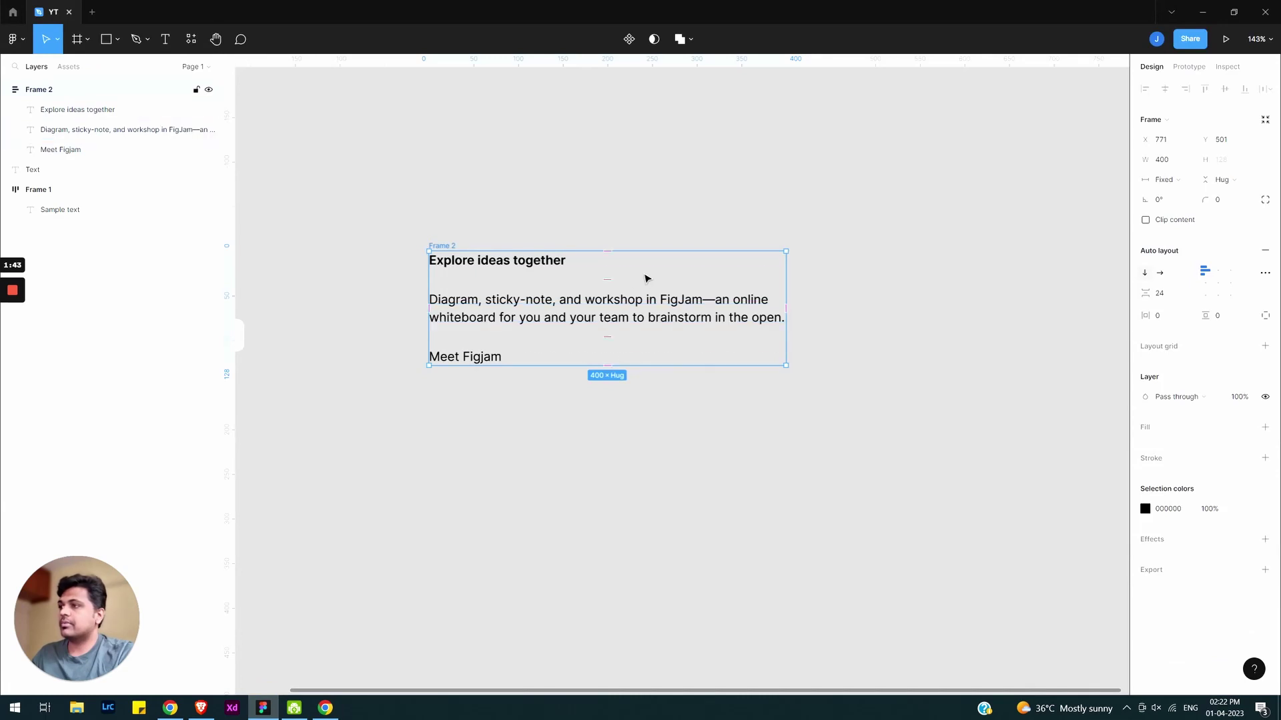
{"action": "left_click", "coordinate": [1167, 296]}
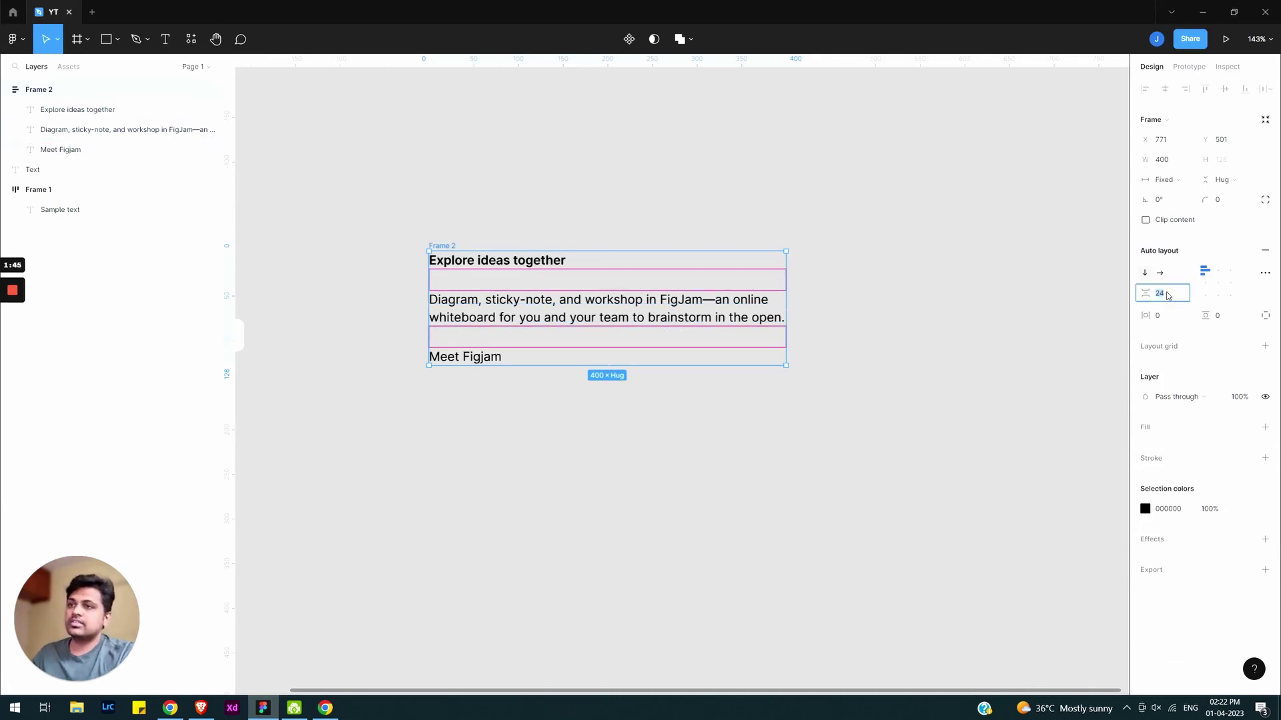
{"action": "type", "text": "20"}
{"action": "key", "text": "Return"}
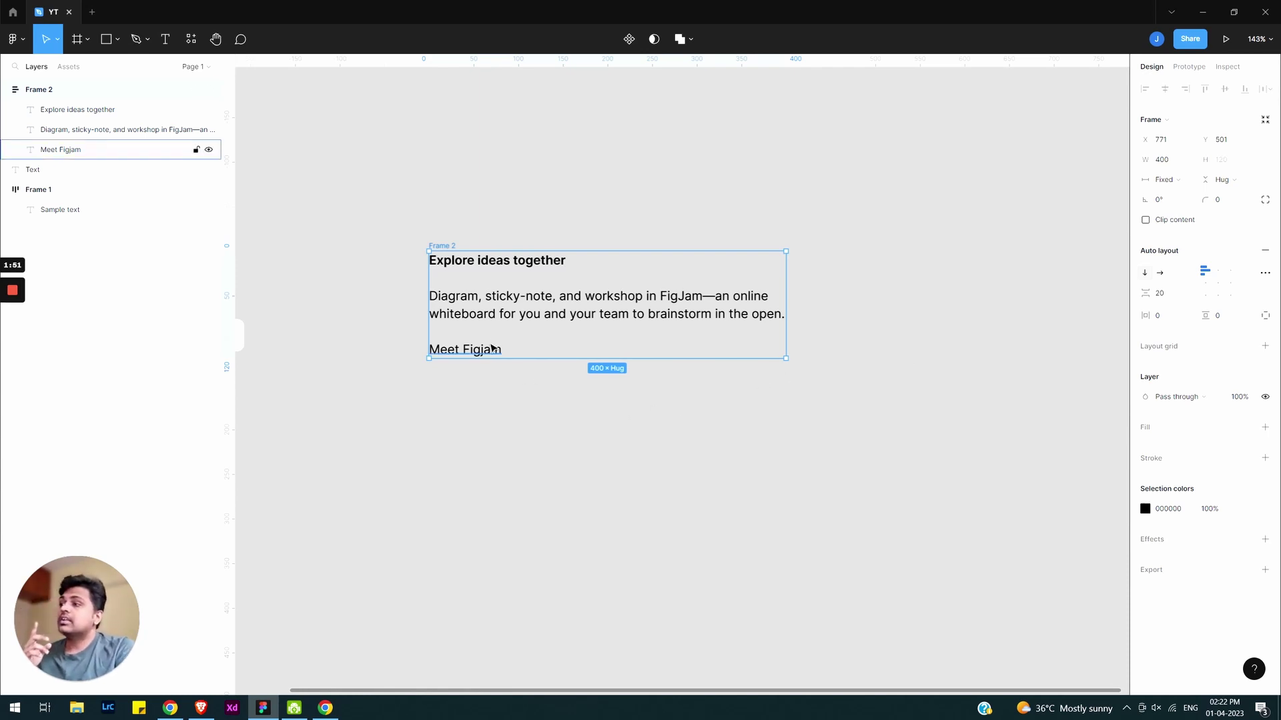
- Set the font size of the Explore ideas together heading to 18
{"action": "left_click", "coordinate": [517, 263]}
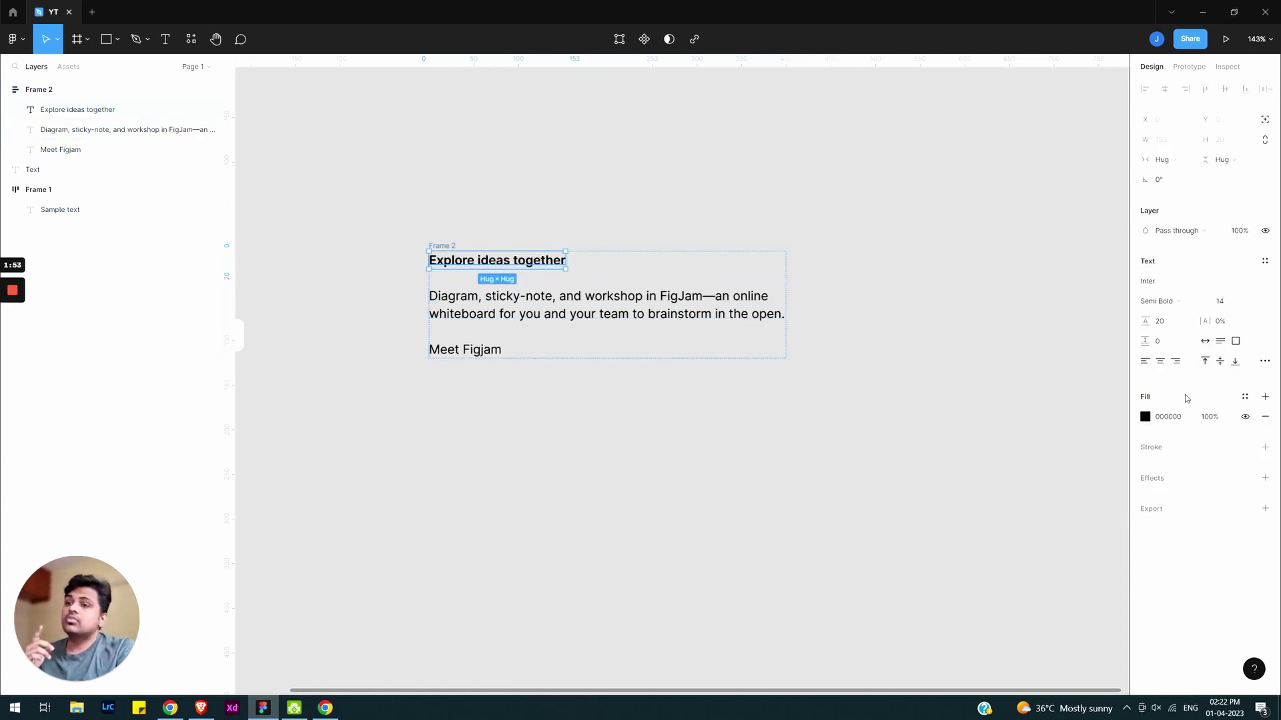
{"action": "left_click", "coordinate": [1227, 306]}
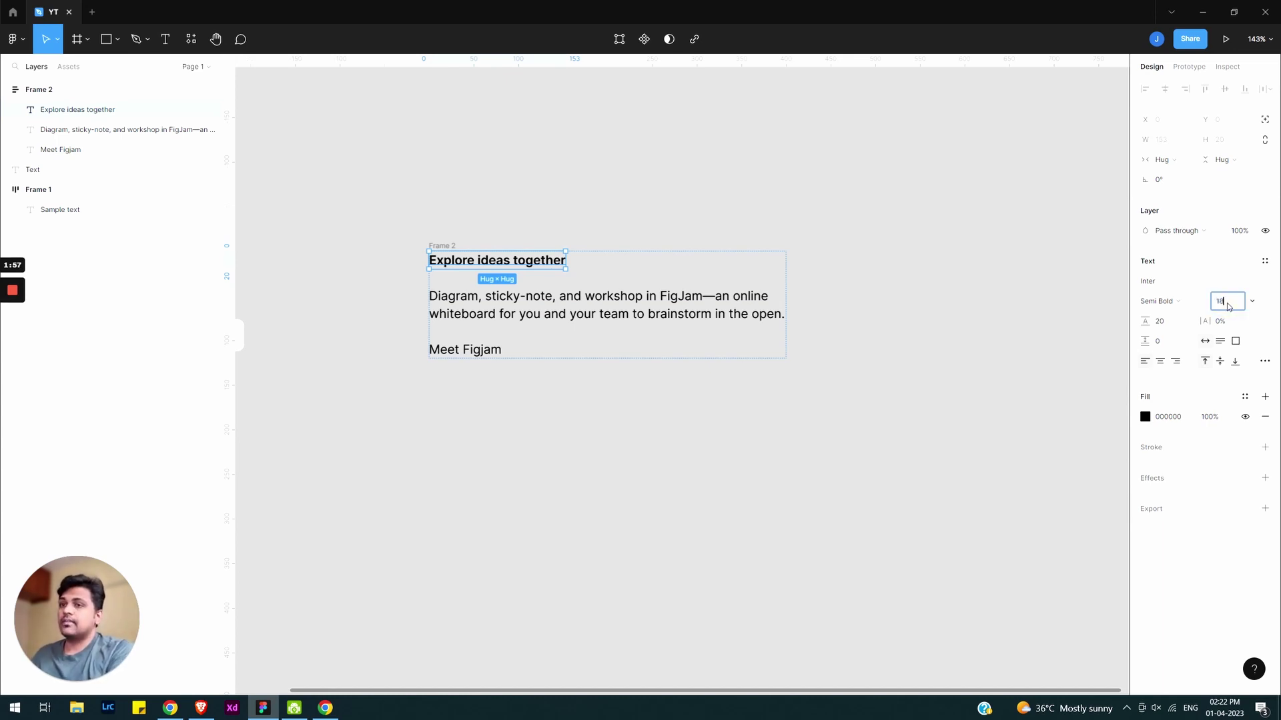
{"action": "type", "text": "18"}
{"action": "key", "text": "Return"}
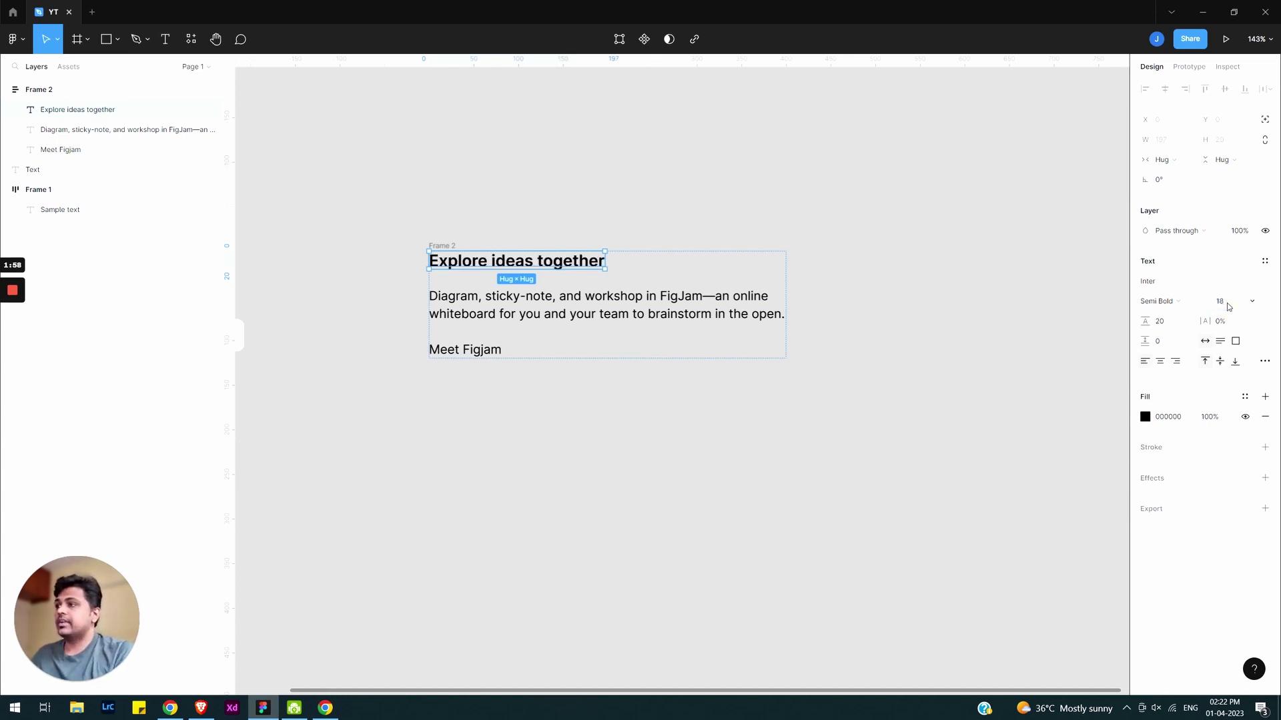
{"action": "left_click", "coordinate": [722, 318]}
- Change the Meet Figjam text's fill from black to a magenta purple, D43FCF
{"action": "left_click", "coordinate": [475, 353]}
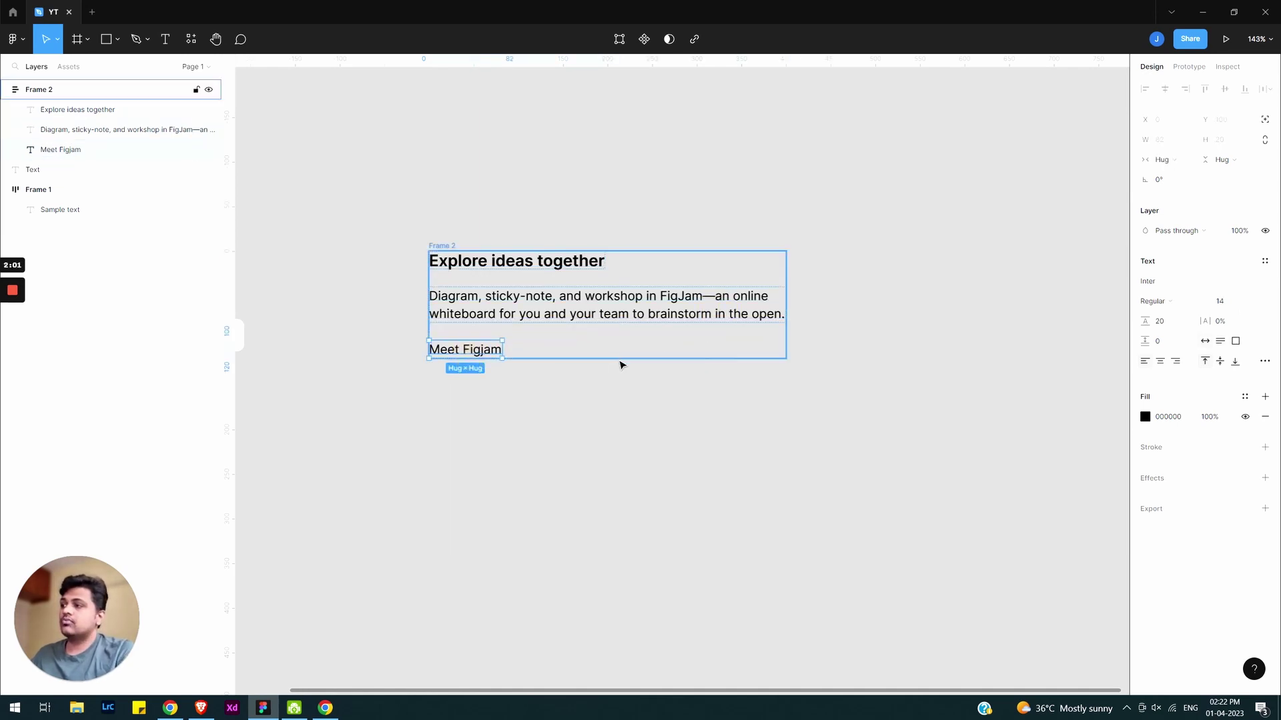
{"action": "left_click", "coordinate": [1145, 418]}
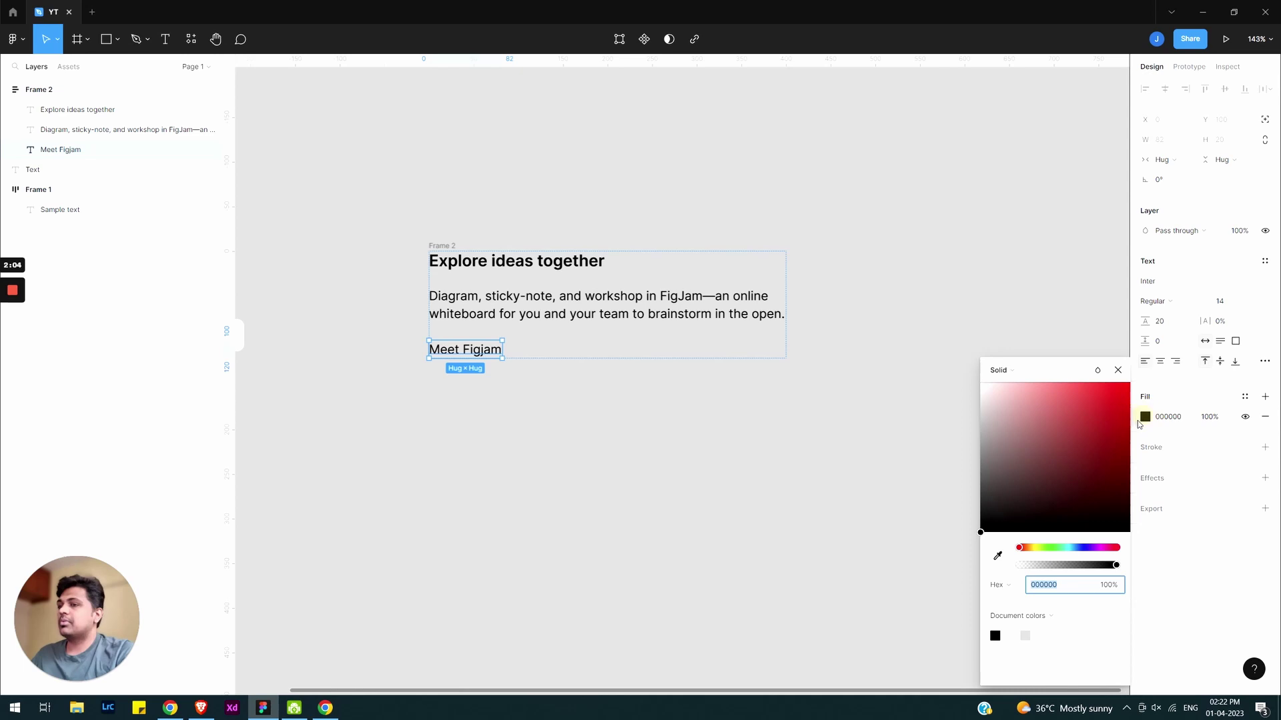
{"action": "left_click", "coordinate": [1096, 549]}
{"action": "left_click", "coordinate": [1101, 549]}
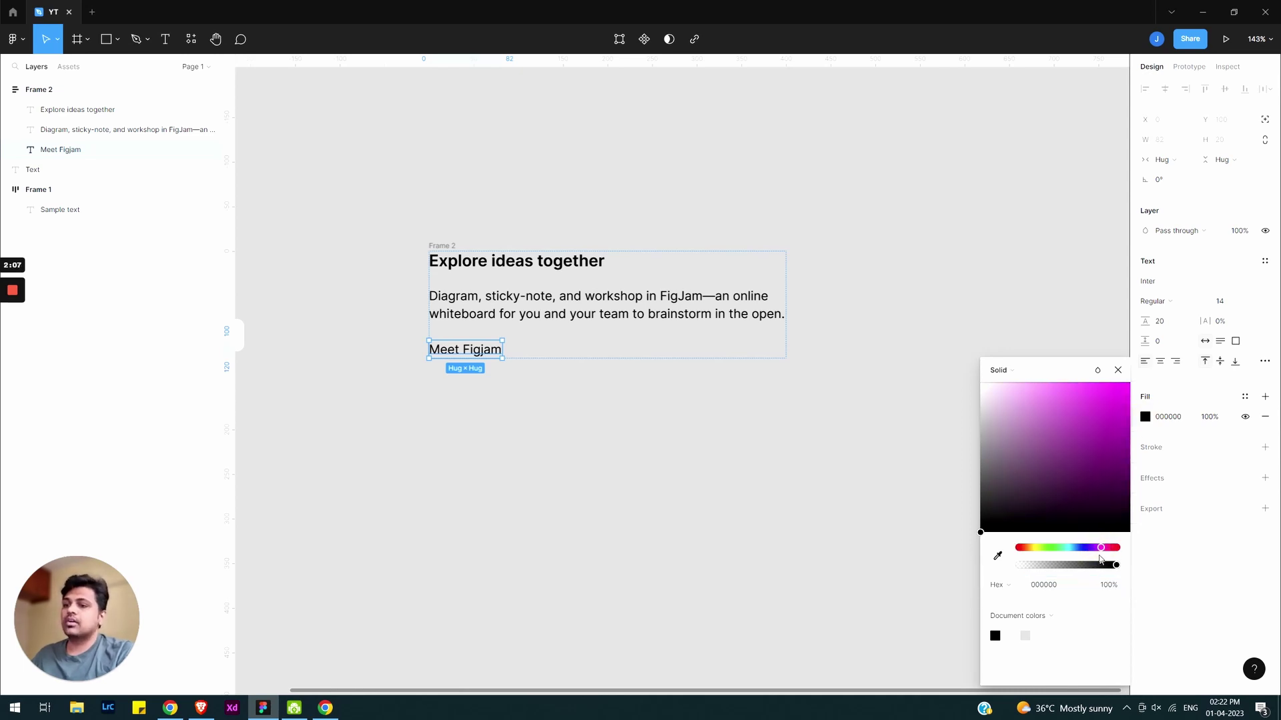
{"action": "left_click_drag", "start_coordinate": [1094, 443], "coordinate": [1083, 409]}
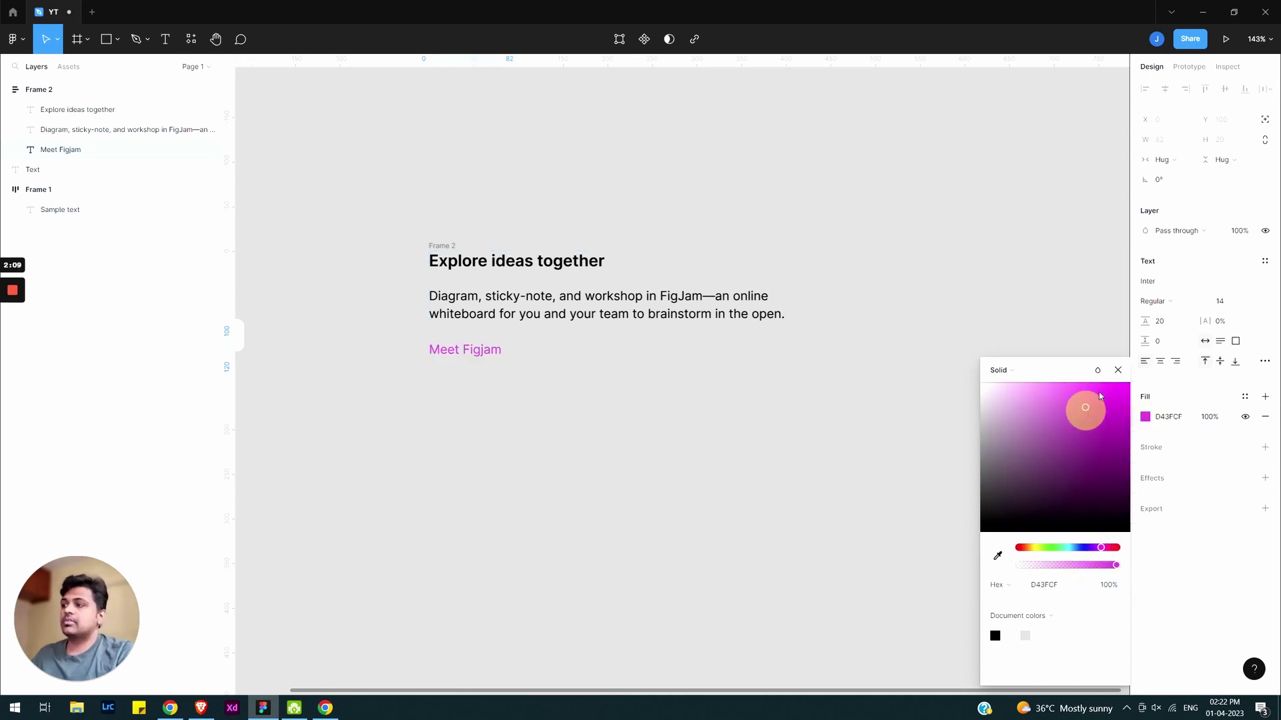
{"action": "left_click", "coordinate": [1104, 373]}
- Rename Frame 2 as Text box
{"action": "left_click", "coordinate": [446, 242]}
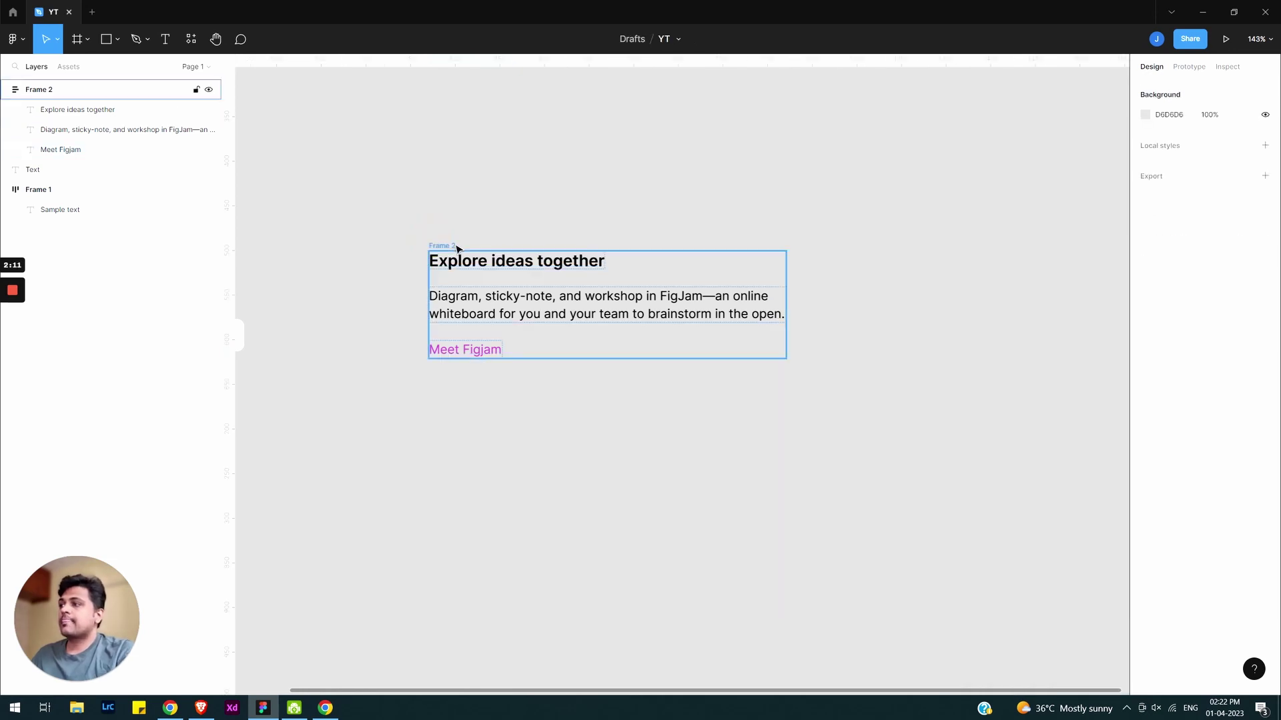
{"action": "left_click", "coordinate": [453, 248]}
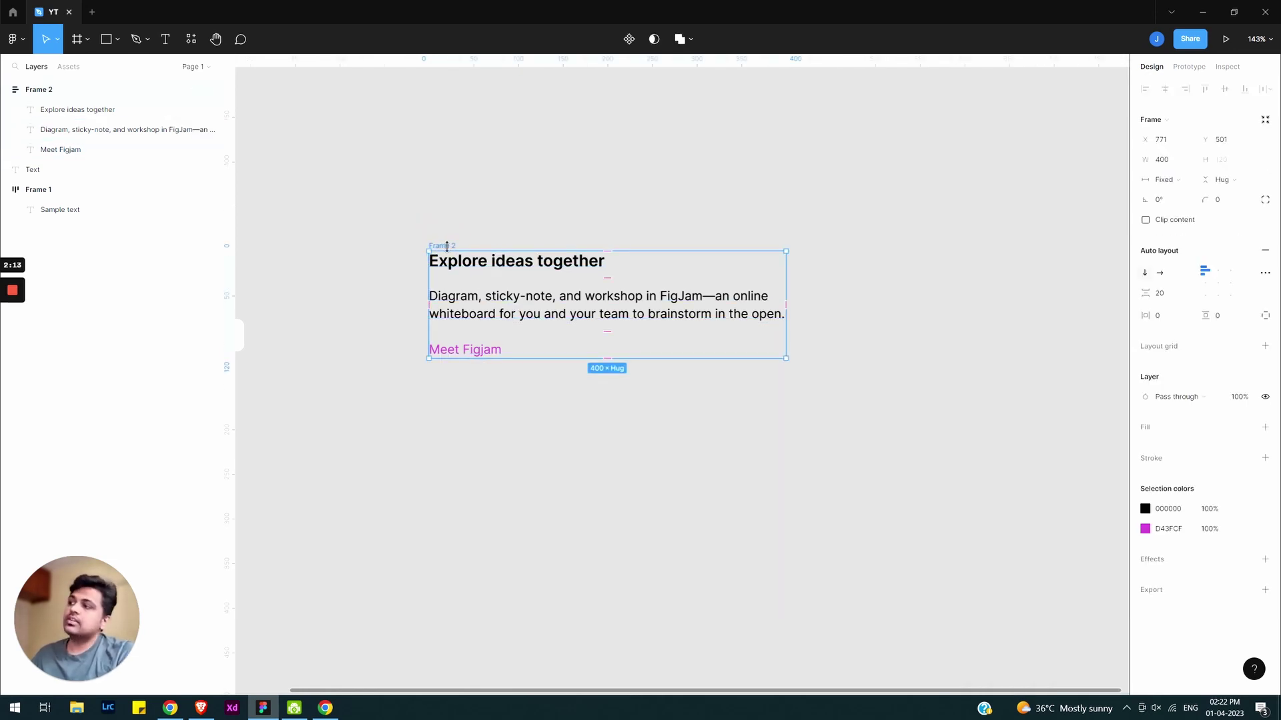
{"action": "left_click", "coordinate": [448, 247]}
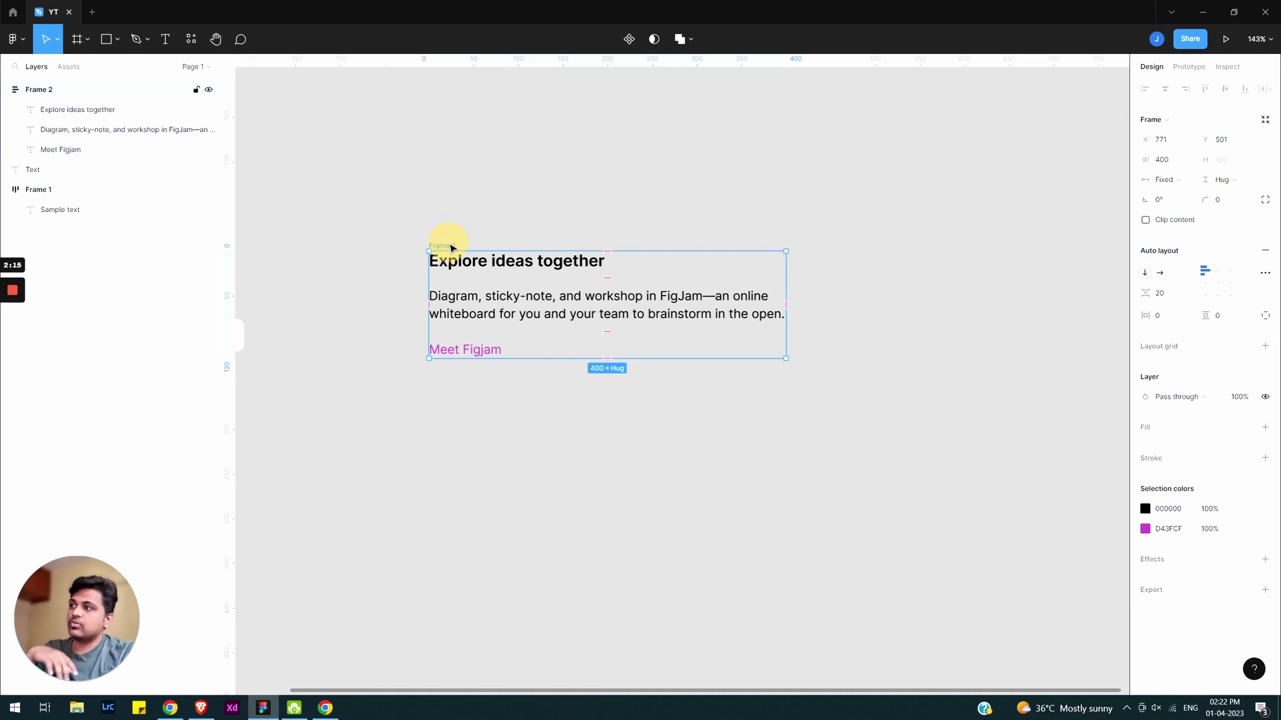
{"action": "double_click", "coordinate": [448, 248]}
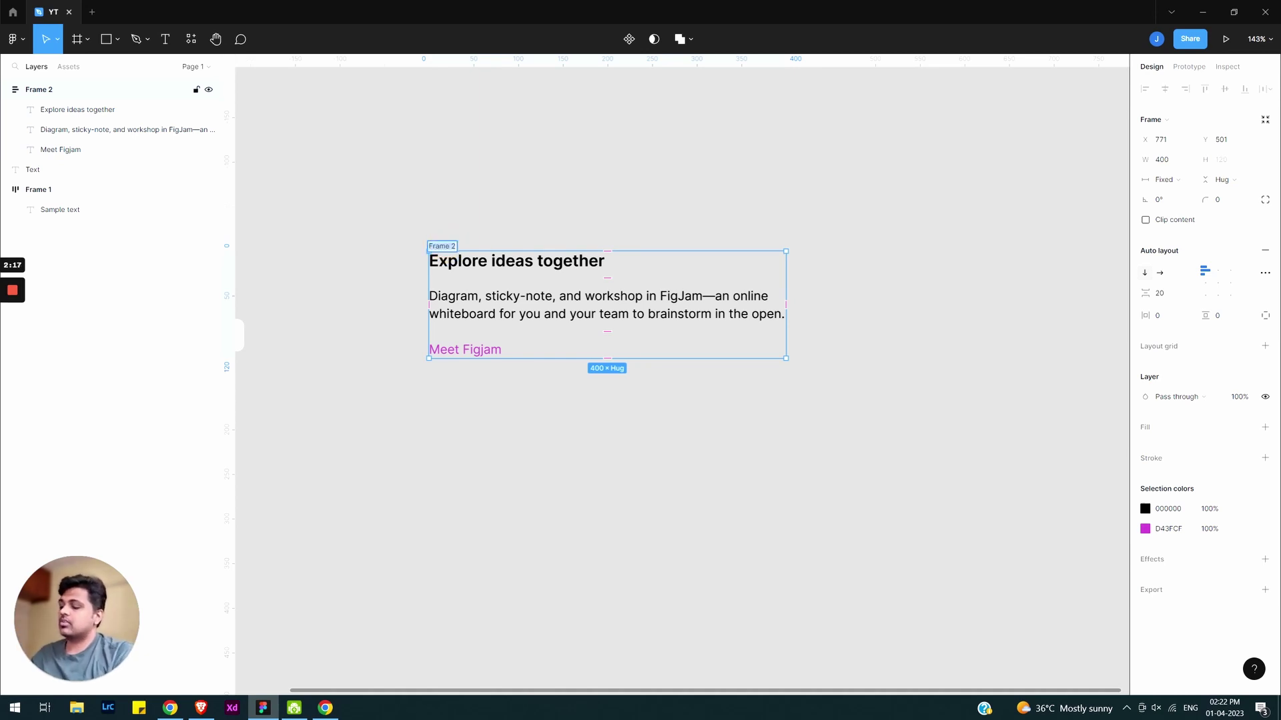
{"action": "type", "text": "Te"}
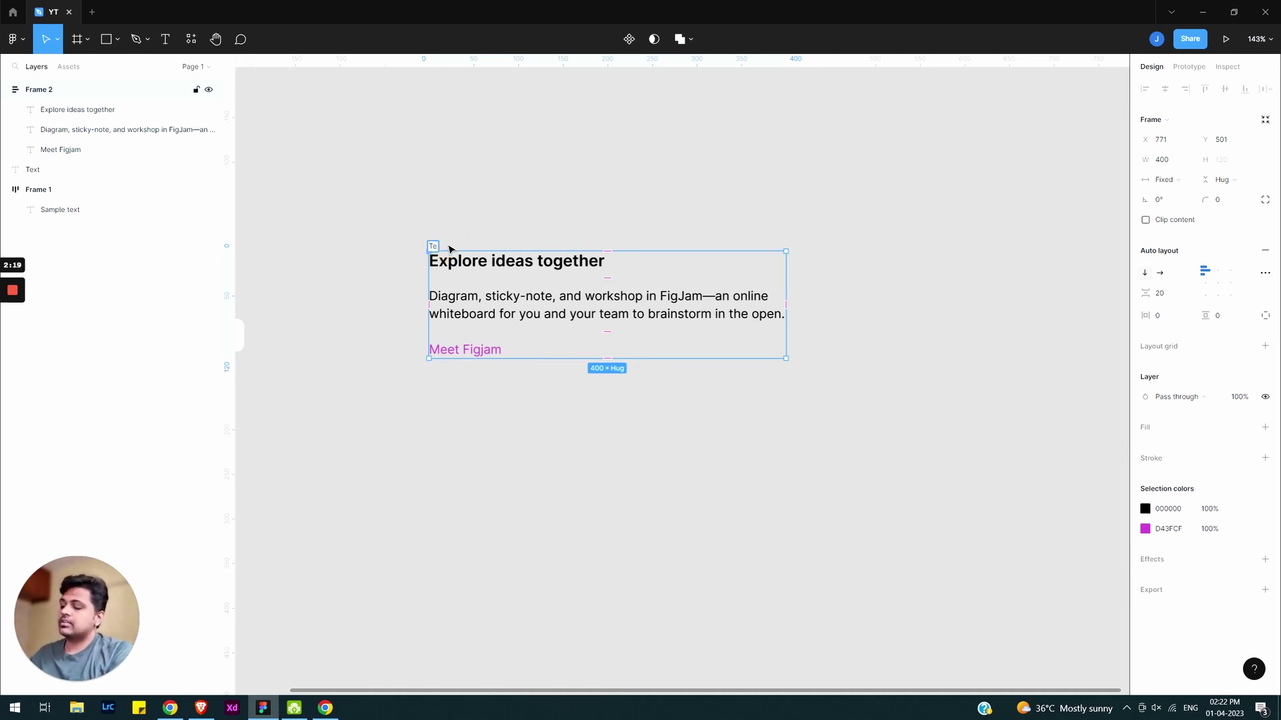
{"action": "type", "text": "xt"}
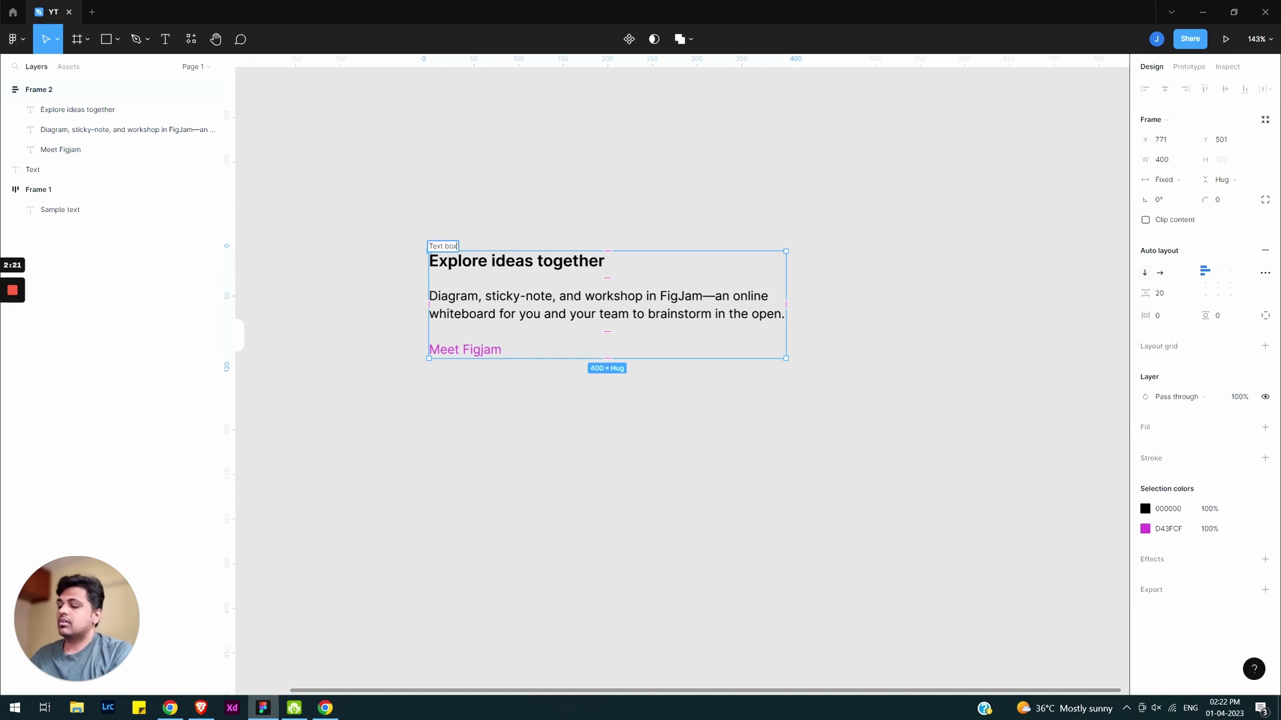
{"action": "type", "text": " box"}
{"action": "key", "text": "Return"}
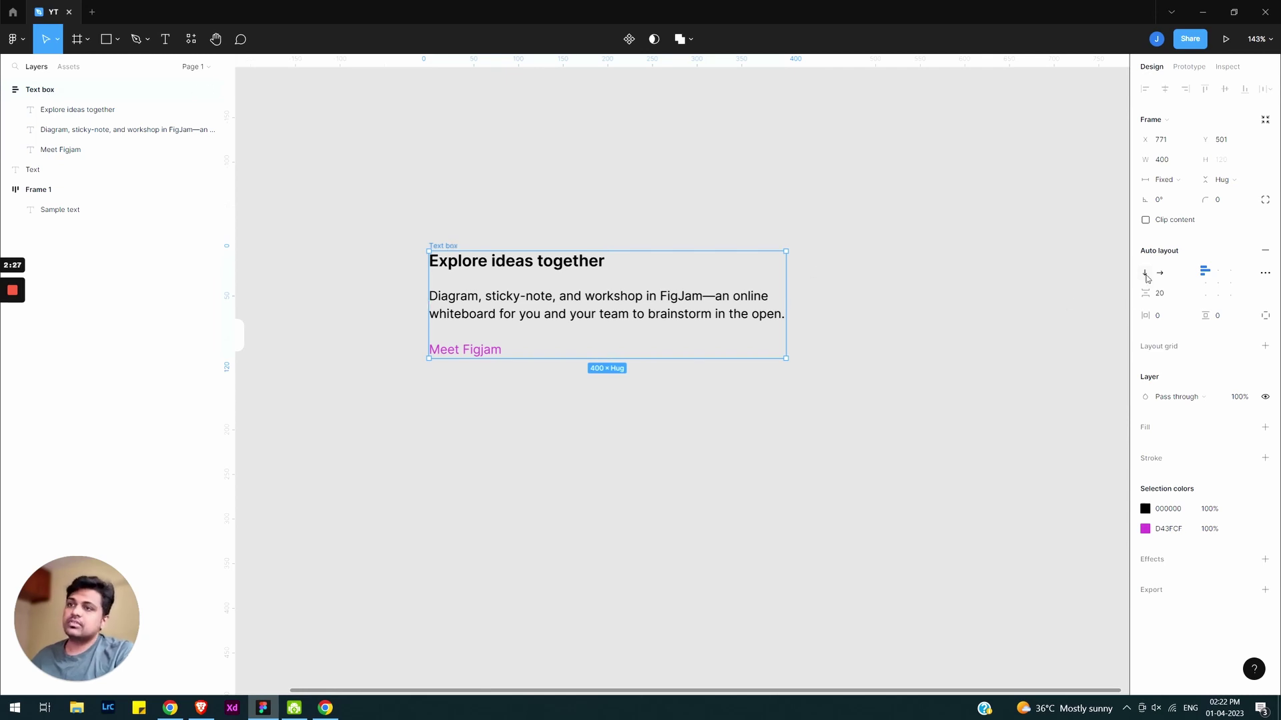
- Try top center, center and bottom center alignment on the Text box frame's items, and return them to top left
{"action": "left_click", "coordinate": [1218, 272]}
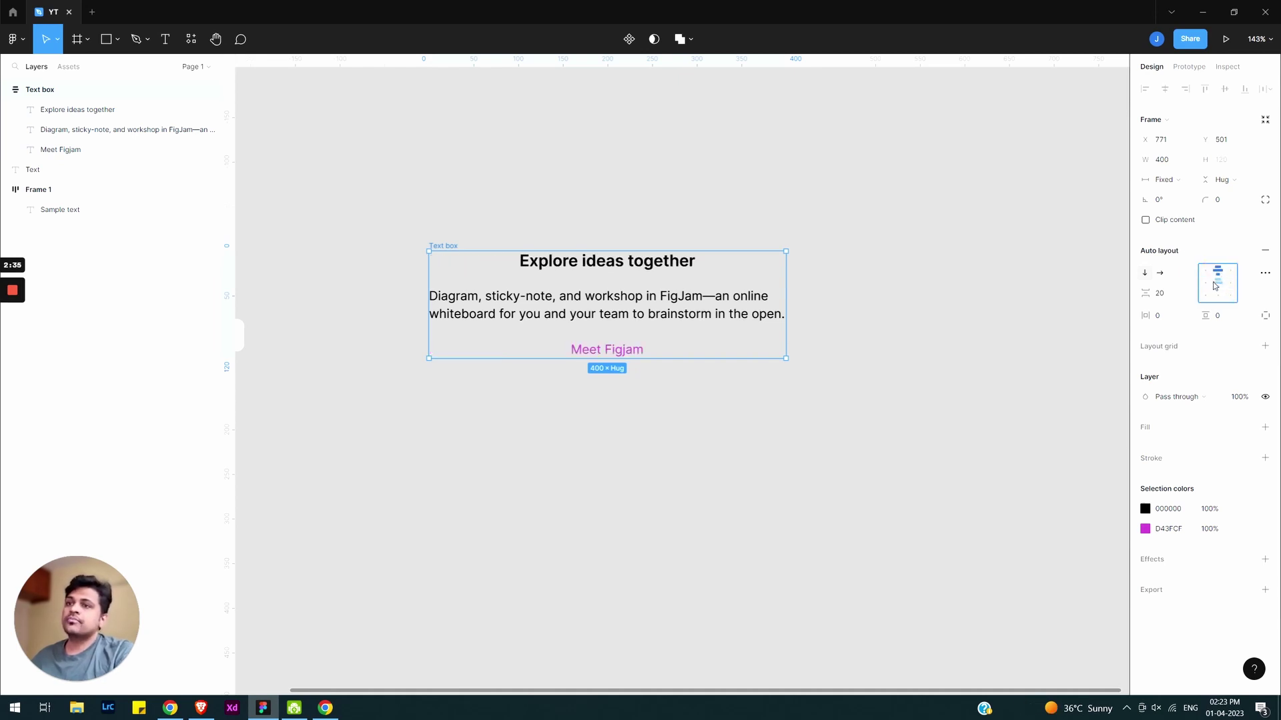
{"action": "left_click", "coordinate": [1218, 283]}
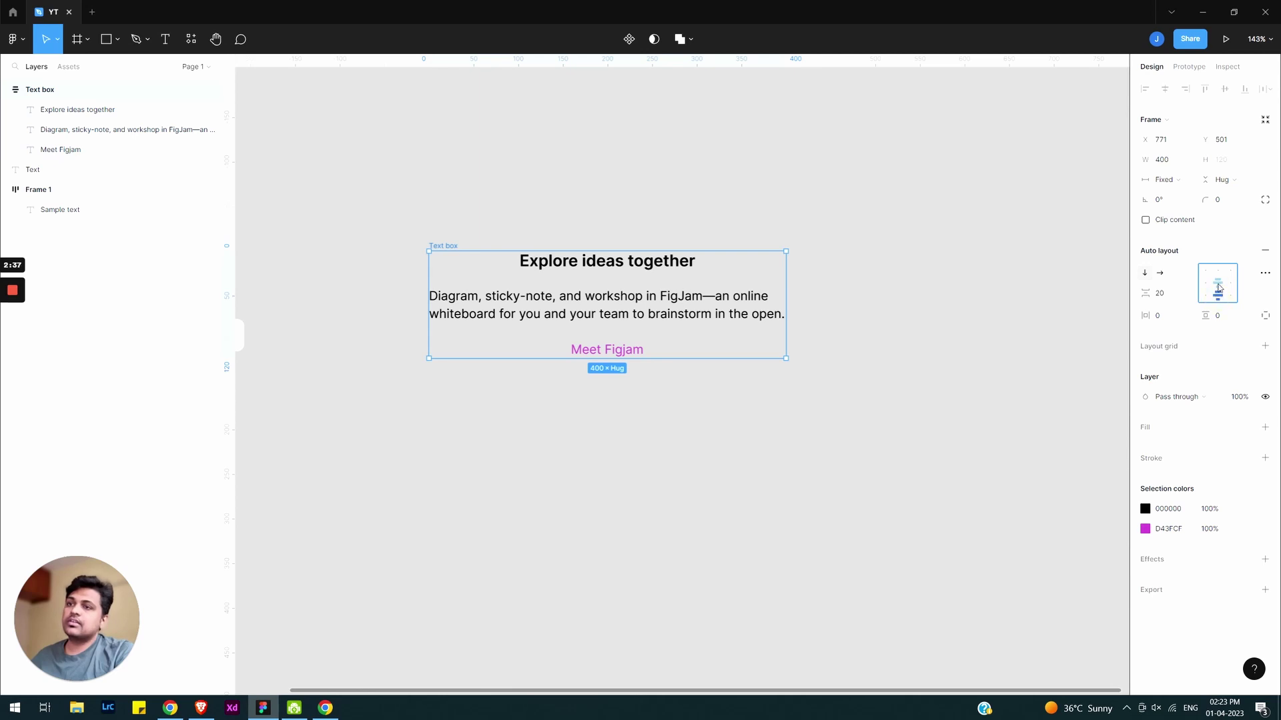
{"action": "left_click", "coordinate": [1217, 278]}
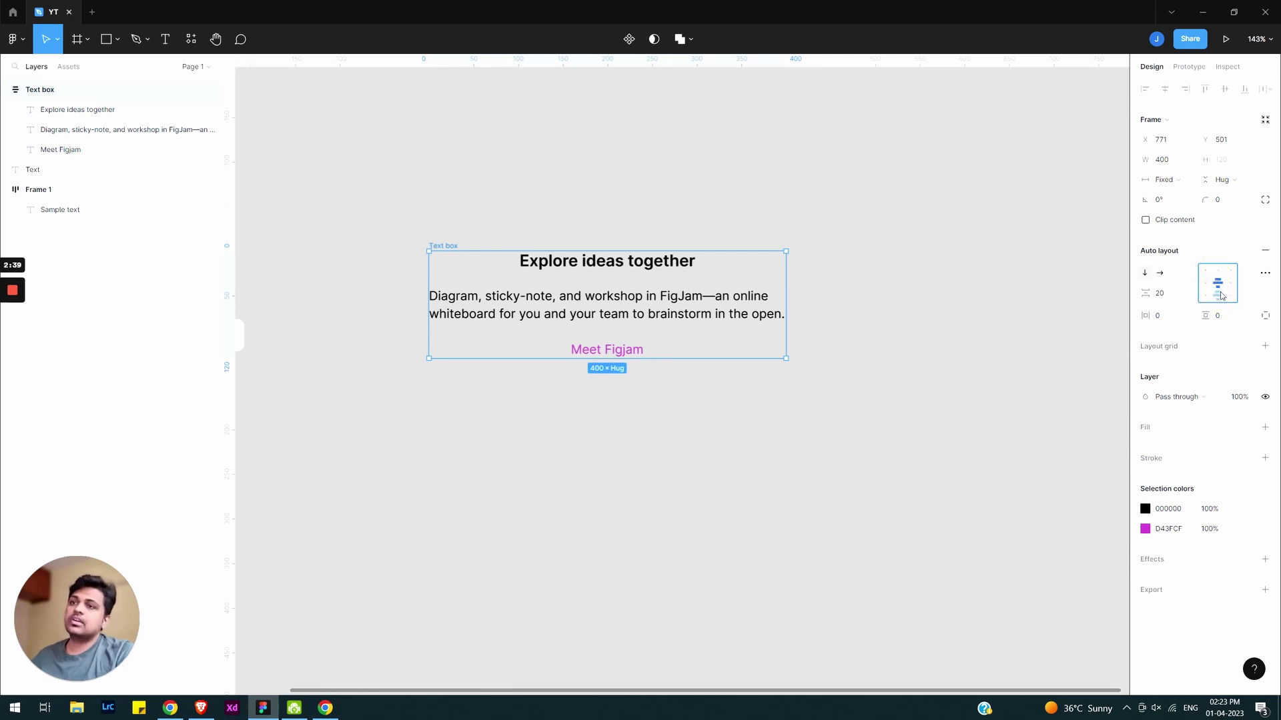
{"action": "left_click", "coordinate": [1218, 287]}
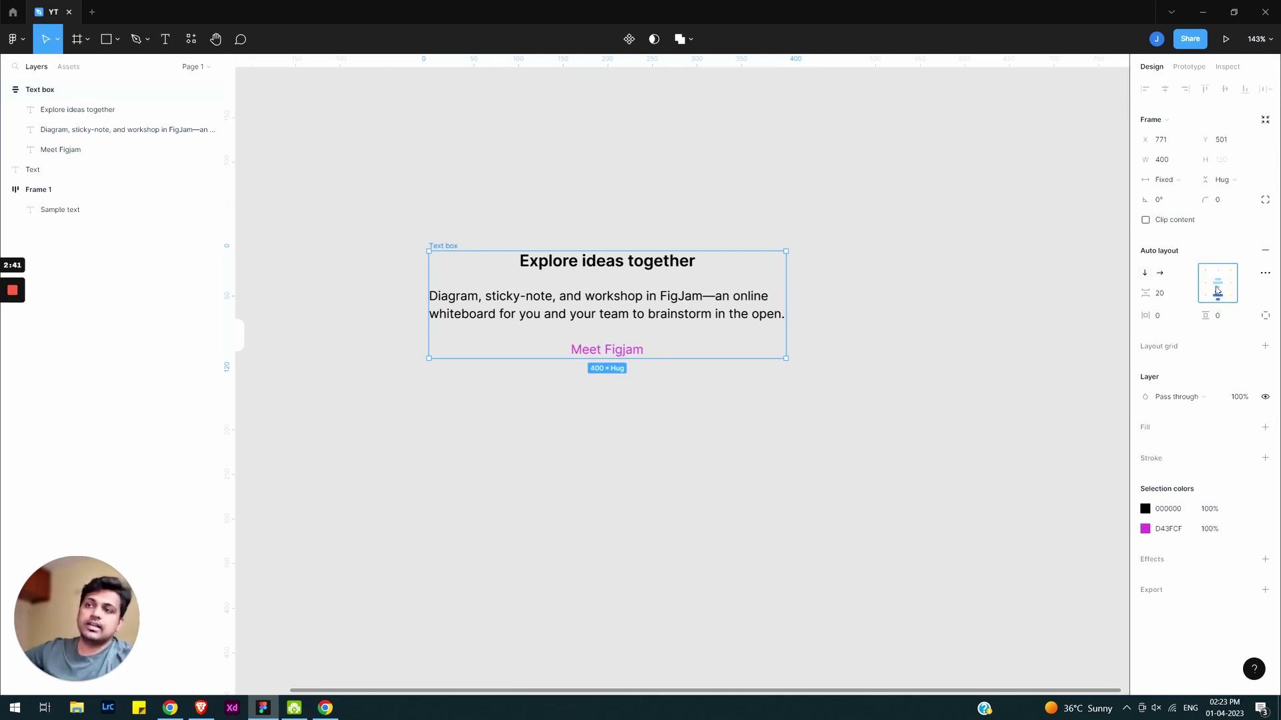
{"action": "left_click", "coordinate": [1221, 284]}
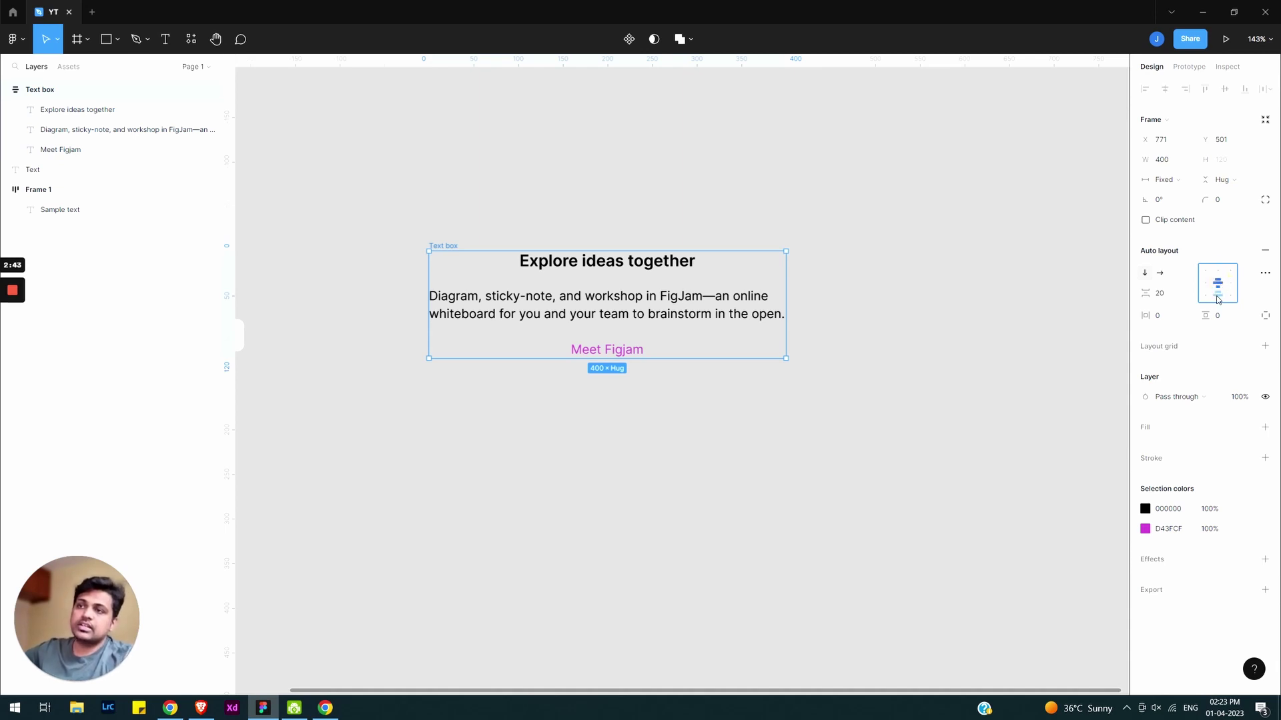
{"action": "left_click", "coordinate": [1219, 298]}
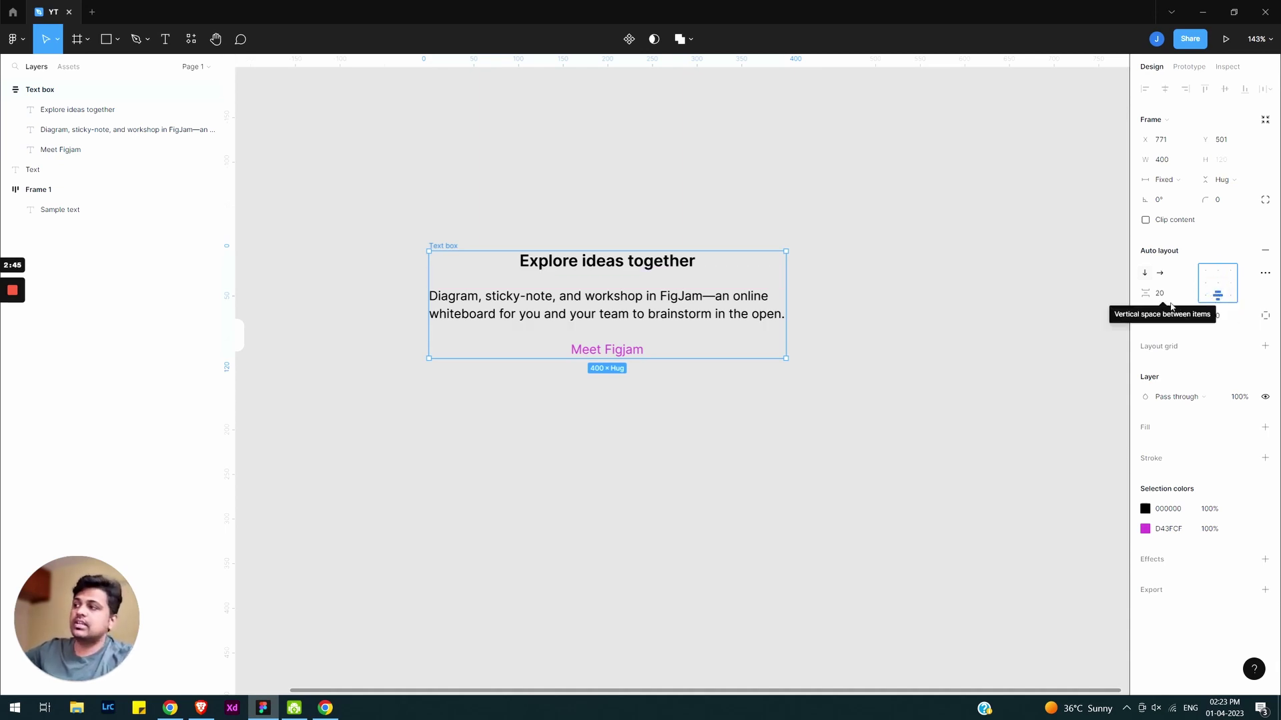
{"action": "left_click", "coordinate": [1207, 274]}
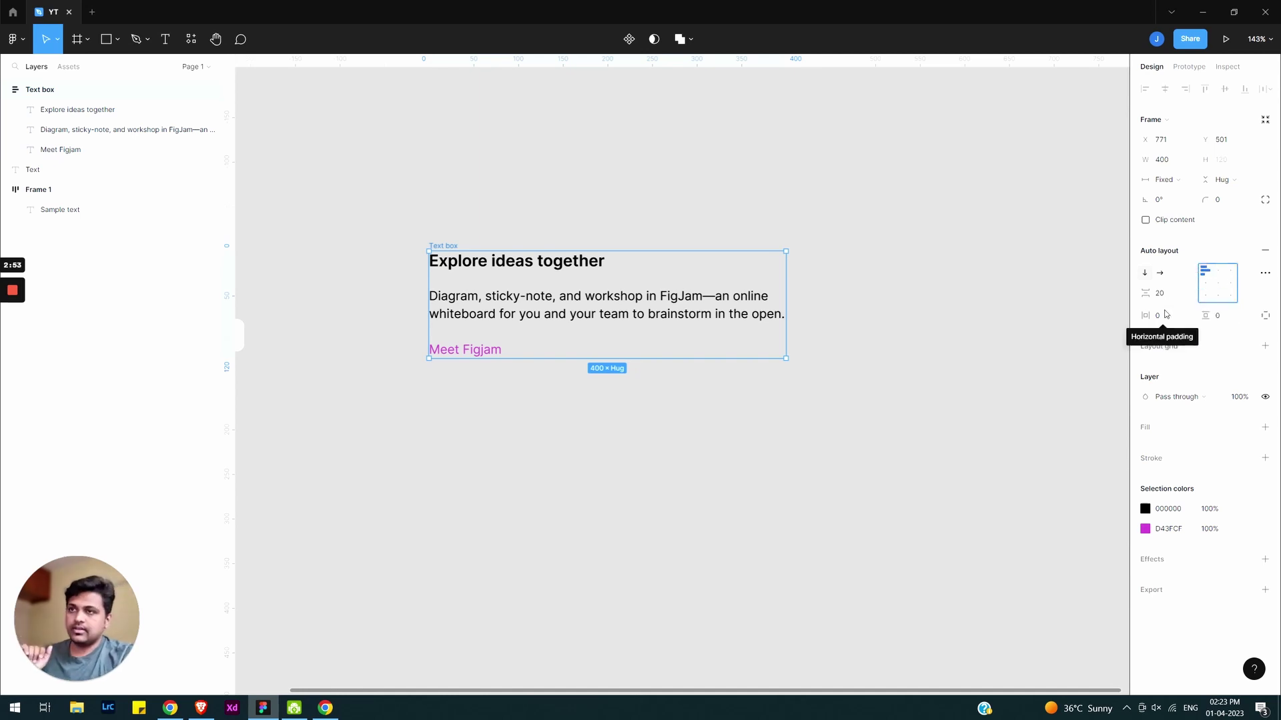
- Set the Text box frame's horizontal and vertical padding to 32 each
{"action": "left_click", "coordinate": [1233, 320]}
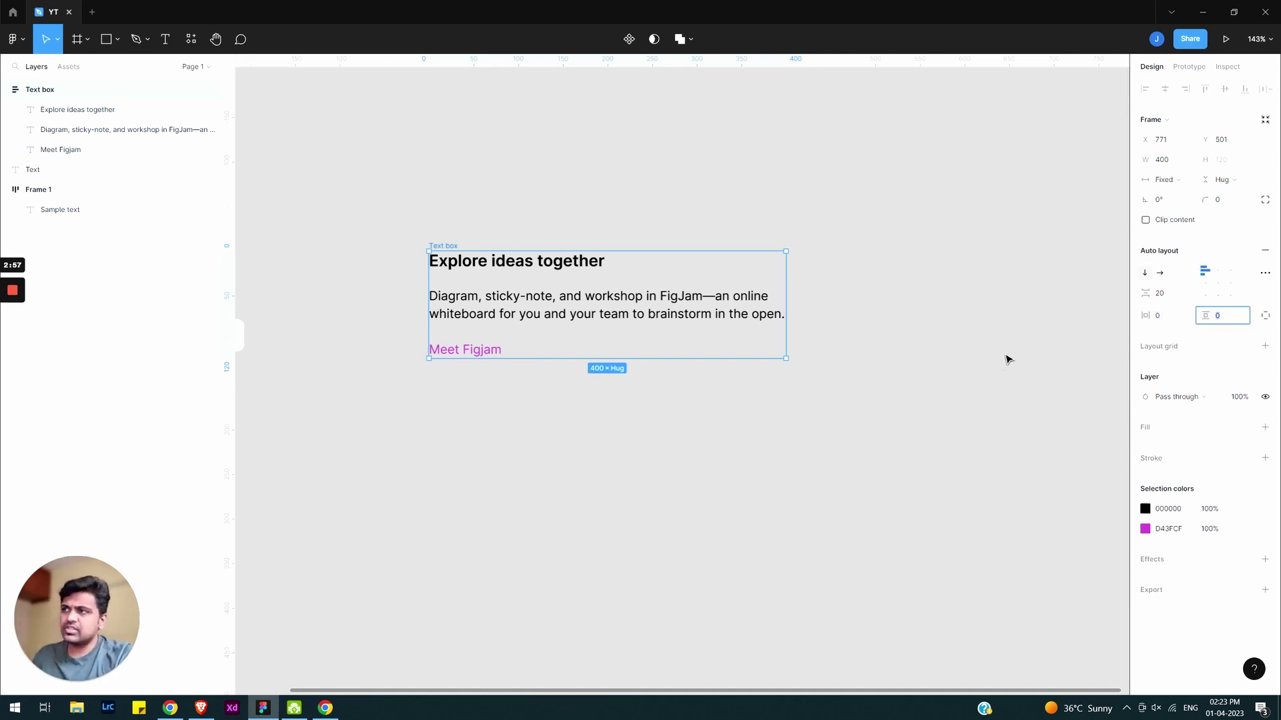
{"action": "left_click", "coordinate": [617, 204]}
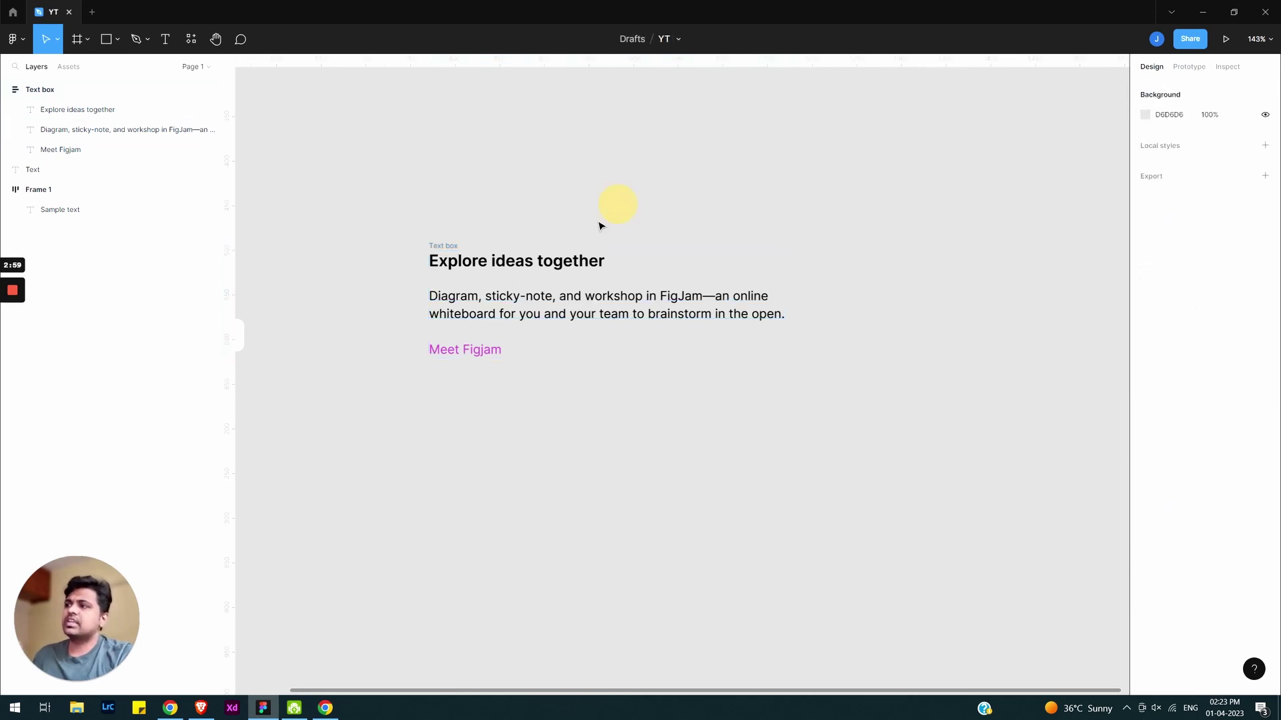
{"action": "left_click", "coordinate": [441, 253]}
{"action": "left_click", "coordinate": [1161, 318]}
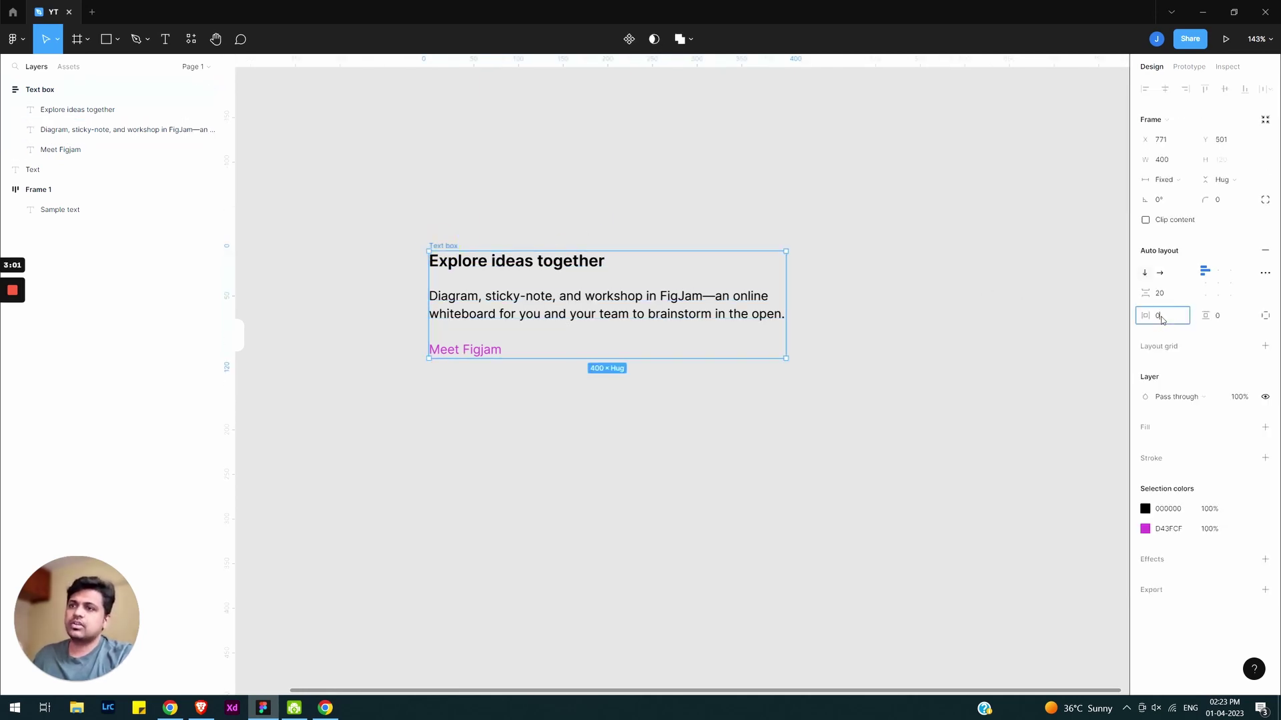
{"action": "type", "text": "32"}
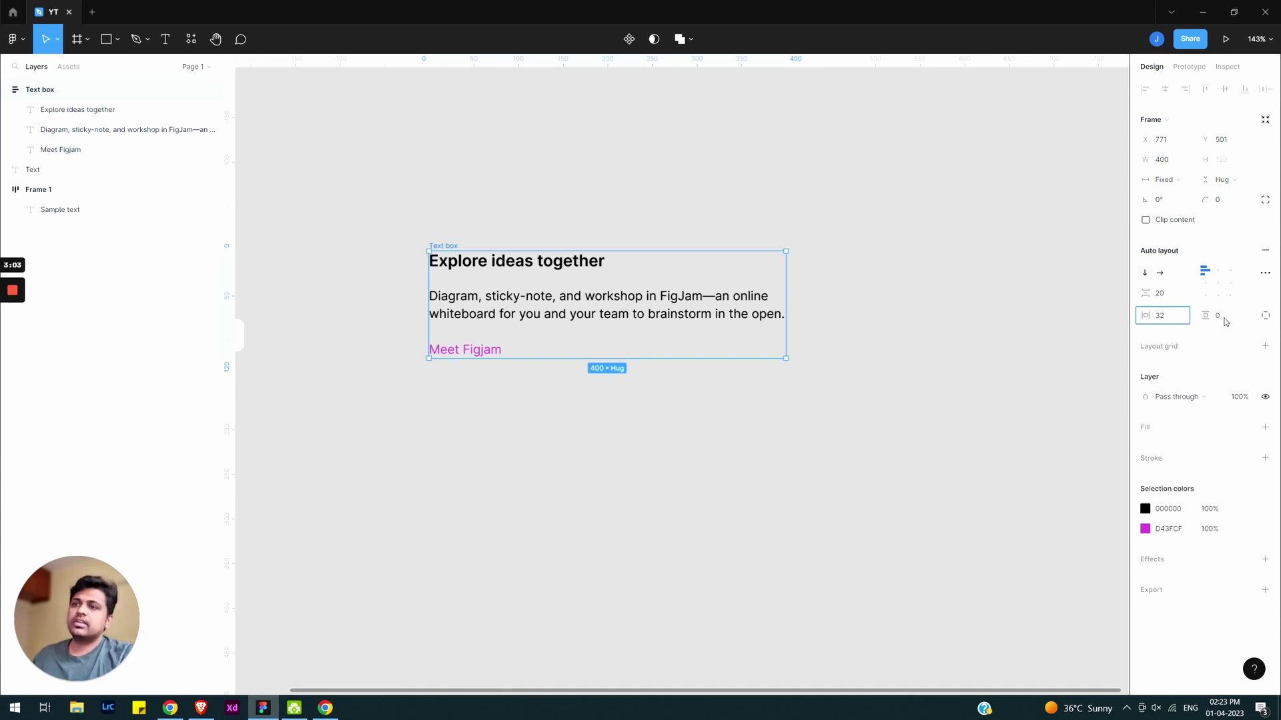
{"action": "left_click", "coordinate": [1218, 317]}
{"action": "type", "text": "32"}
{"action": "key", "text": "Return"}
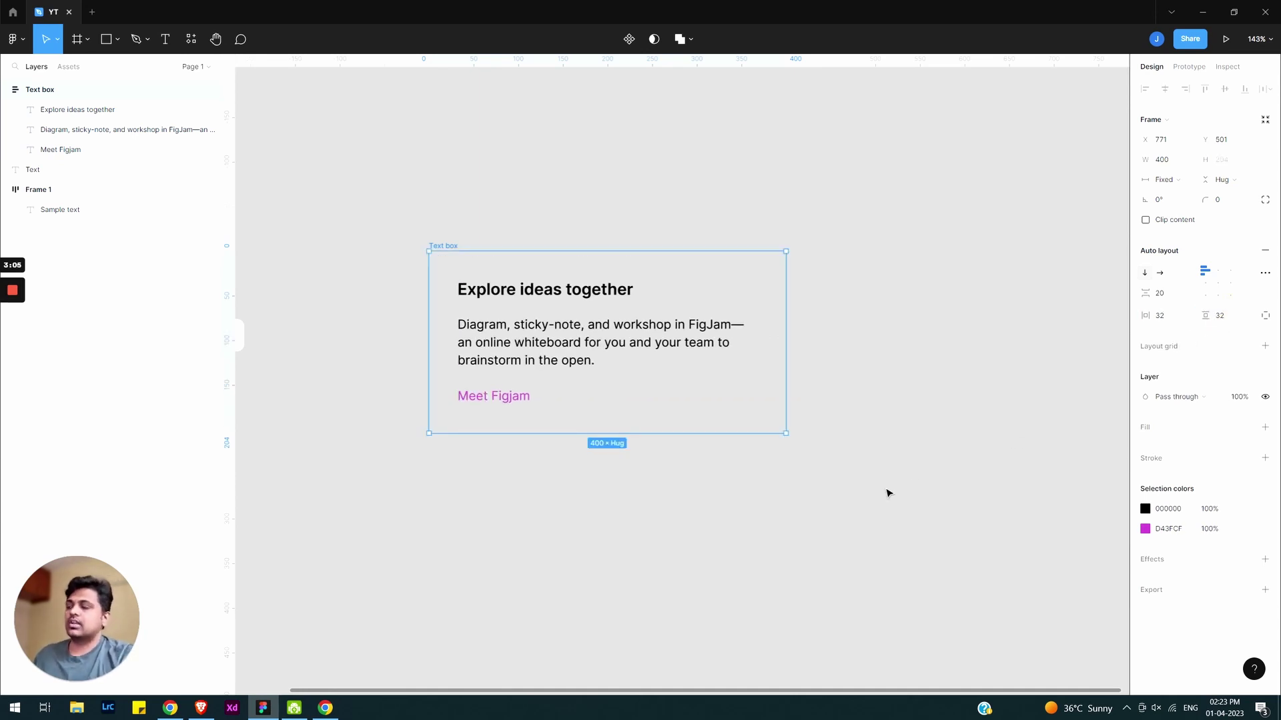
- Give the Text box frame a white FFFFFF fill and a corner radius of 12
{"action": "left_click", "coordinate": [438, 244]}
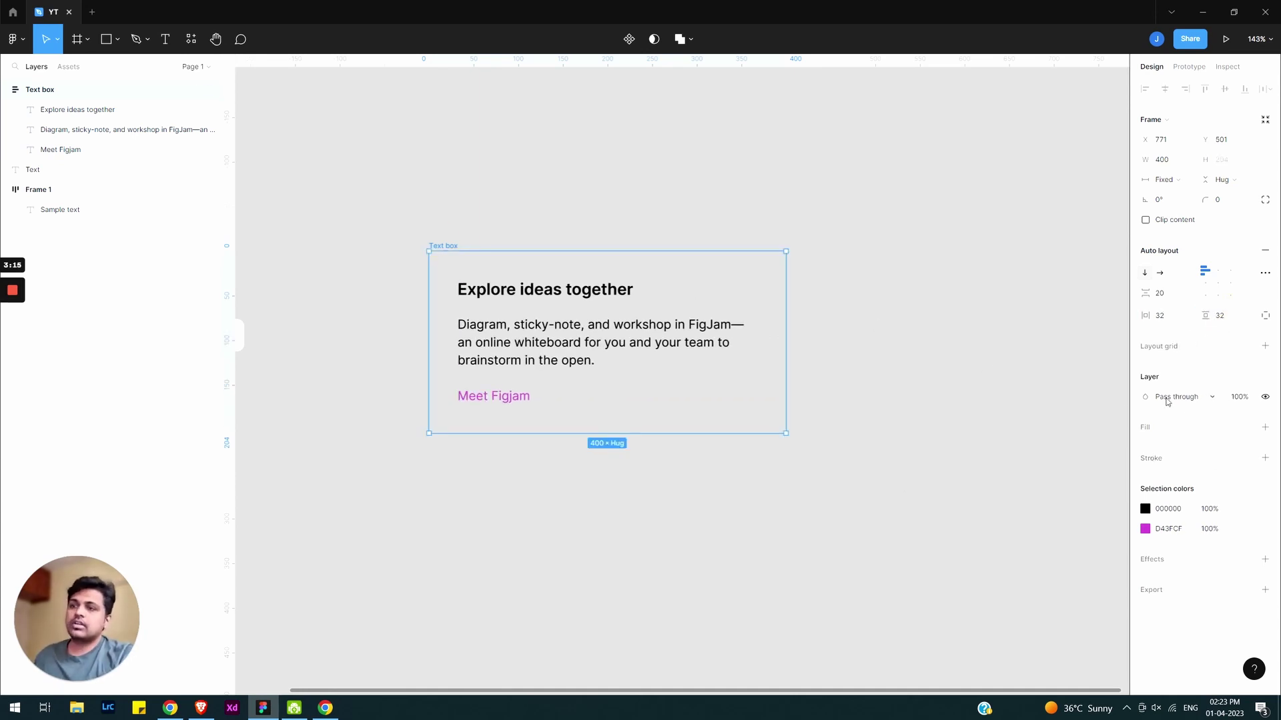
{"action": "left_click", "coordinate": [1265, 428]}
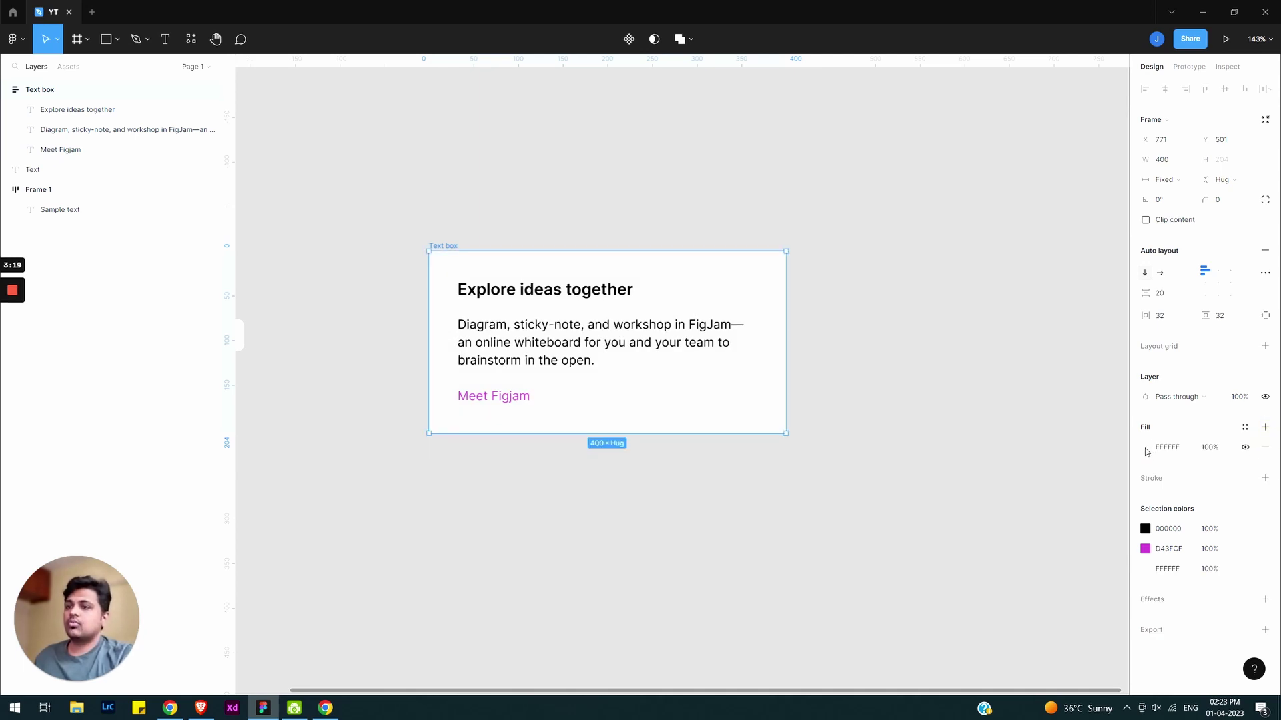
{"action": "left_click", "coordinate": [1225, 202]}
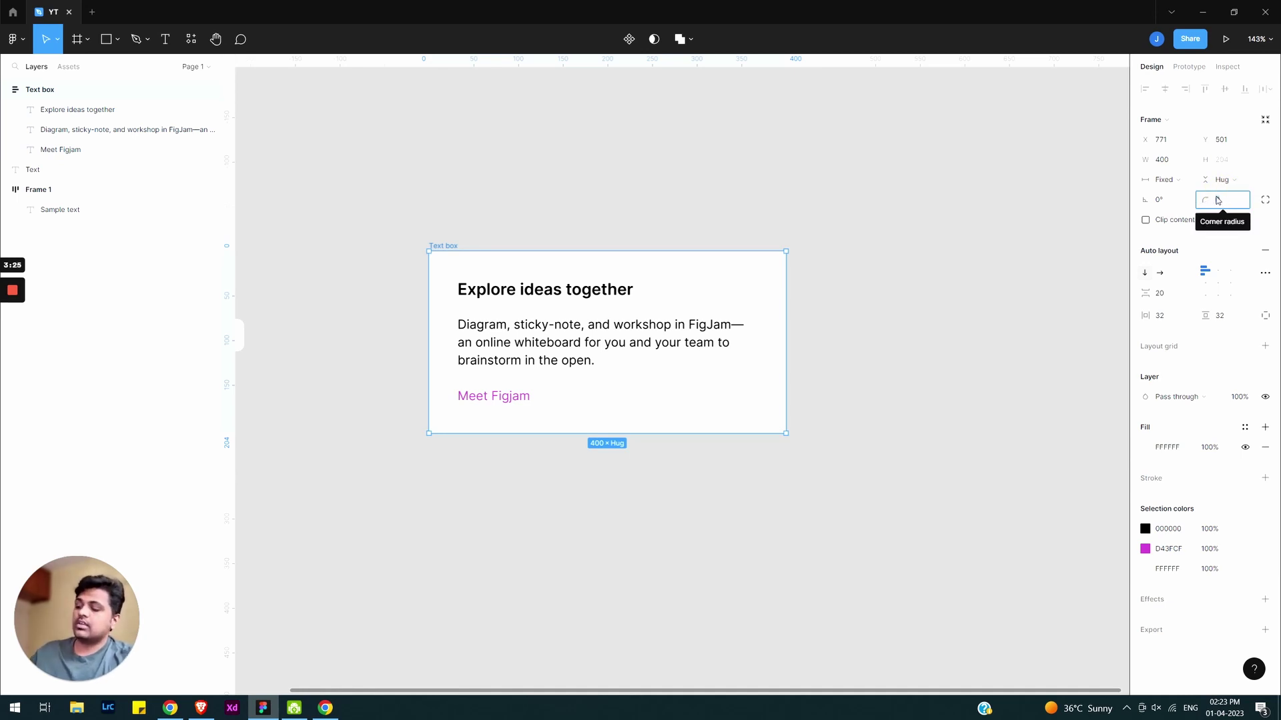
{"action": "type", "text": "12"}
{"action": "key", "text": "Return"}
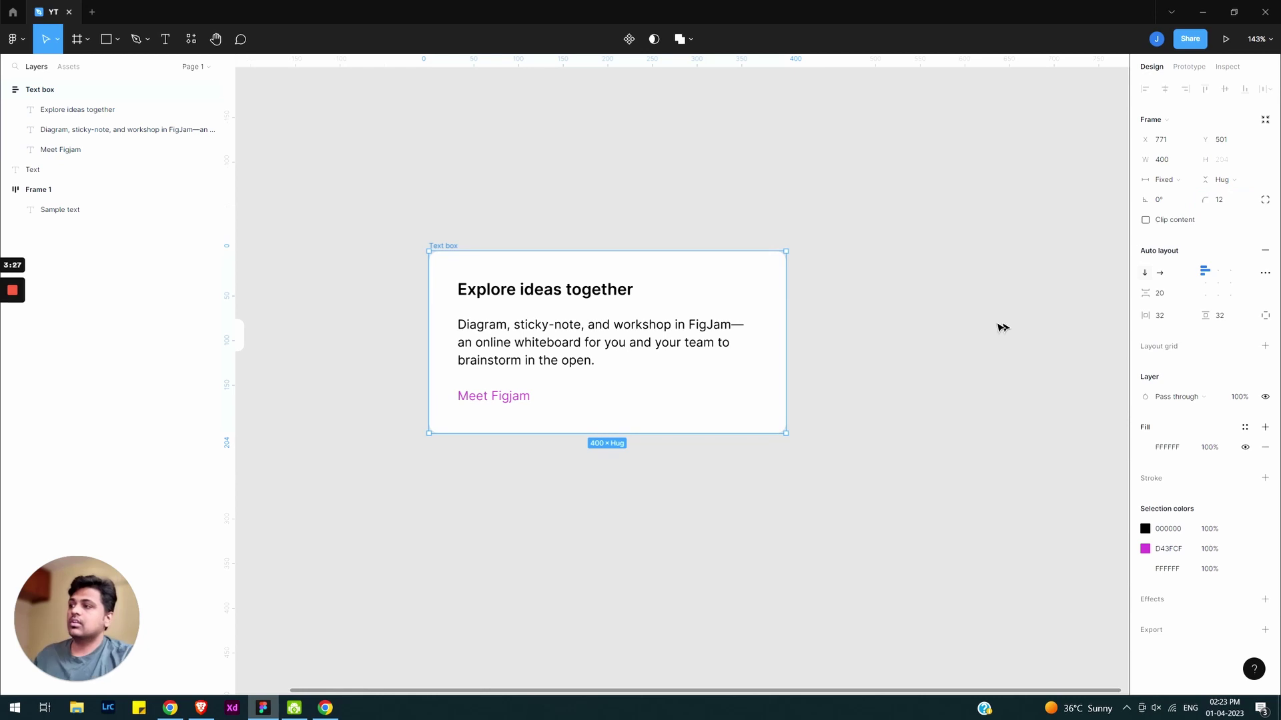
{"action": "left_click", "coordinate": [904, 353]}
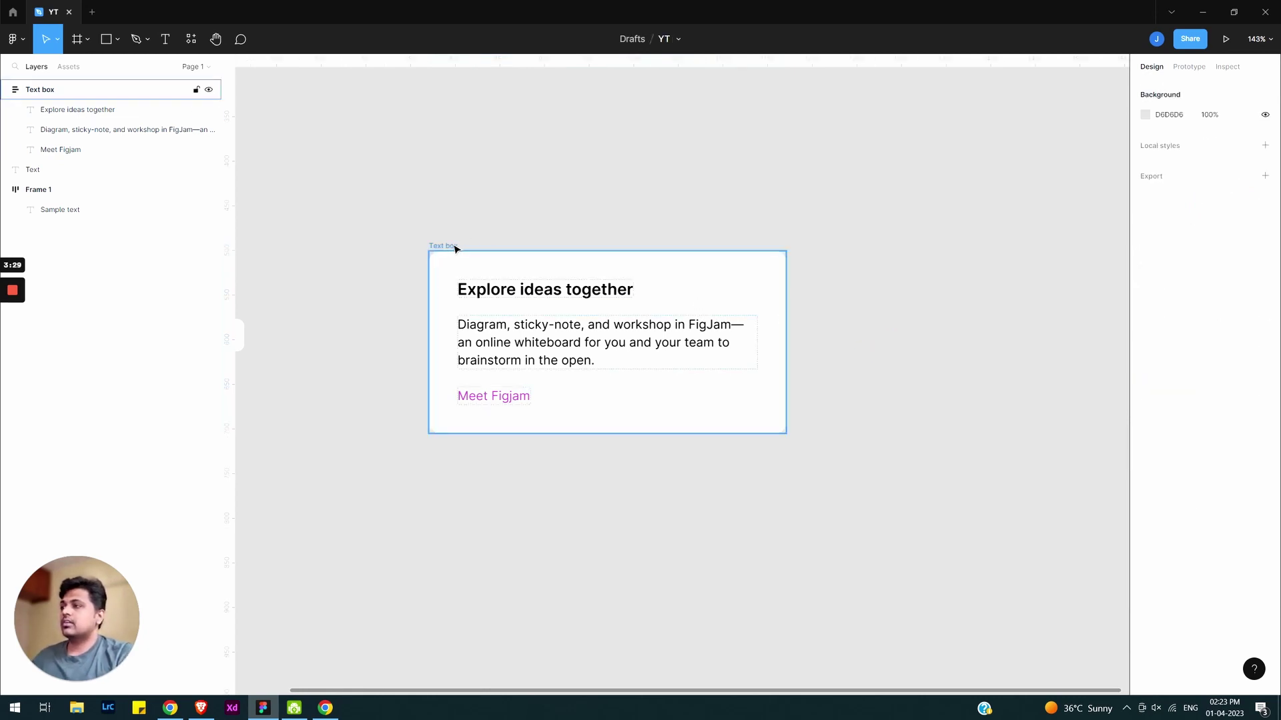
- Move the Text box frame to about X 811, Y 499, checking the spacing between its items and its three text layers
{"action": "mouse_move", "coordinate": [456, 248]}
{"action": "left_mouse_down"}
{"action": "mouse_move", "coordinate": [454, 232]}
{"action": "mouse_move", "coordinate": [470, 230]}
{"action": "left_mouse_up"}
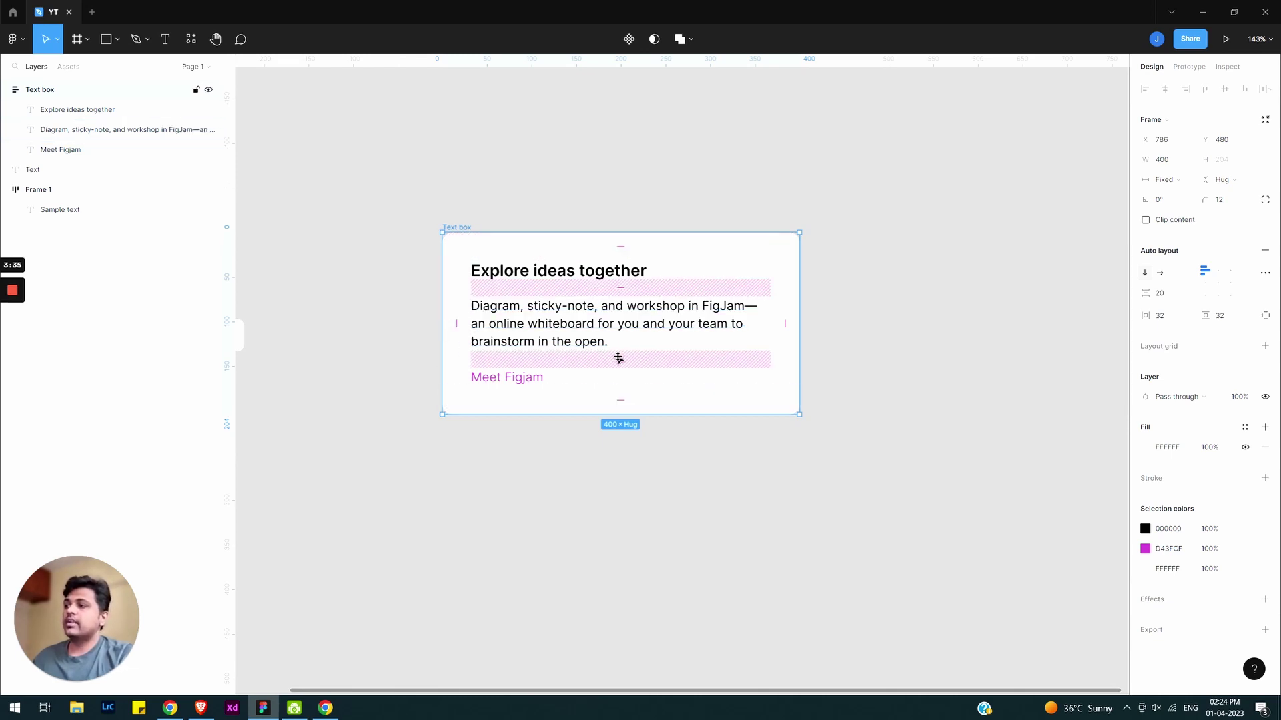
{"action": "mouse_move", "coordinate": [620, 361]}
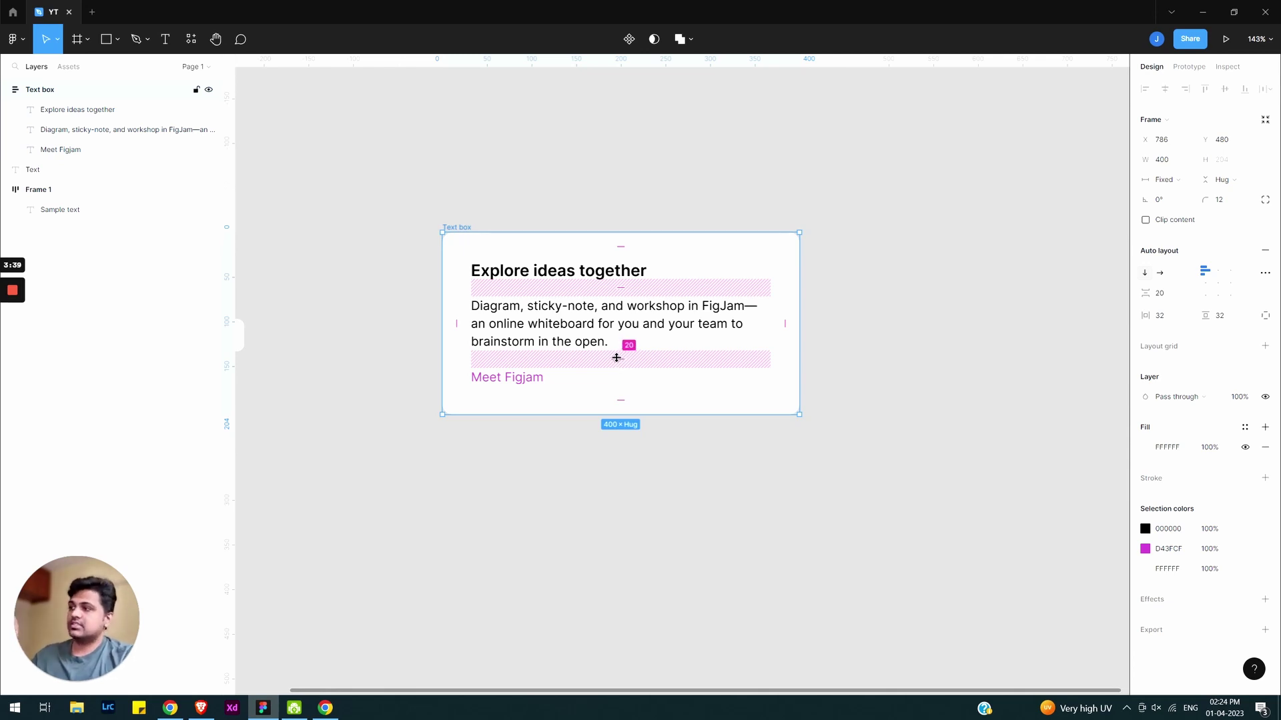
{"action": "left_click", "coordinate": [555, 319]}
{"action": "left_click", "coordinate": [591, 270]}
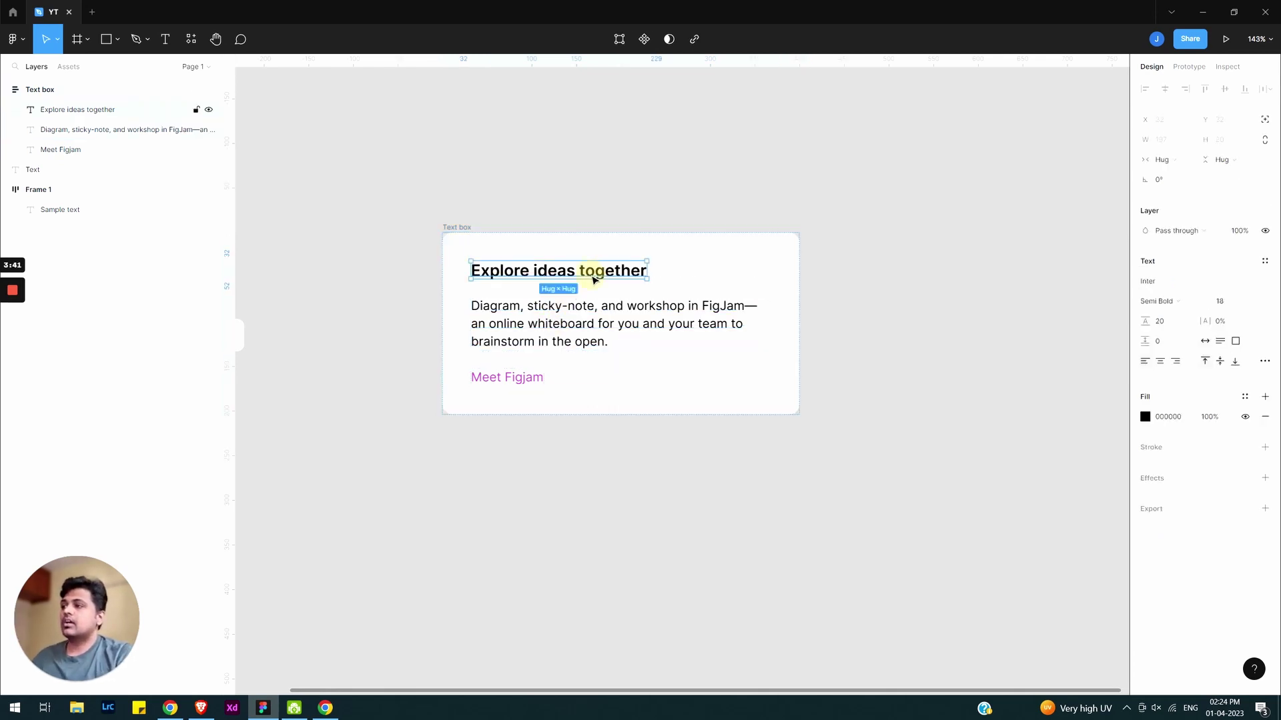
{"action": "left_click", "coordinate": [583, 307]}
{"action": "left_click", "coordinate": [514, 377]}
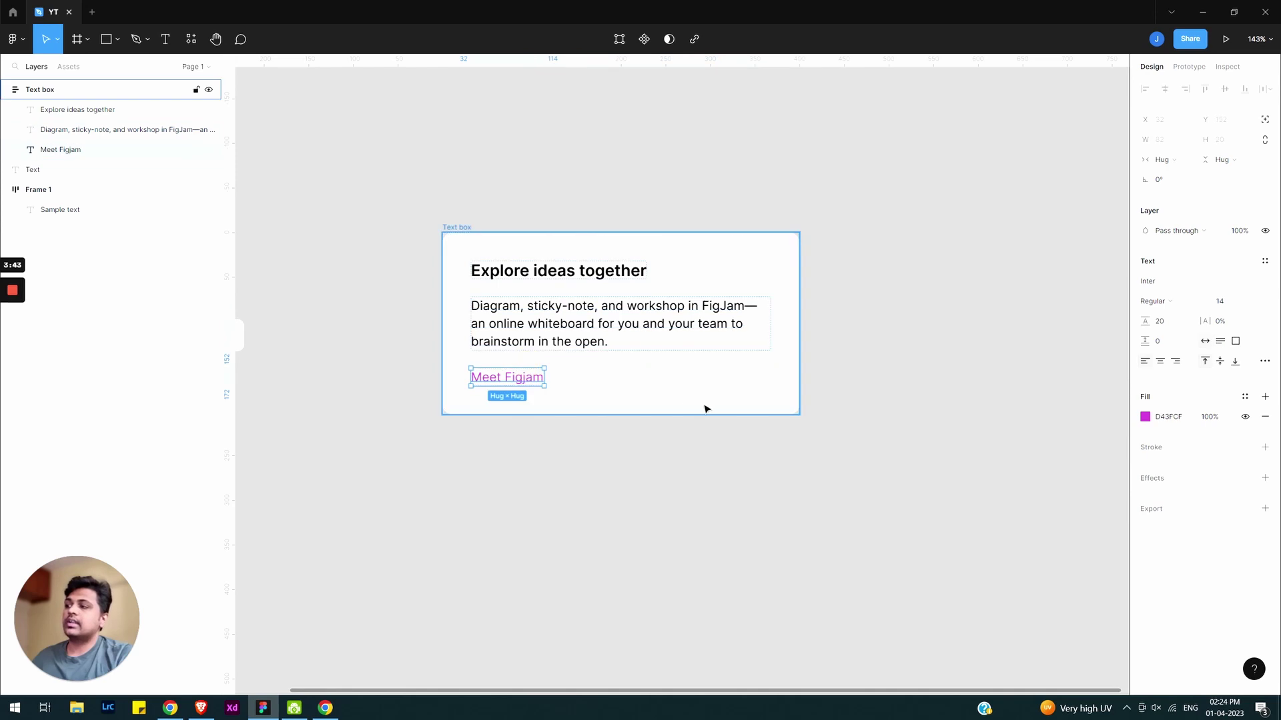
{"action": "left_click", "coordinate": [749, 511]}
{"action": "left_click_drag", "start_coordinate": [458, 226], "coordinate": [476, 242]}
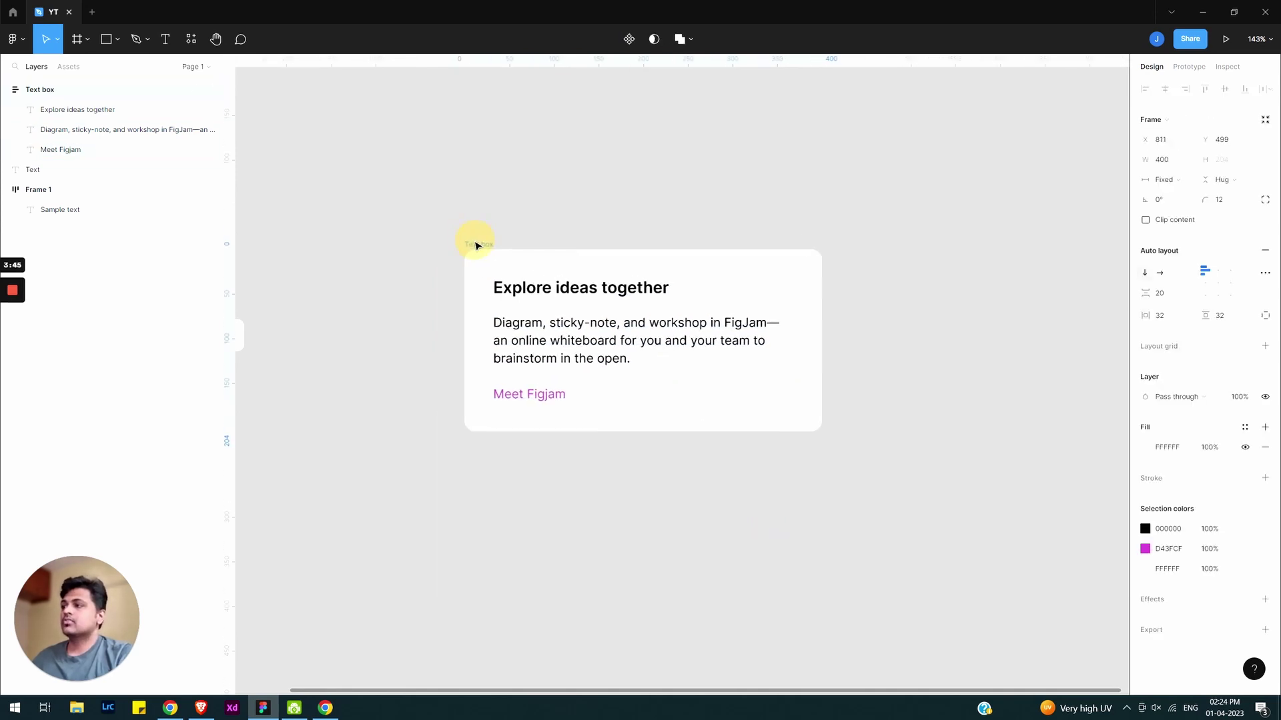
- Switch to Chrome to compare the card with the homepage's Explore ideas together section, and return to Figma
{"action": "left_click", "coordinate": [171, 709]}
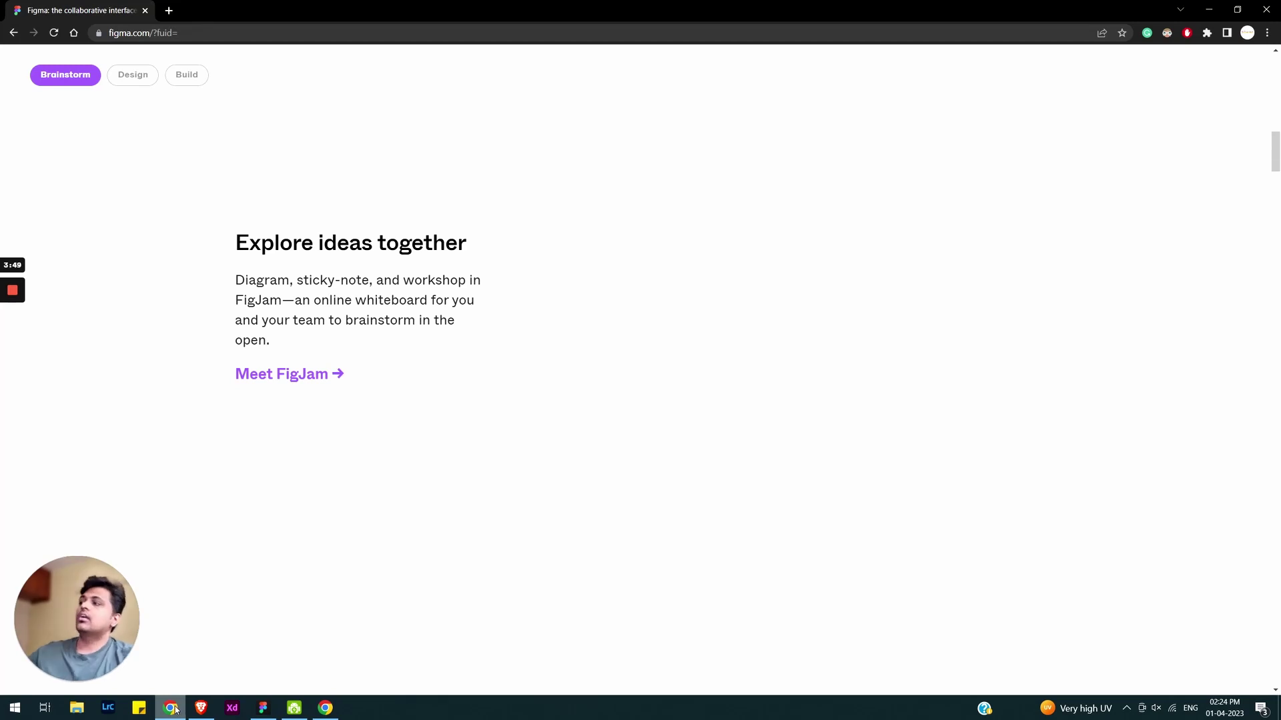
{"action": "left_click", "coordinate": [171, 708]}
{"action": "left_click", "coordinate": [758, 559]}
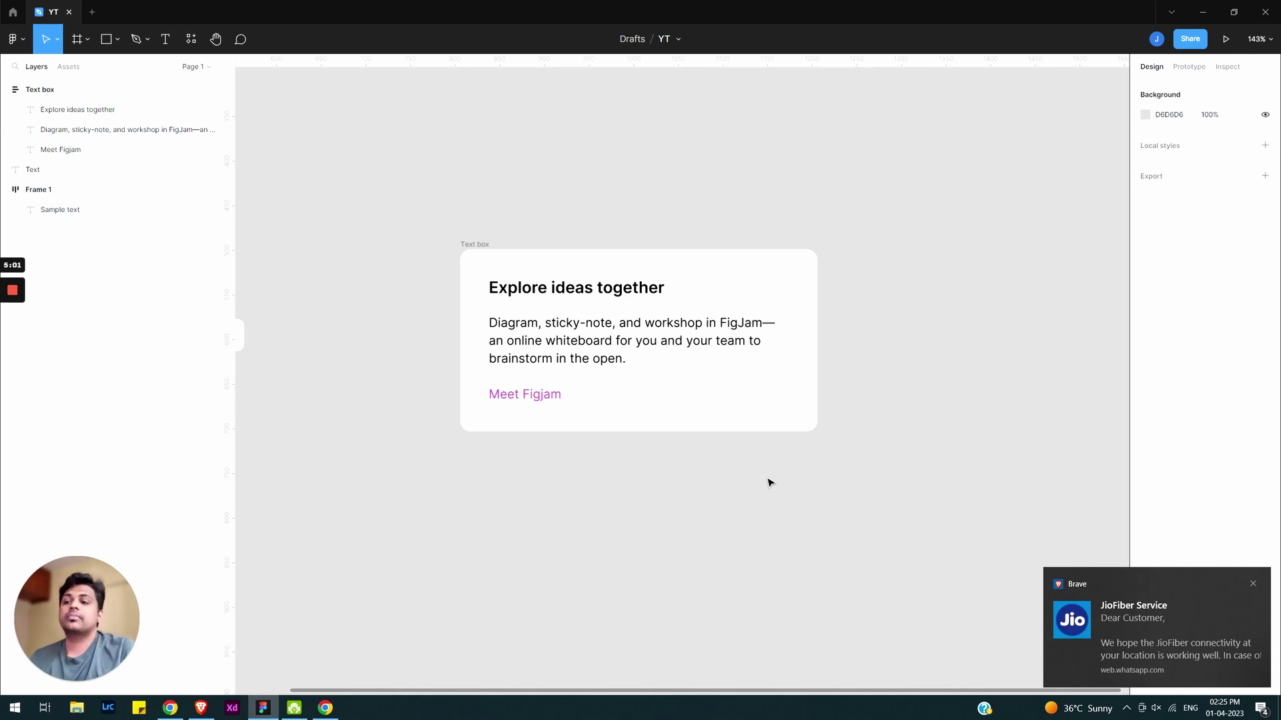
{"action": "left_click", "coordinate": [1253, 584]}
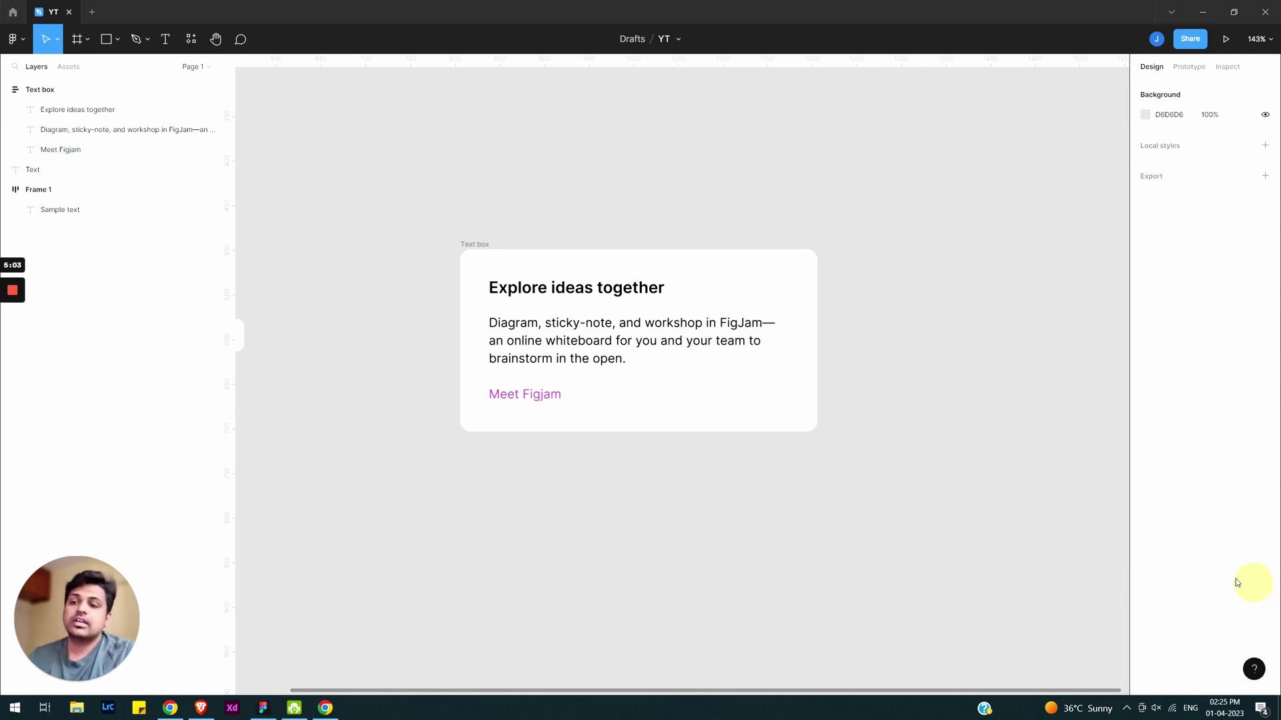